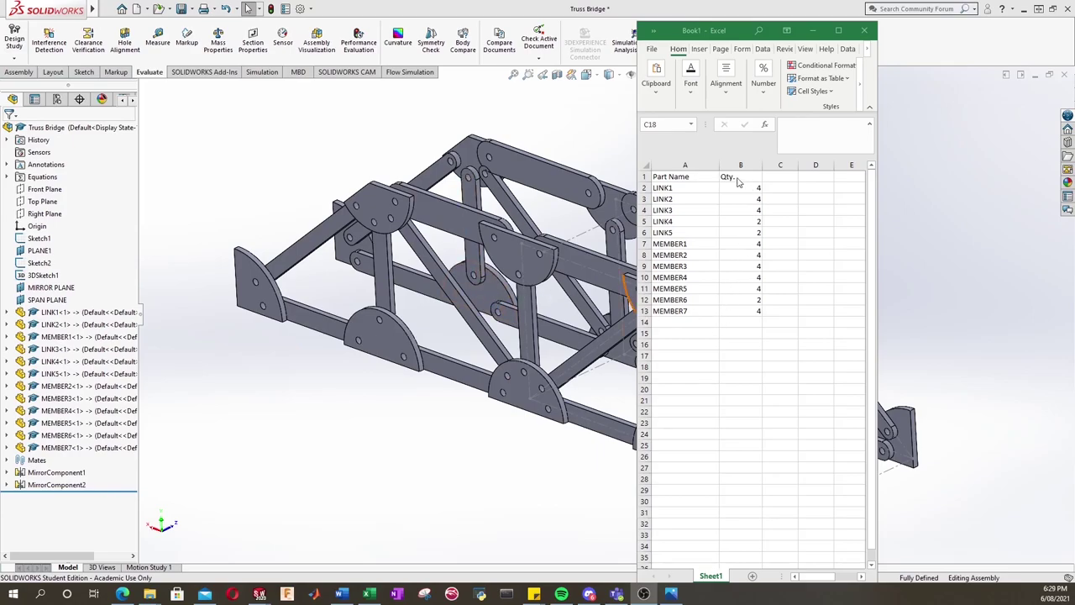
Review the LINK and MEMBER part names listed in column A of the Excel sheet.
left_click_drag(740, 34, 744, 24)
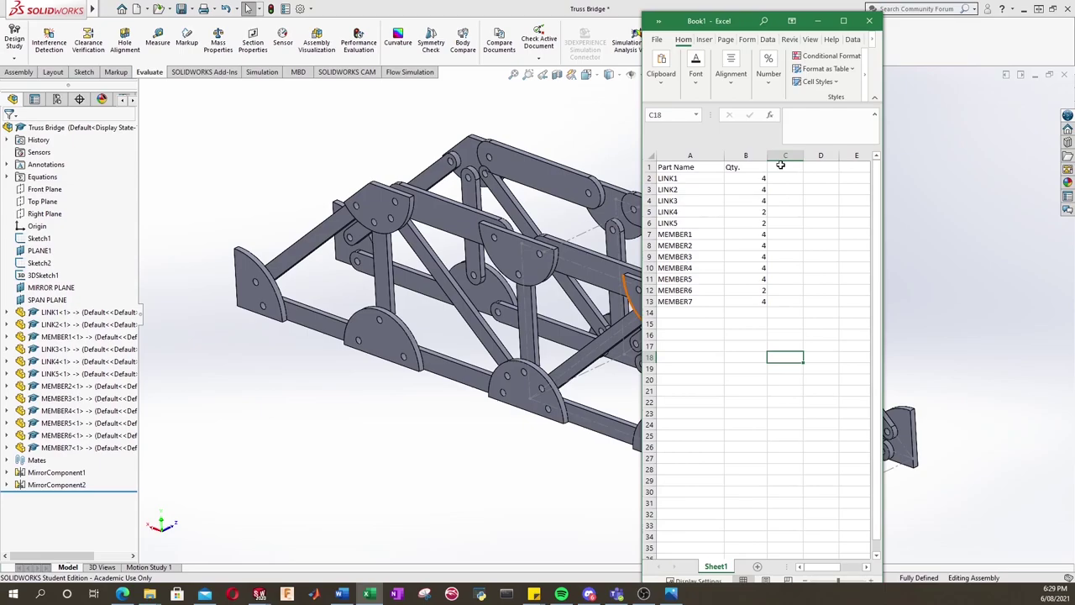
left_click(677, 179)
left_click(677, 190)
left_click(677, 201)
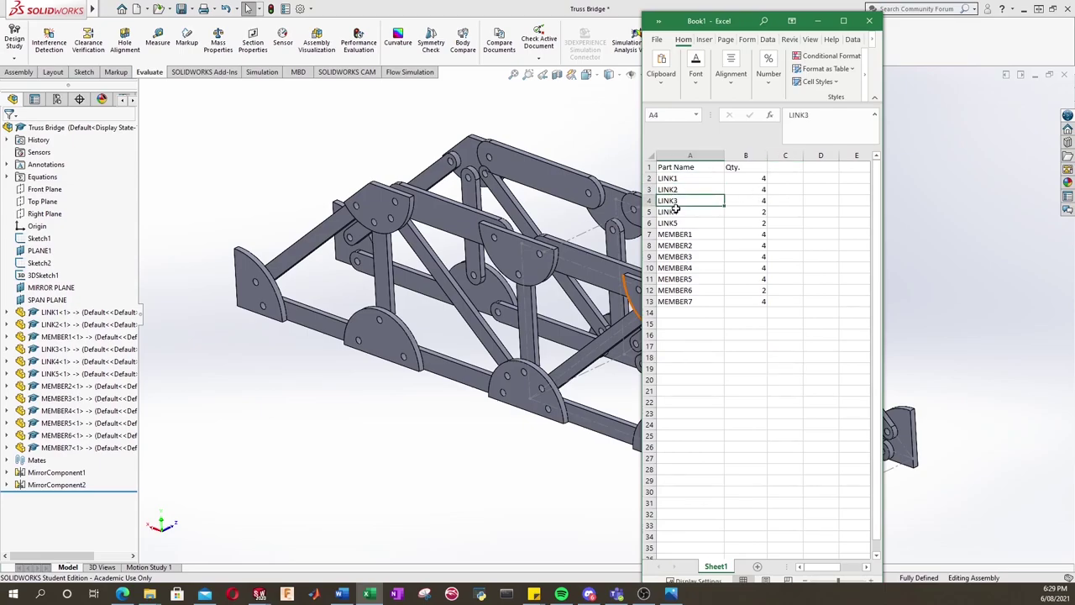
left_click(677, 213)
left_click(677, 224)
Check the quantities in column B, then minimize Excel to reveal the Truss Bridge assembly.
left_click(757, 179)
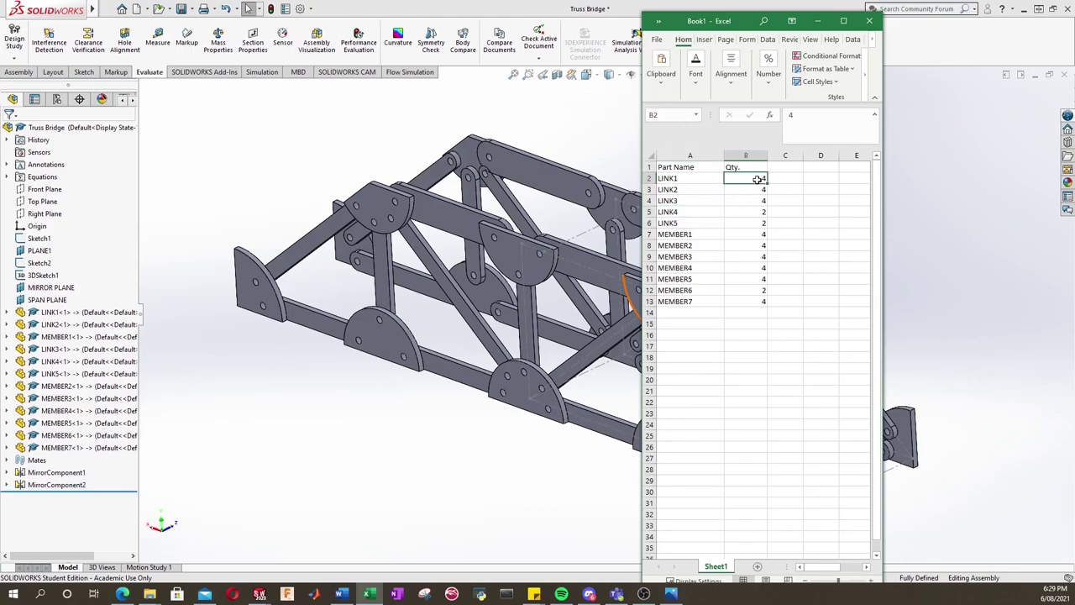
left_click(760, 190)
left_click(760, 201)
left_click(758, 212)
left_click(759, 223)
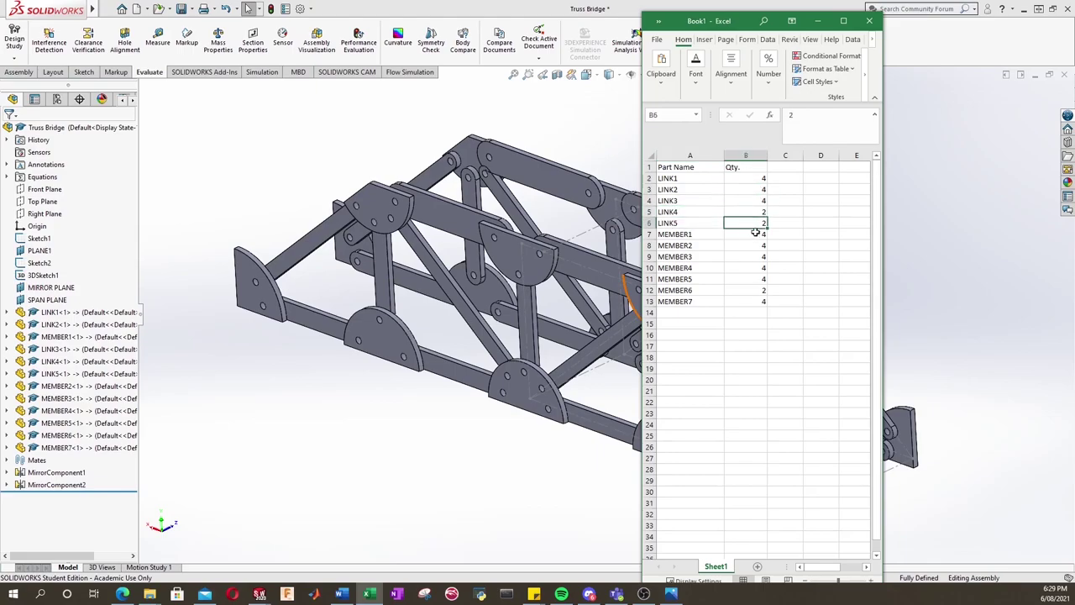
left_click(759, 234)
left_click(758, 246)
left_click(779, 390)
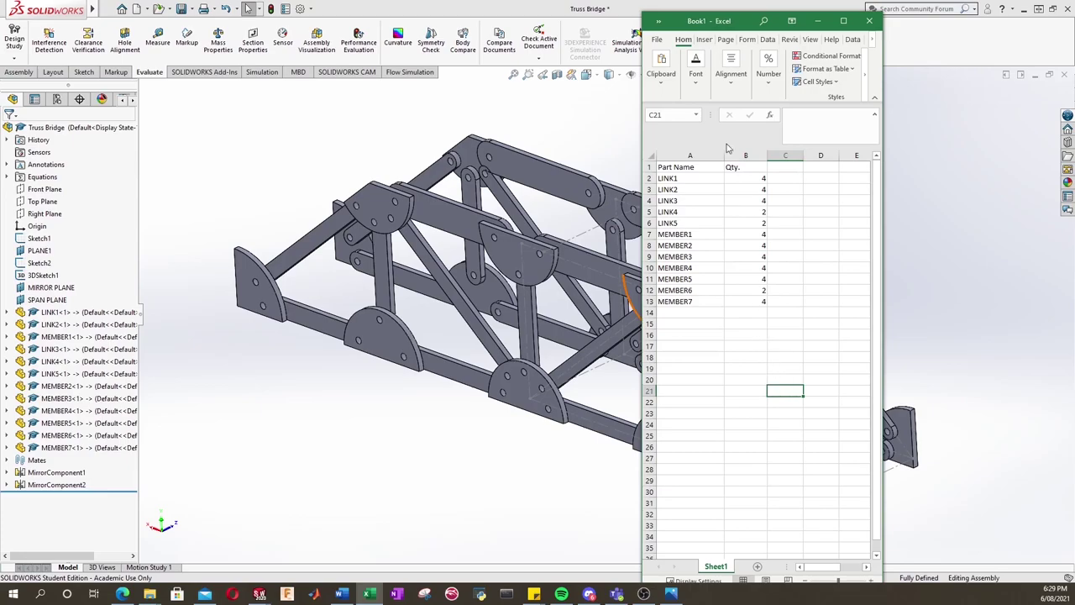
left_click(820, 20)
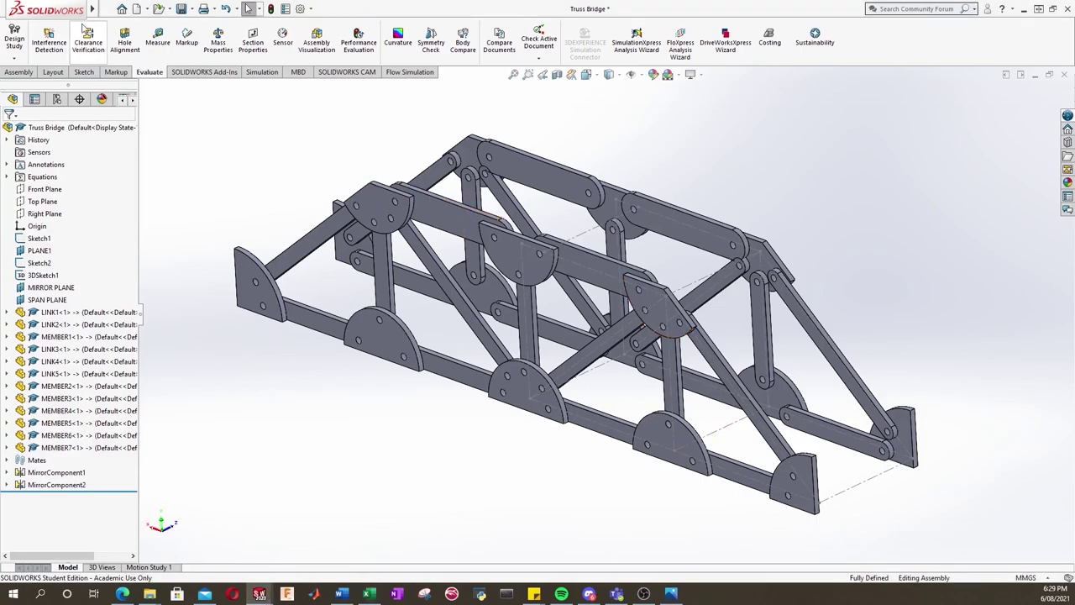
Create a new drawing, Draw2, using a custom 300 mm × 450 mm sheet size.
left_click(104, 9)
left_click(125, 26)
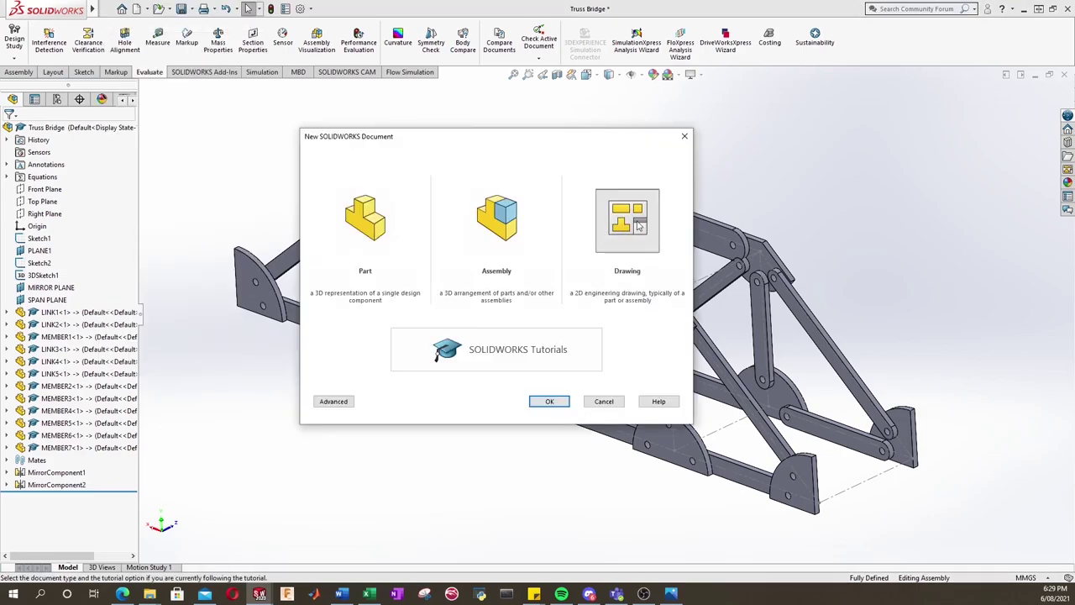
left_click(639, 227)
left_click(549, 402)
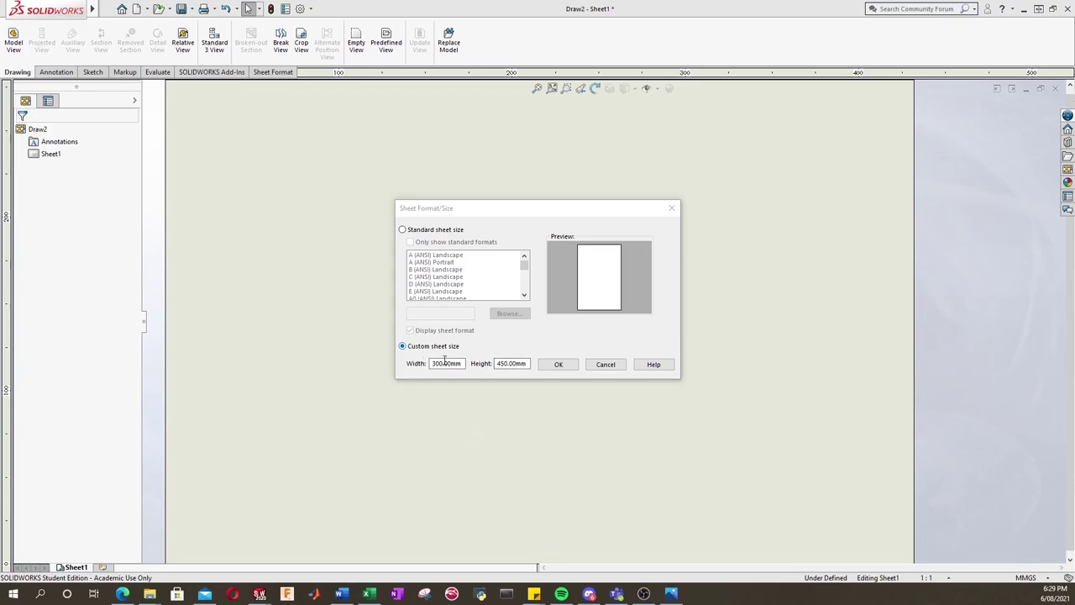
left_click(560, 367)
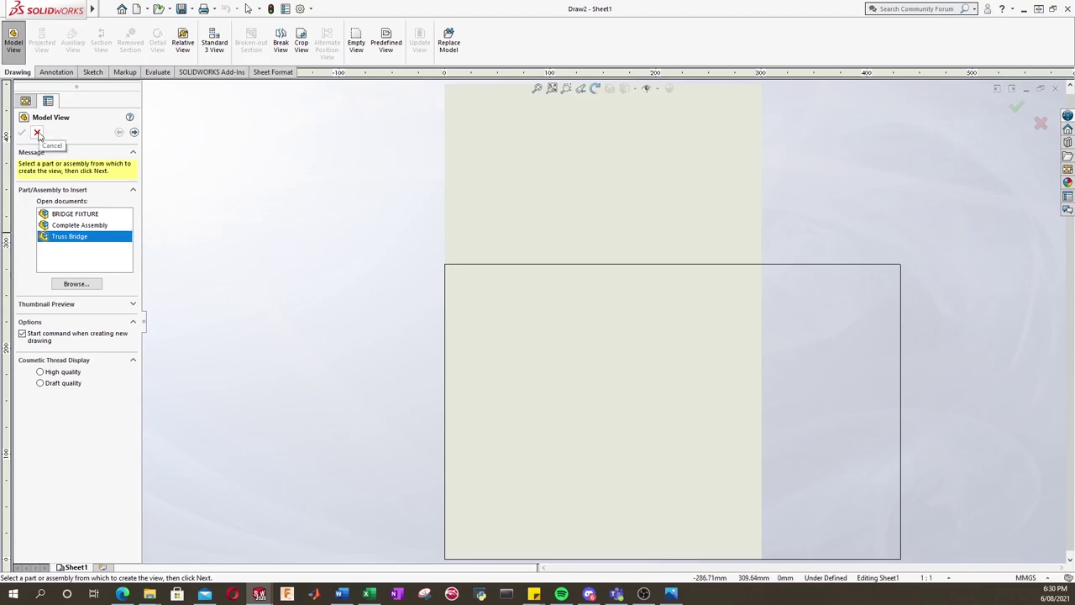
Cancel the Model View insertion, then enter and exit Edit Sheet Format on Sheet1.
left_click(38, 133)
scroll(842, 385, "down", 2)
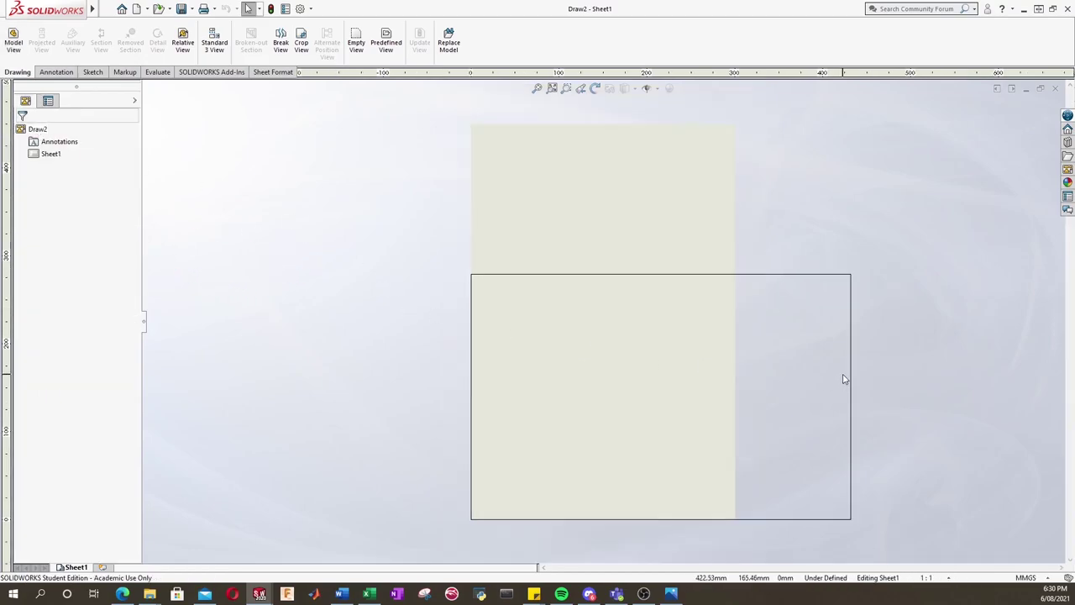
scroll(756, 302, "up", 1)
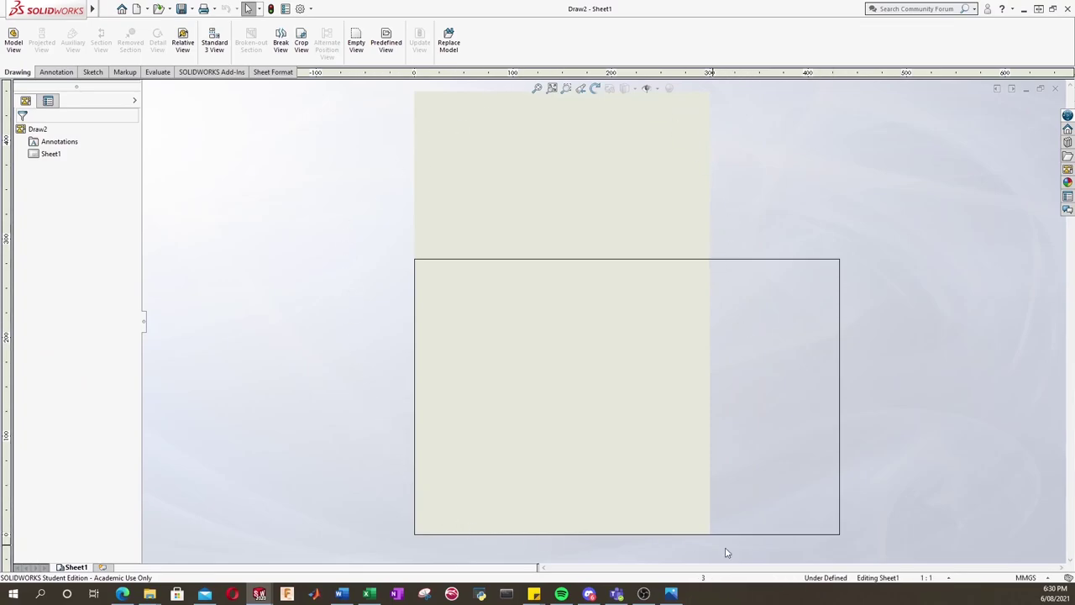
left_click(52, 155)
right_click(53, 157)
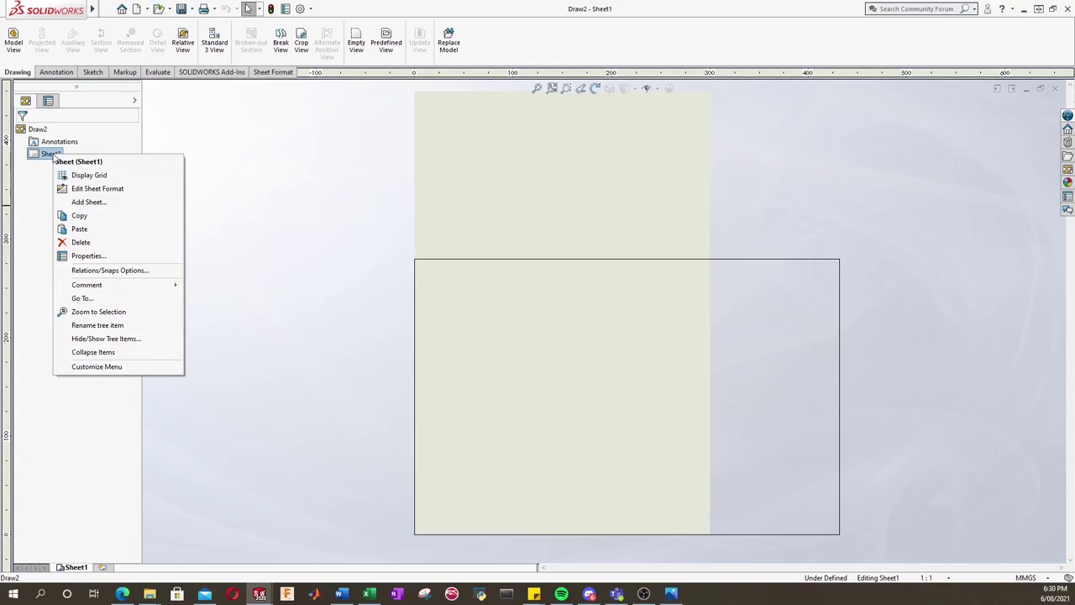
left_click(84, 189)
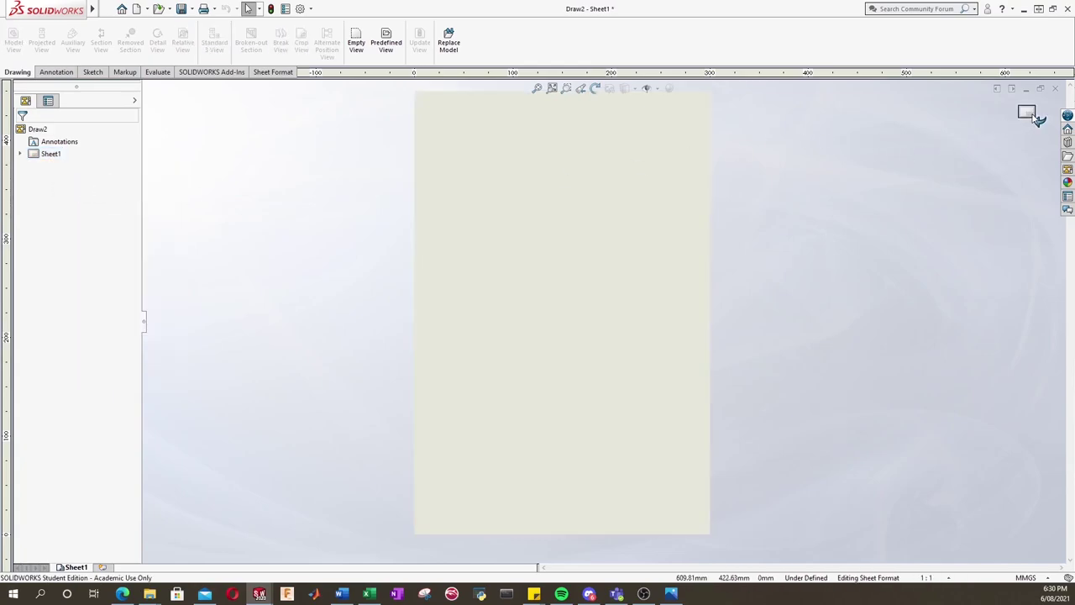
left_click(1026, 115)
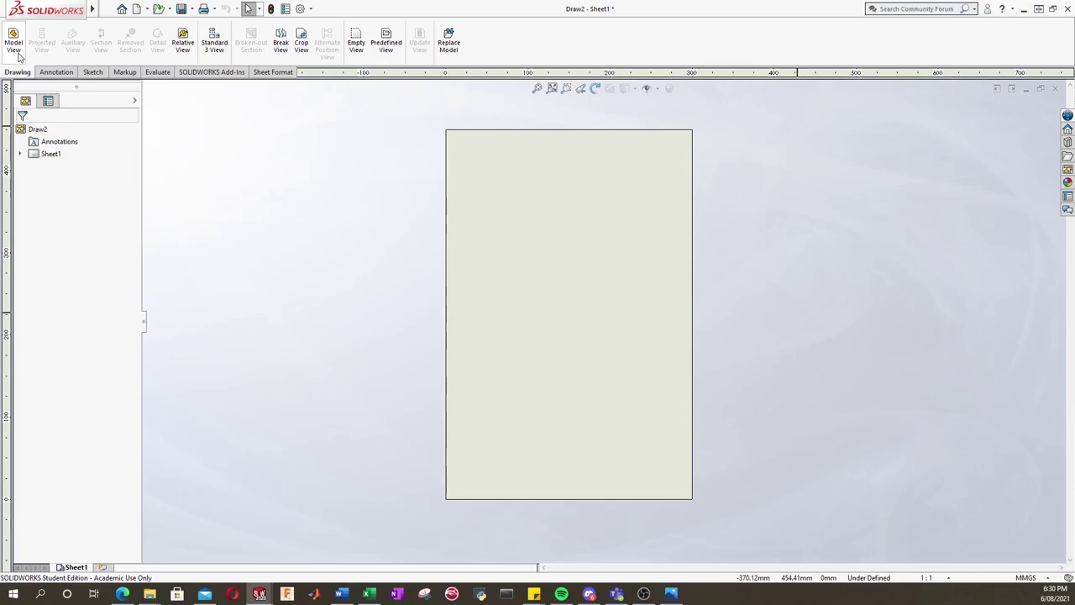
Insert a model view of the LINK1 part near the sheet's top-left.
left_click(16, 48)
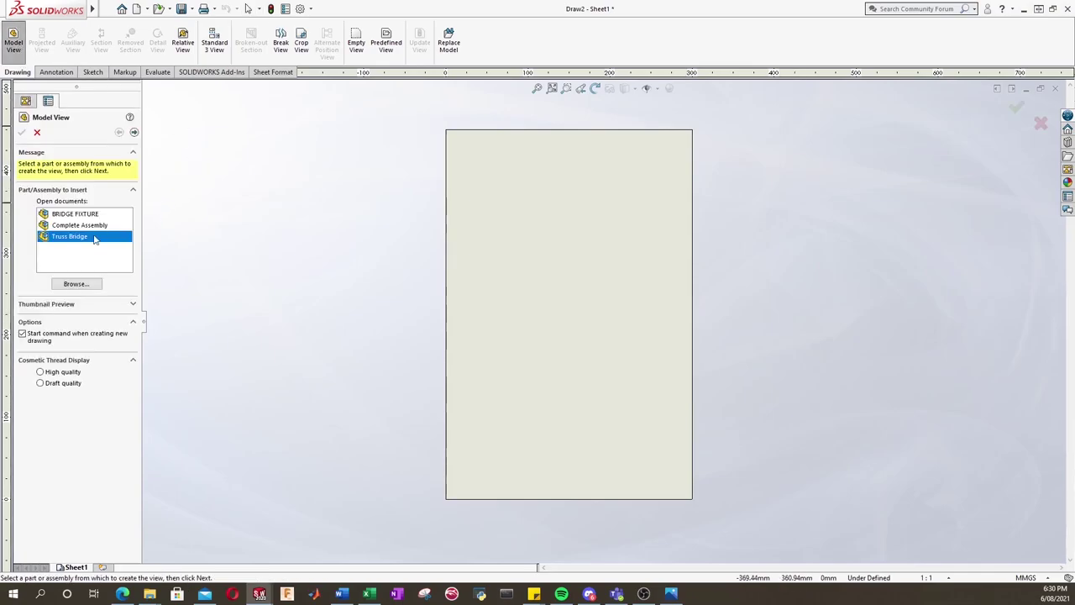
left_click(76, 285)
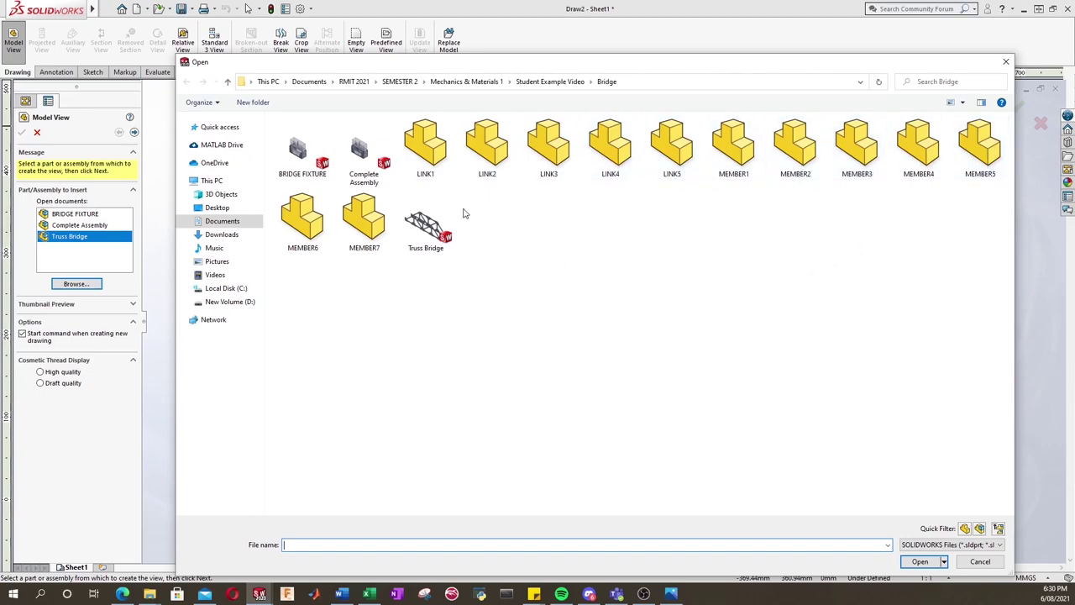
left_click(426, 168)
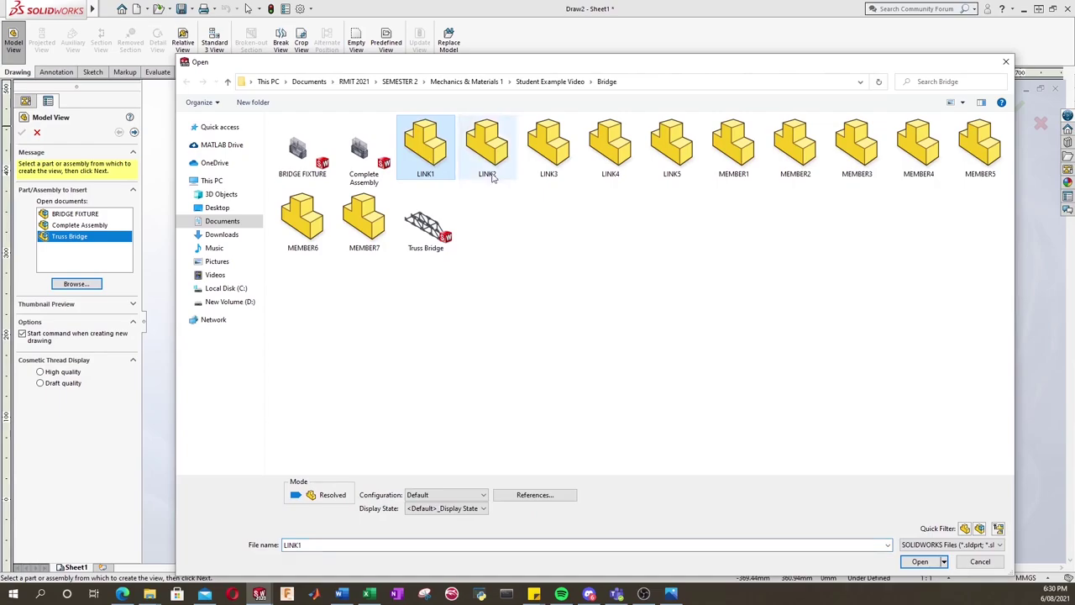
left_click(921, 562)
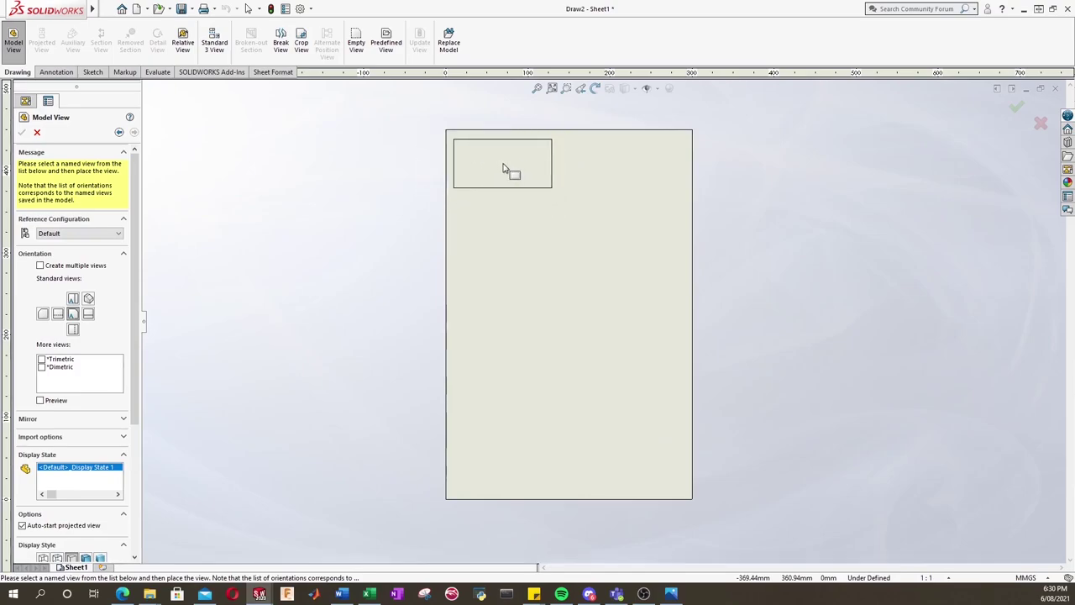
left_click(505, 166)
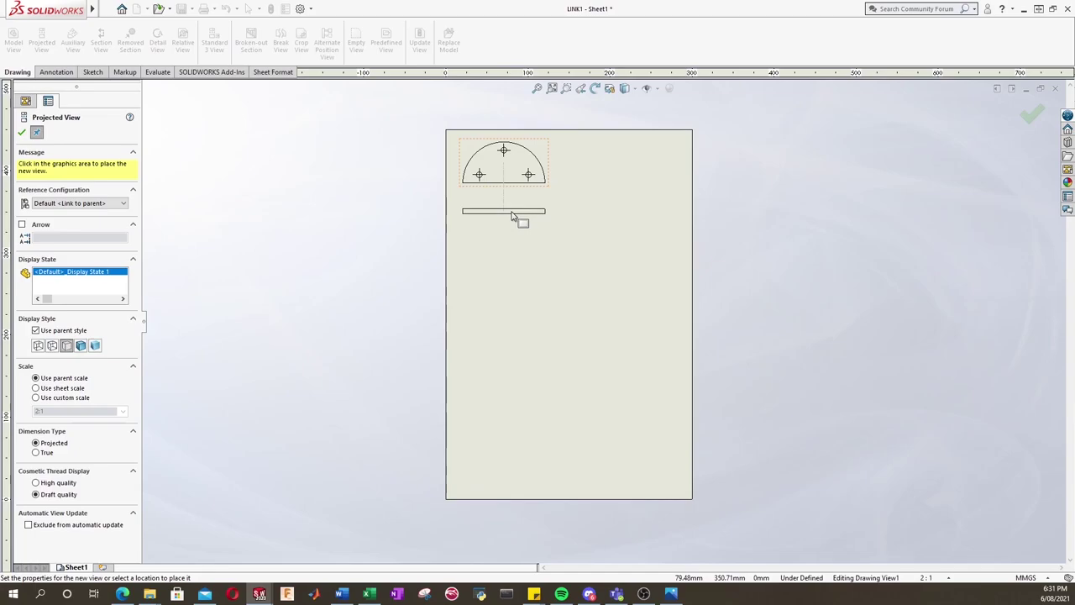
Set the LINK1 drawing view to a custom 1:1 scale.
key("Escape")
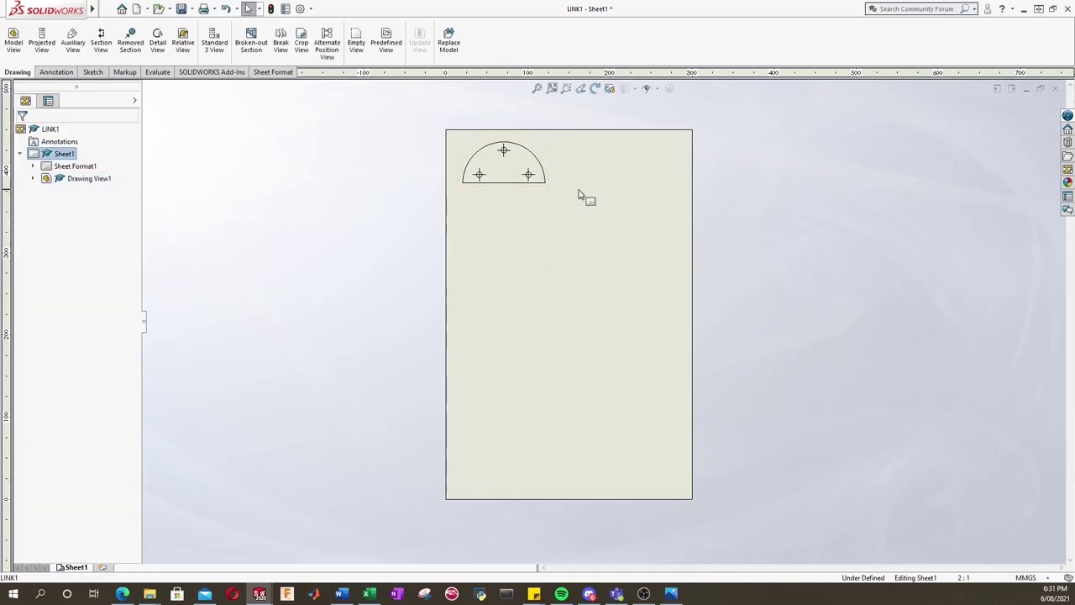
scroll(574, 186, "up", 1)
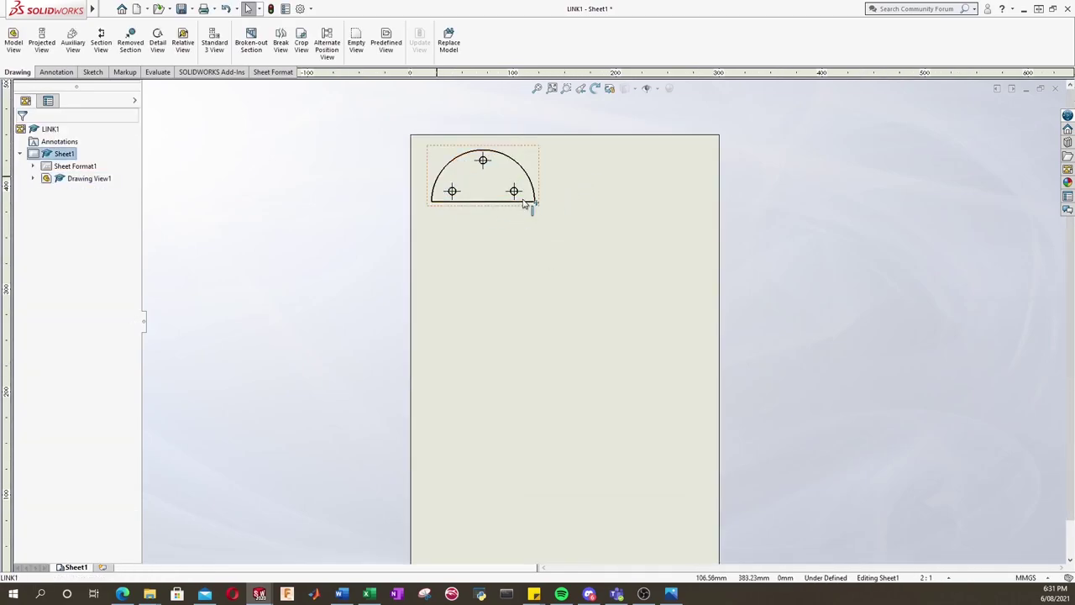
scroll(569, 238, "down", 1)
scroll(542, 269, "up", 1)
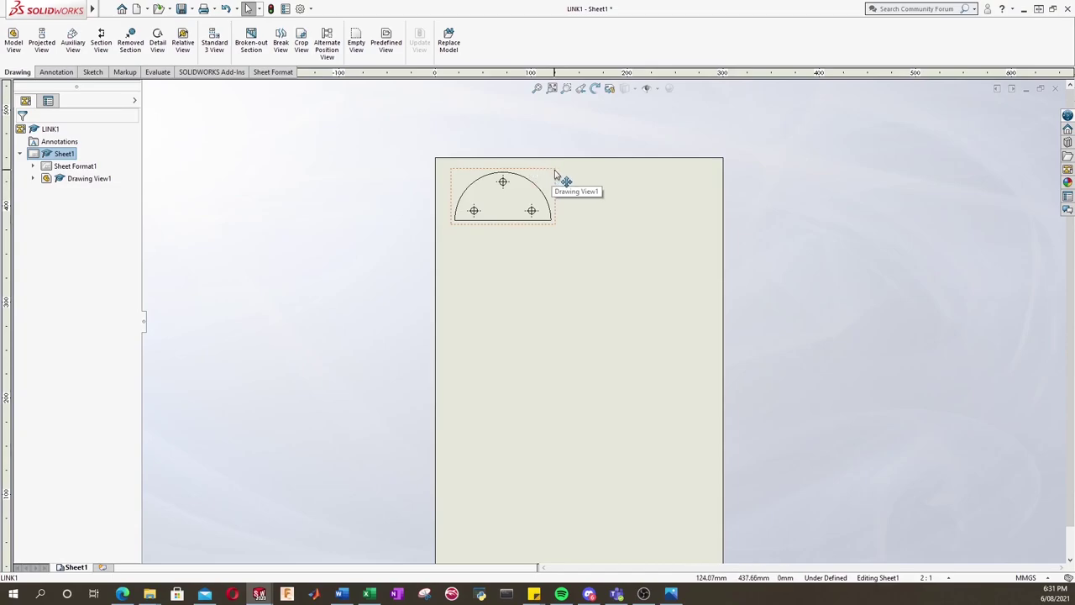
scroll(556, 180, "up", 1)
left_click(557, 185)
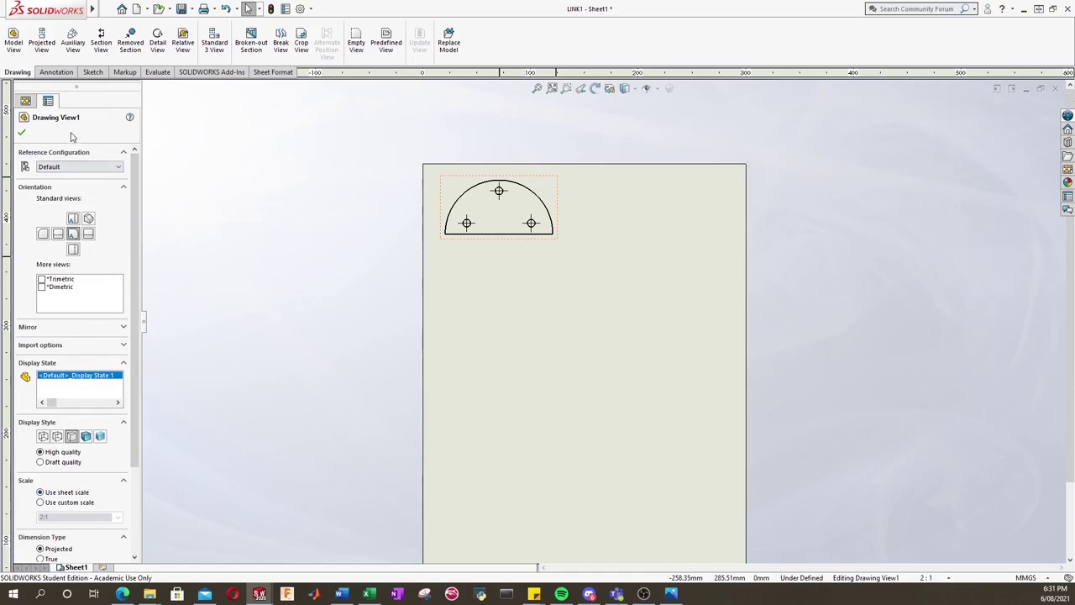
scroll(94, 341, "down", 3)
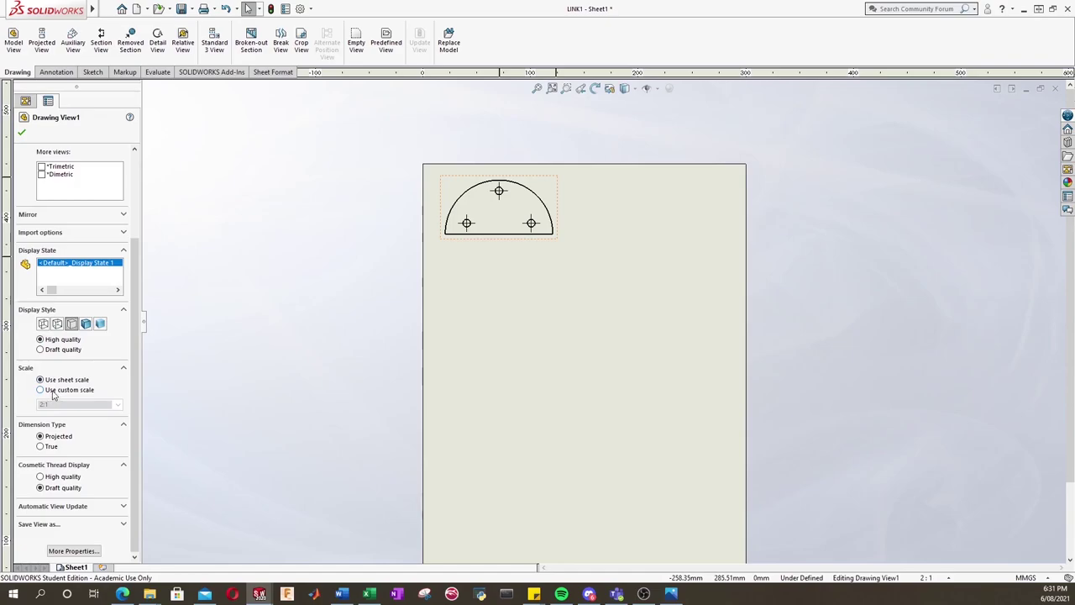
left_click(52, 391)
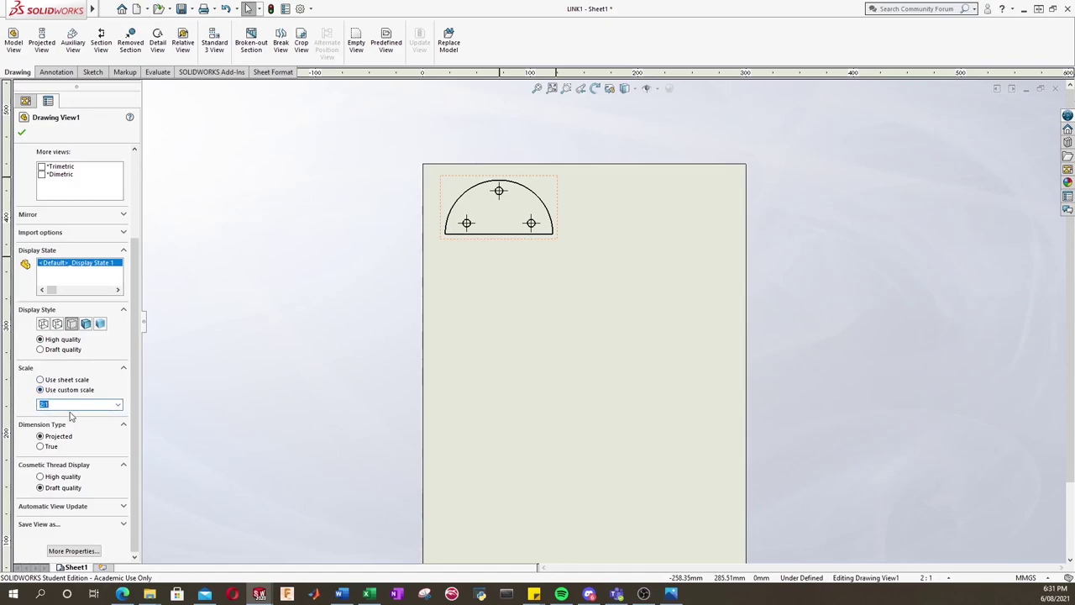
type("1")
key("Return")
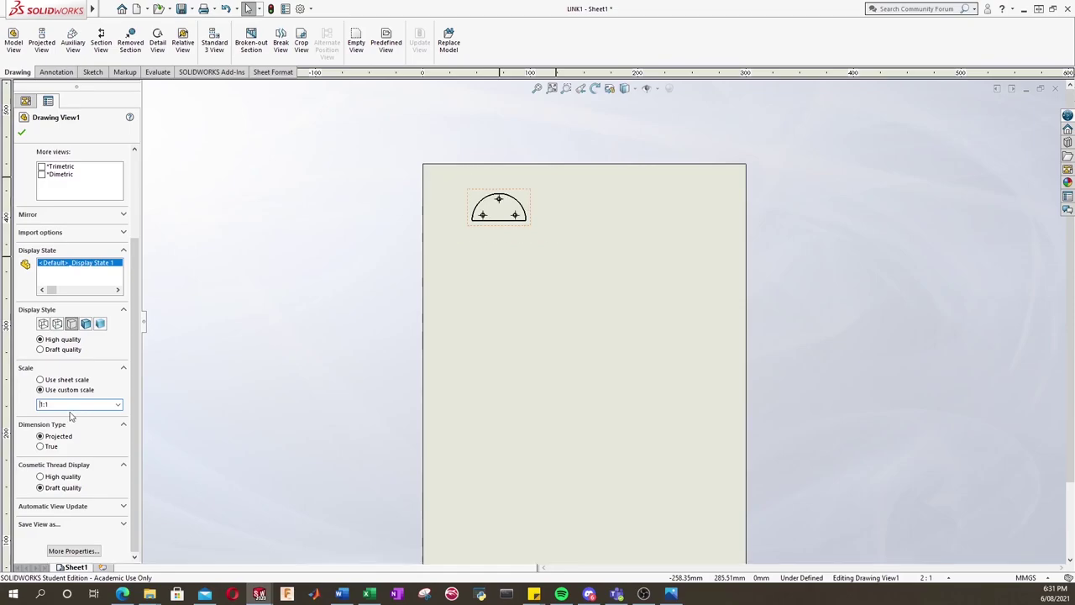
left_click(22, 132)
Move the LINK1 view up into the sheet's top-left corner.
key("f")
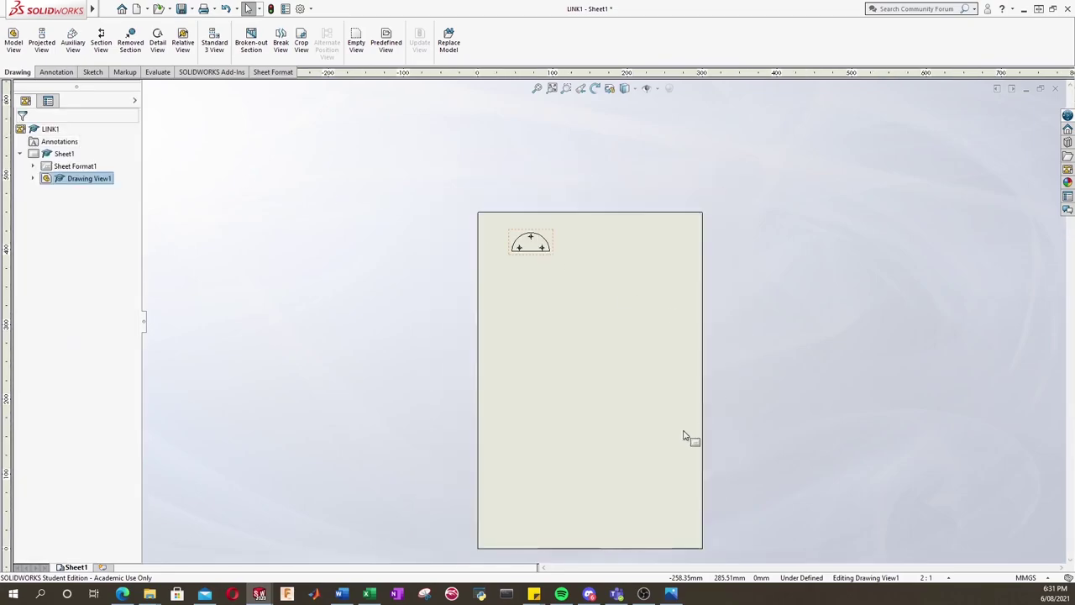
scroll(684, 436, "down", 1)
scroll(607, 230, "down", 2)
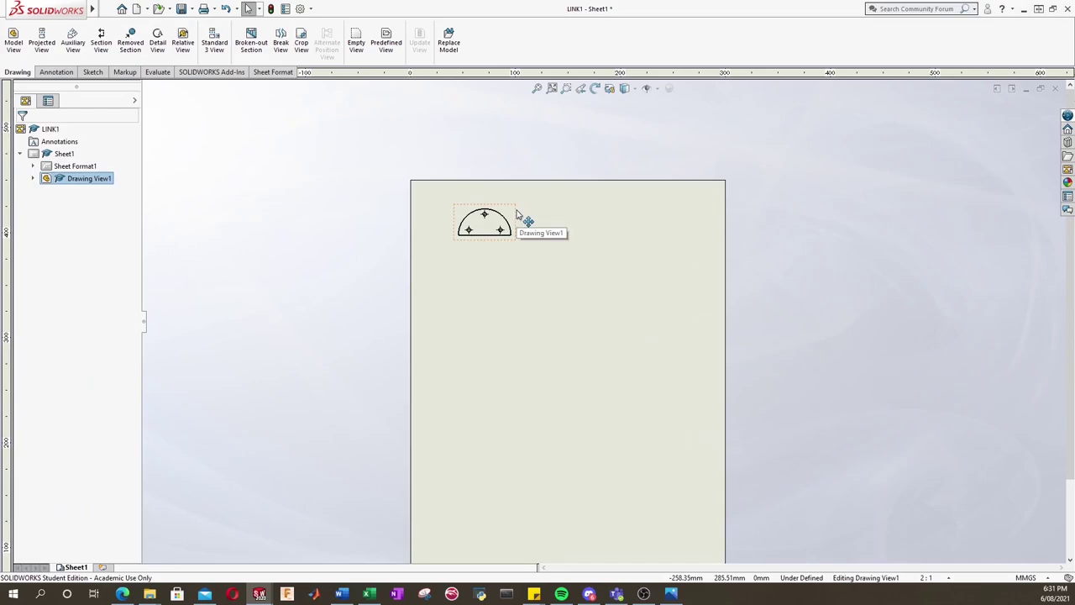
mouse_move(520, 216)
left_mouse_down()
mouse_move(484, 211)
mouse_move(480, 193)
left_mouse_up()
Delete the centre marks on the top, lower-right and lower-left holes of the LINK1 view.
left_click(530, 218)
scroll(502, 356, "down", 5)
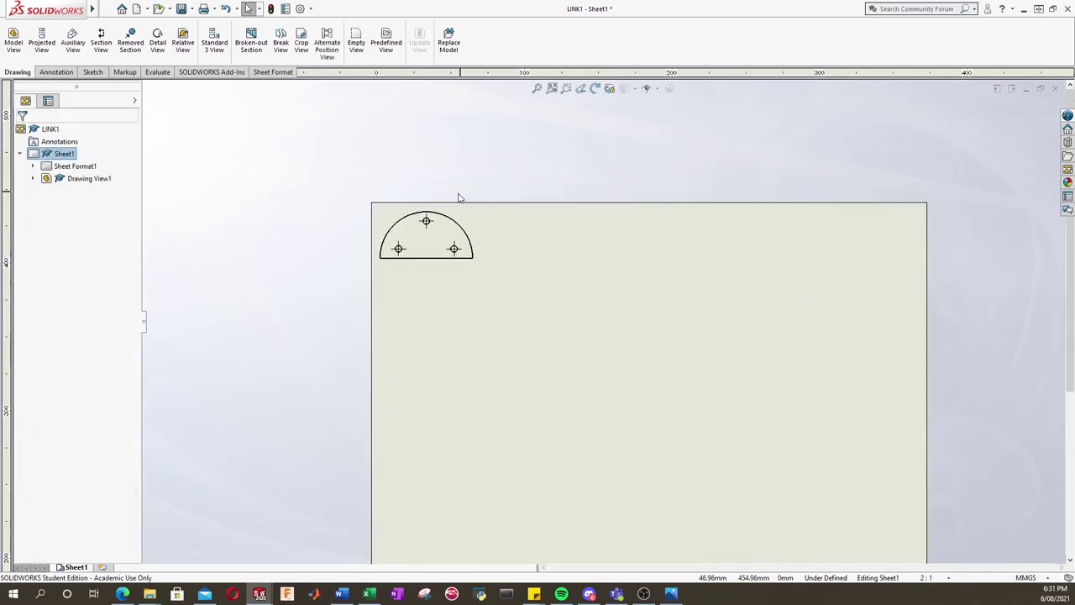
scroll(538, 147, "up", 2)
scroll(678, 268, "down", 4)
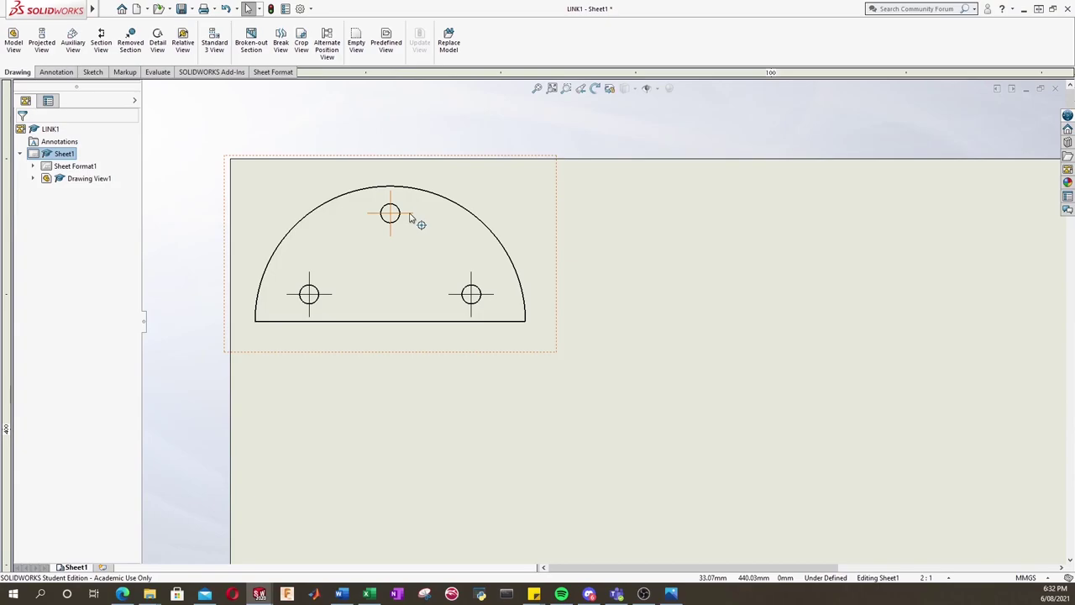
left_click(408, 216)
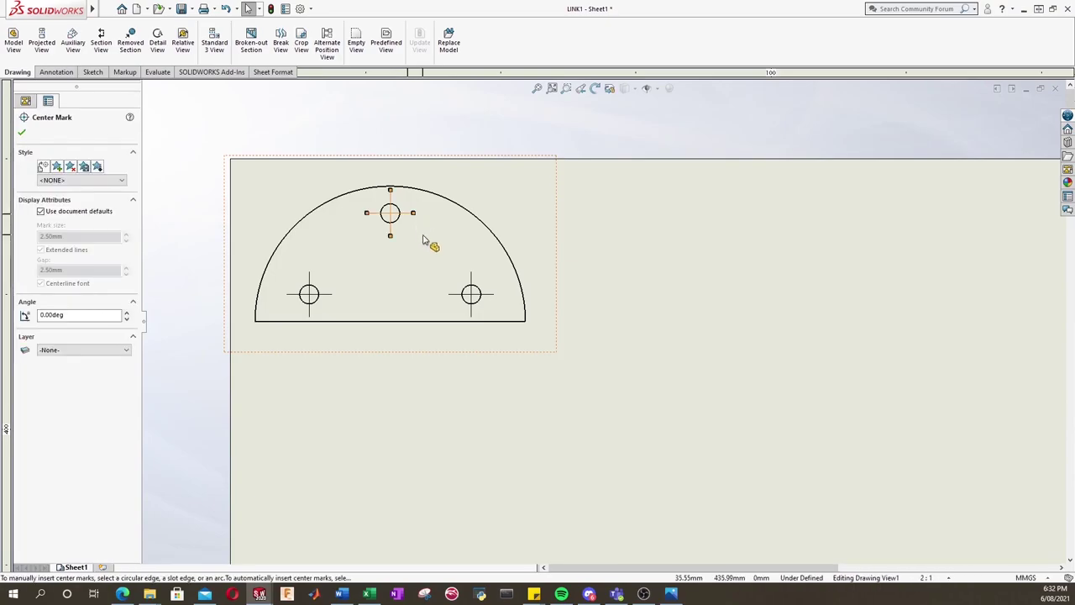
key("Delete")
left_click(493, 303)
key("Delete")
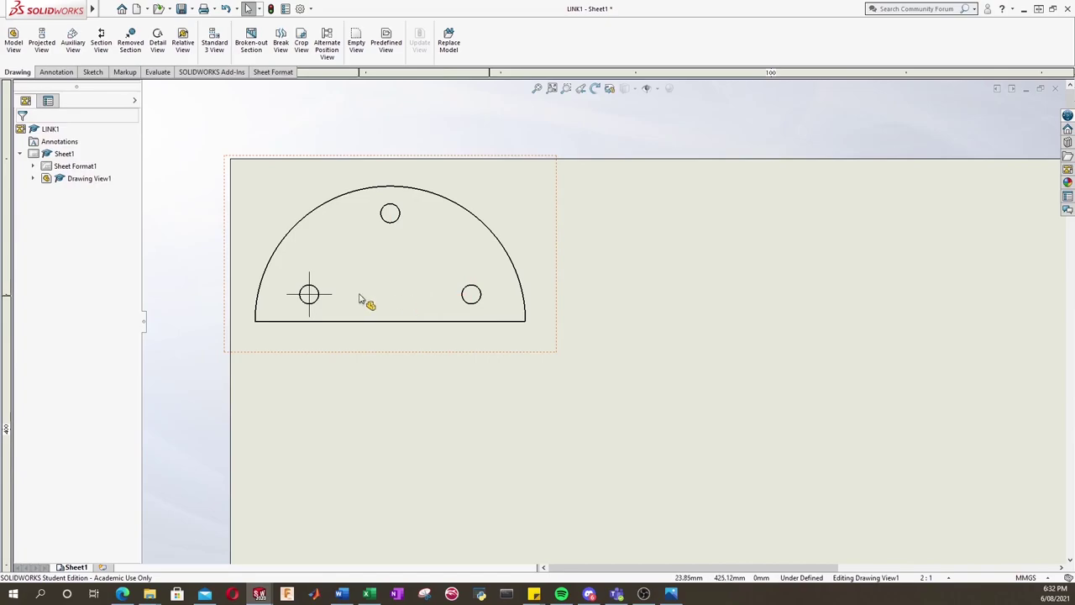
left_click(328, 297)
key("Delete")
left_click(402, 415)
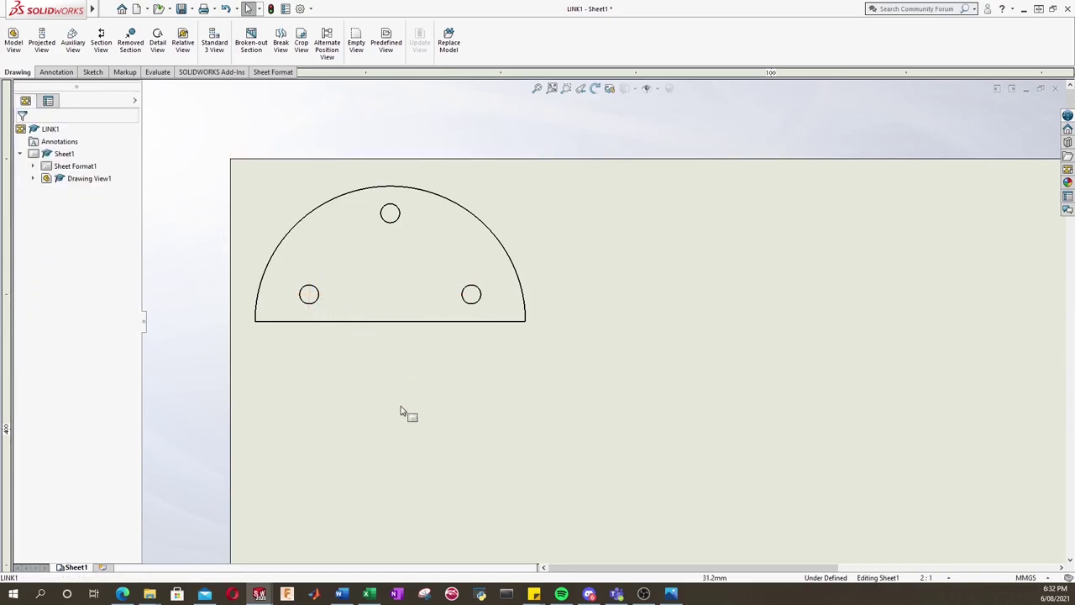
Copy the half-round view and place the first copy directly under the original.
left_click(526, 357)
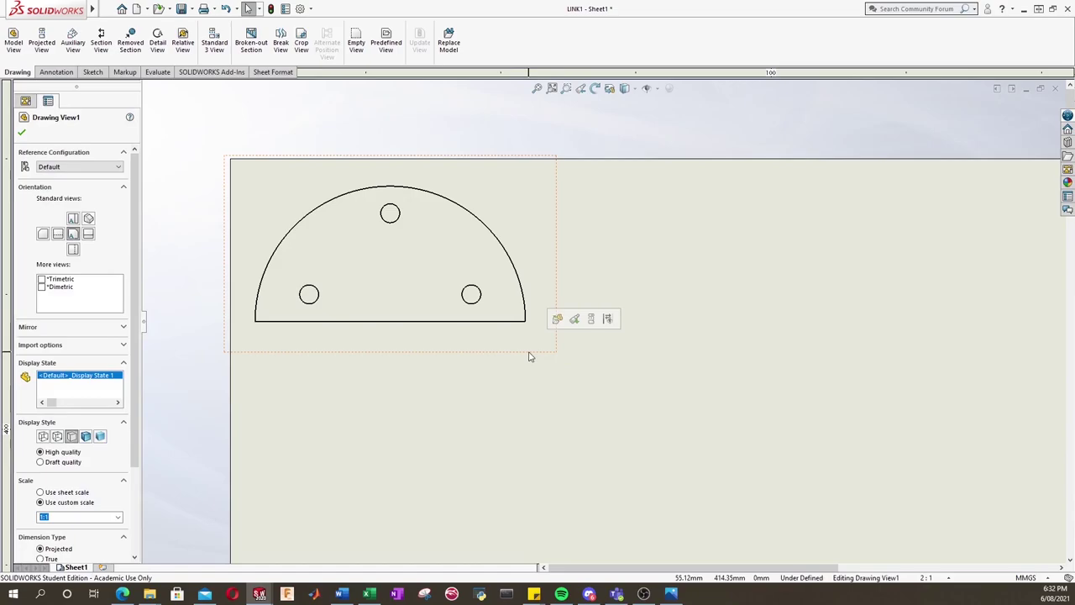
left_click(431, 418)
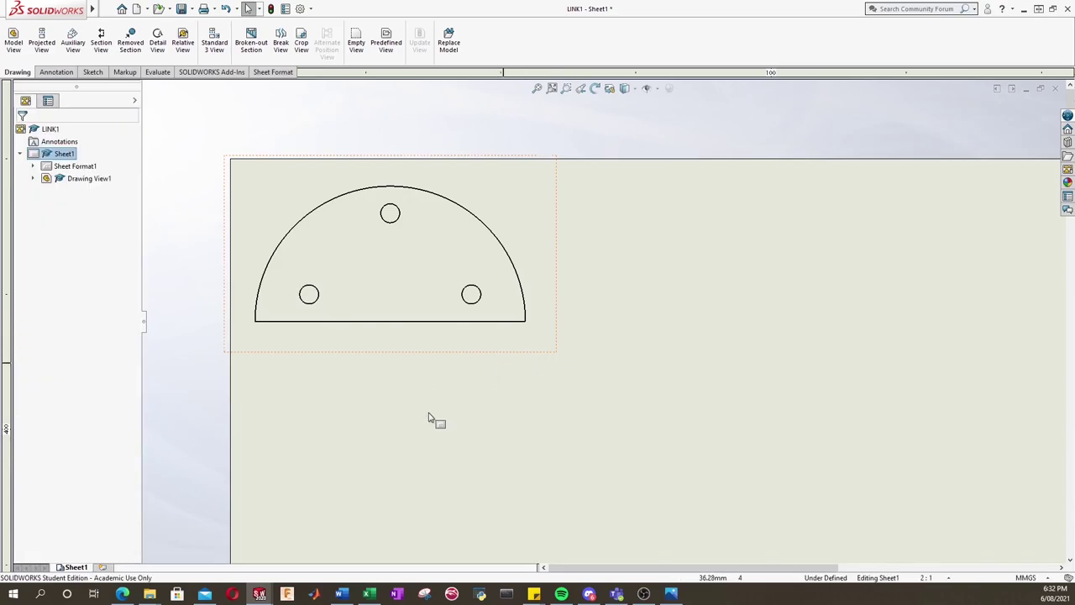
key("z")
key("ctrl+v")
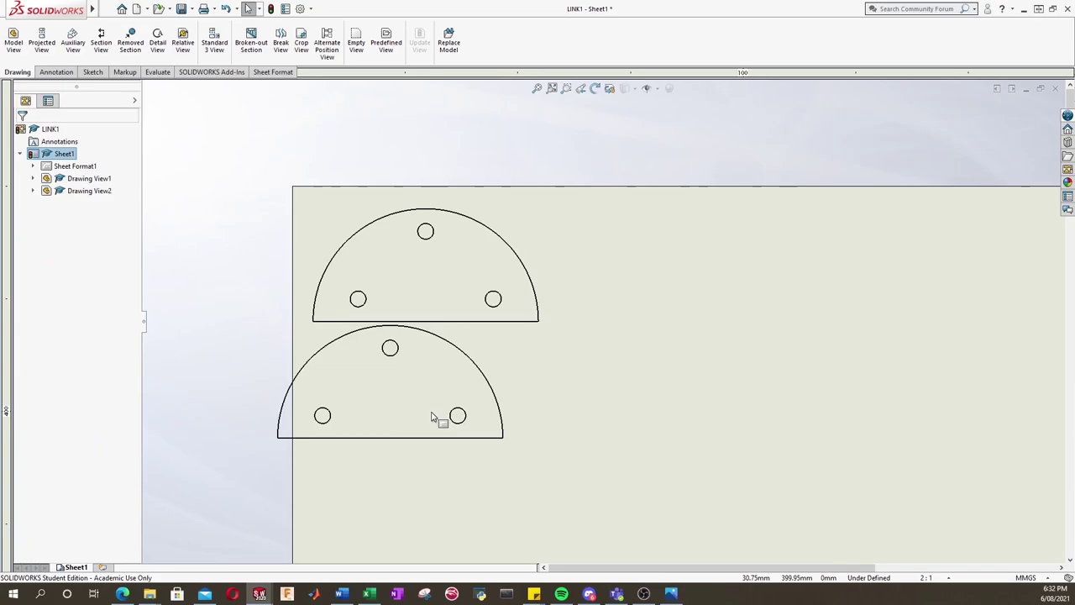
key("z")
left_click_drag(540, 370, 570, 376)
key("z")
left_click(518, 447)
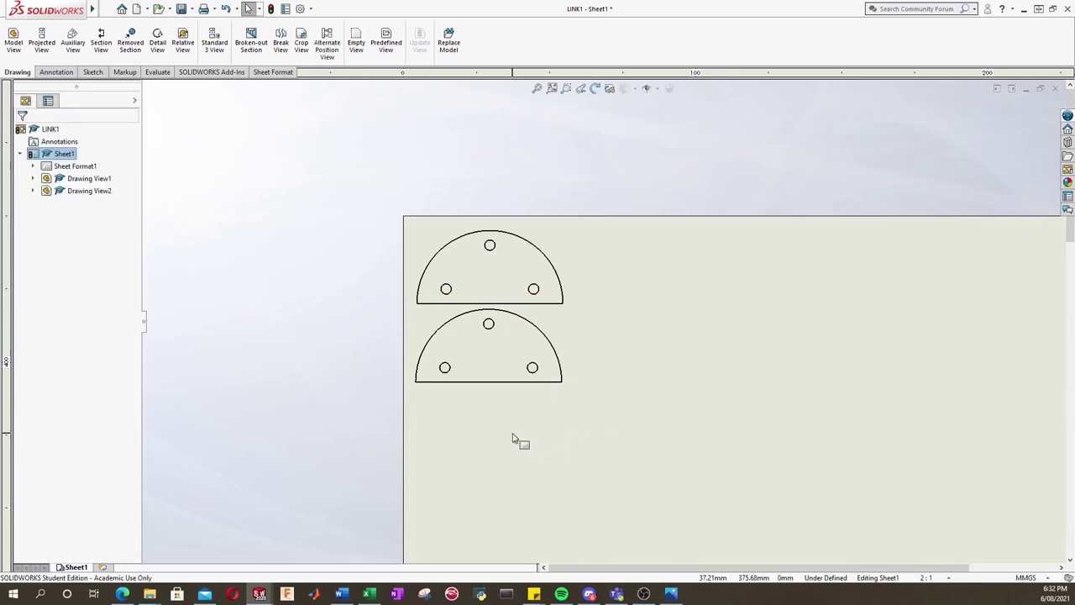
Paste two more copies, stacking them below to form a column of four views.
key("ctrl+v")
scroll(648, 513, "up", 1)
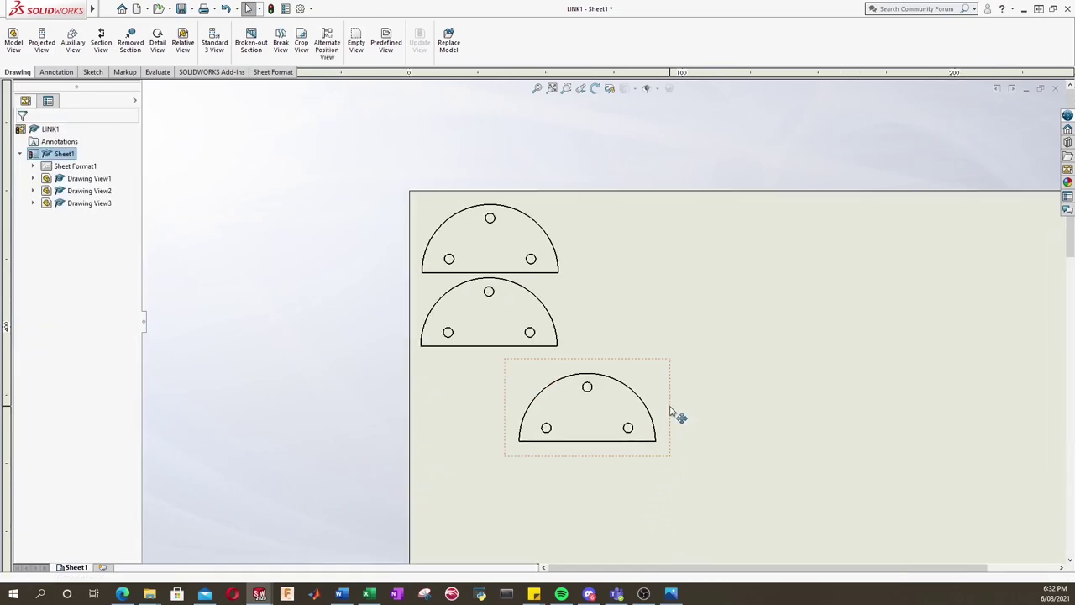
left_click_drag(670, 412, 575, 387)
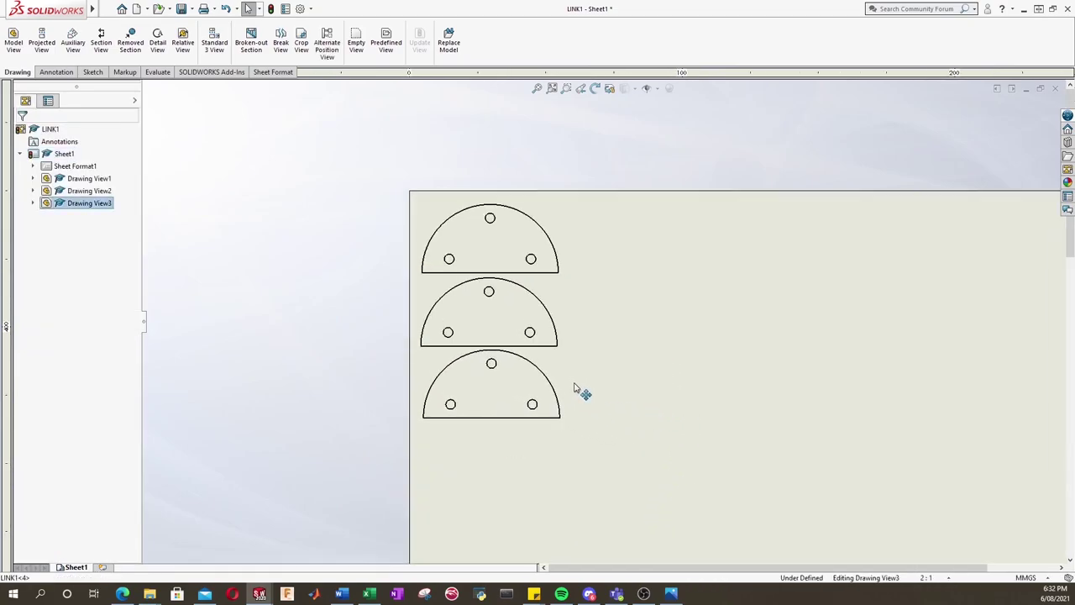
left_click(605, 497)
key("ctrl+v")
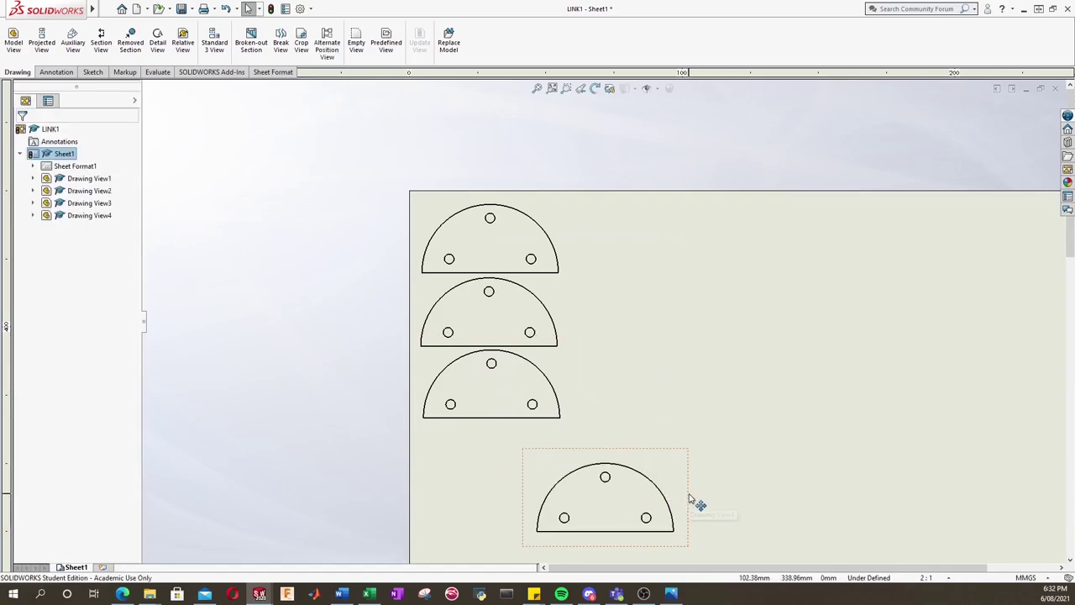
mouse_move(689, 498)
left_mouse_down()
mouse_move(576, 480)
mouse_move(577, 457)
left_mouse_up()
left_click(765, 353)
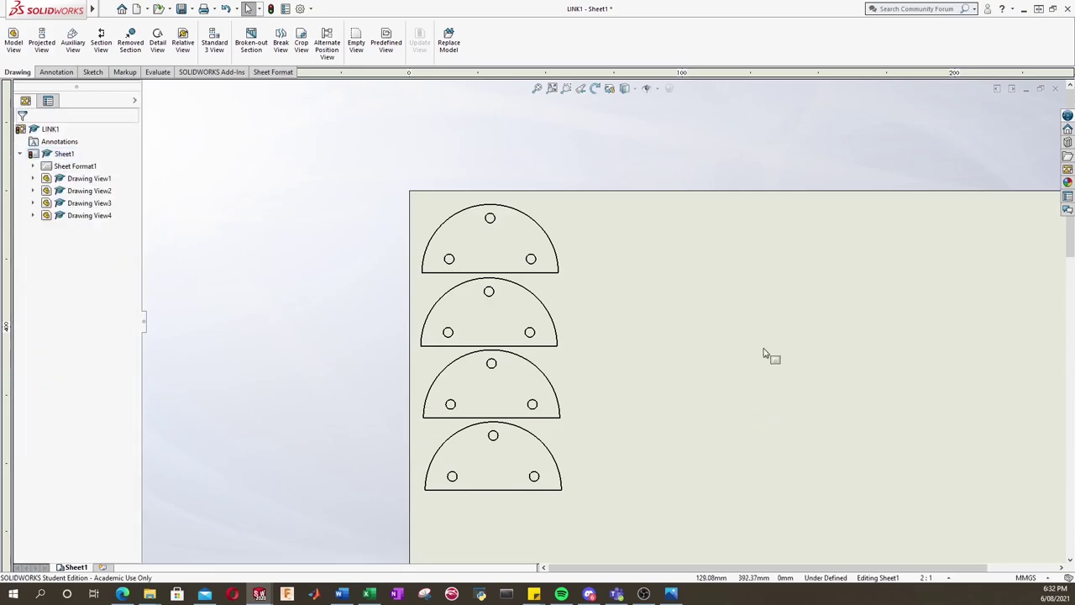
scroll(868, 369, "up", 4)
scroll(833, 354, "down", 1)
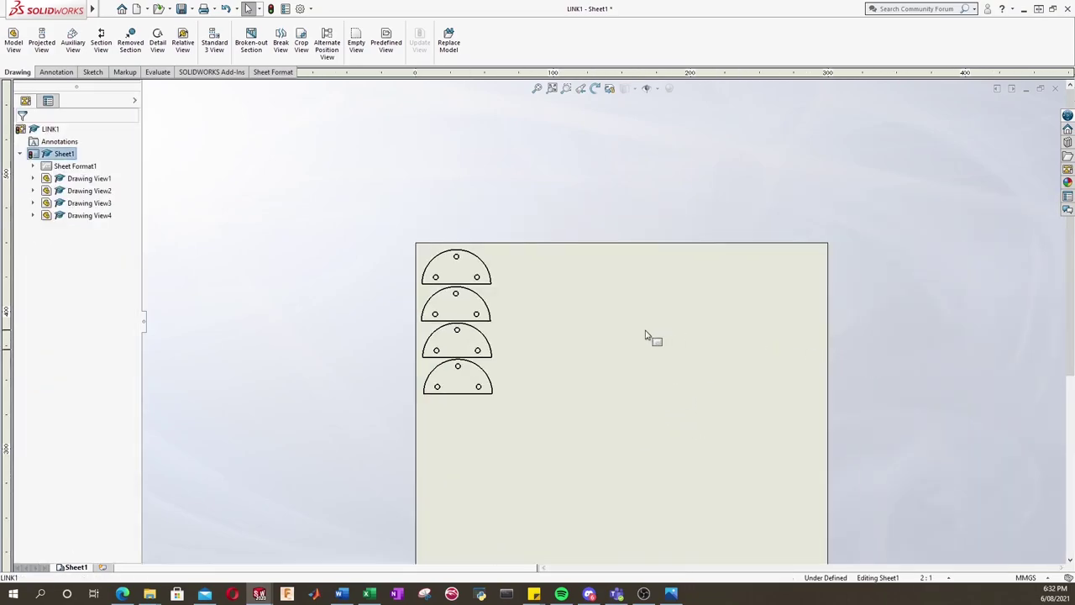
Place a LINK2 quarter-round view on the sheet and switch it to a custom scale.
left_click(15, 42)
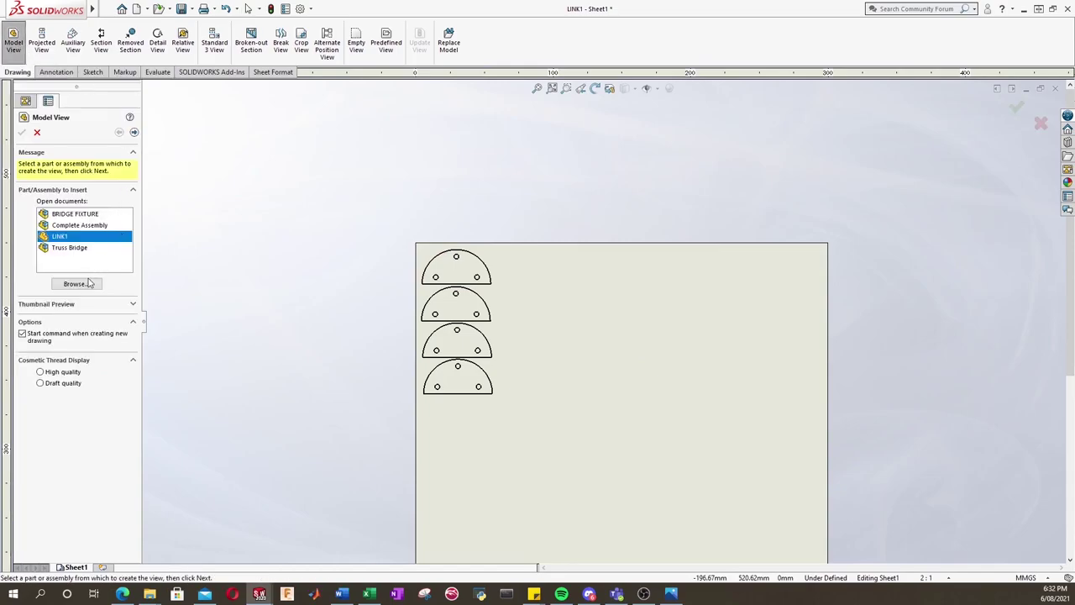
left_click(85, 287)
left_click(491, 151)
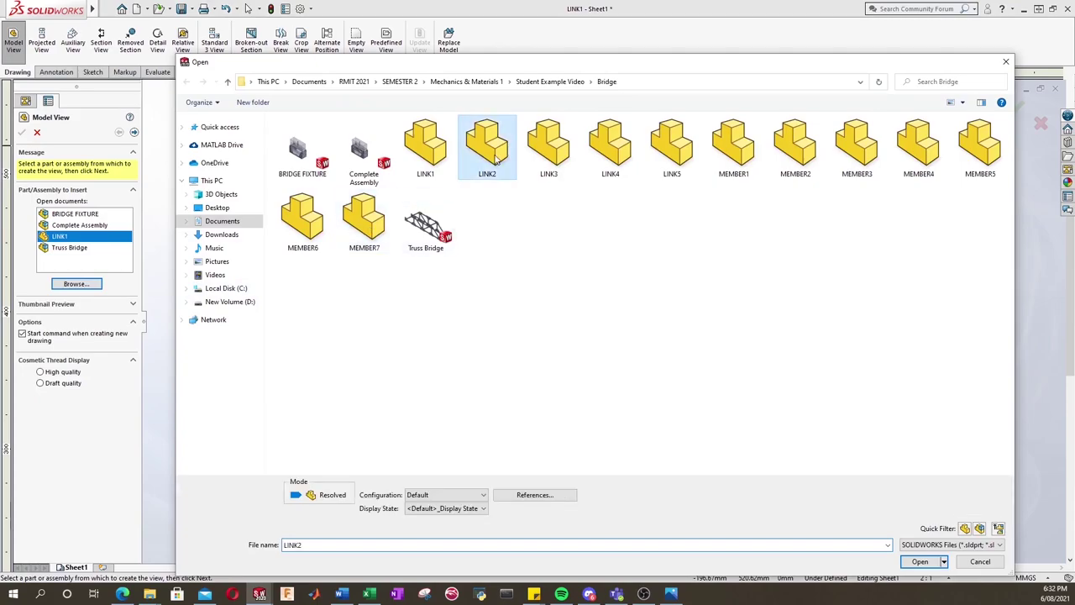
left_click(919, 563)
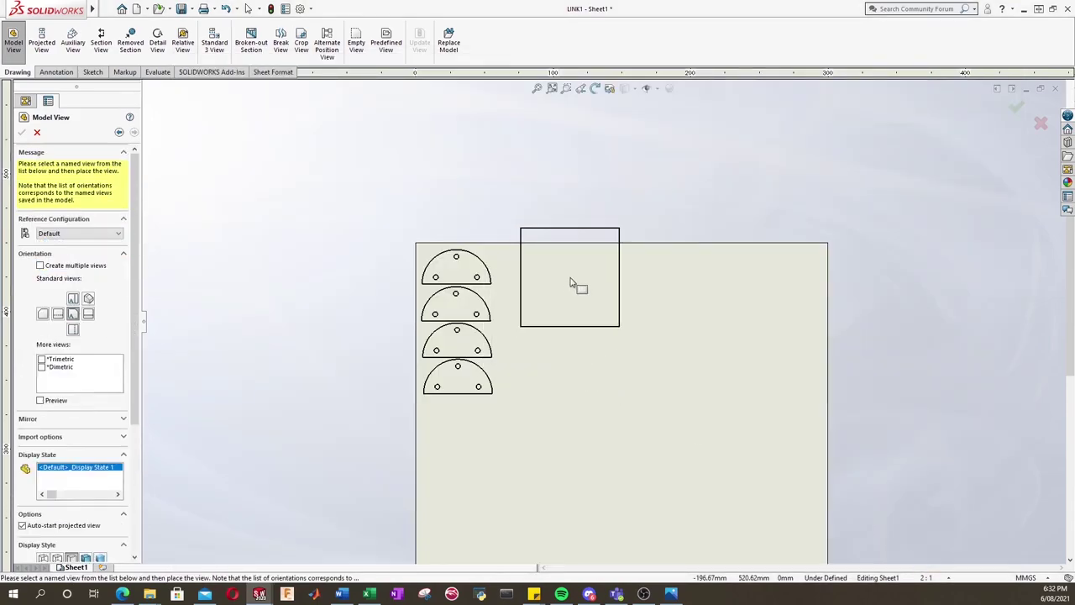
left_click(593, 315)
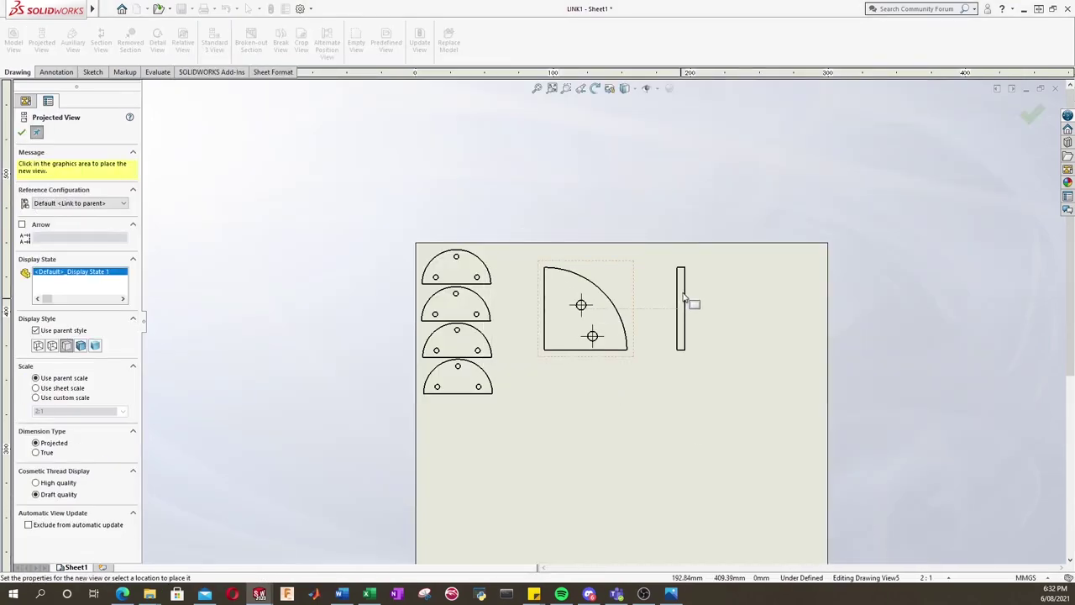
key("Escape")
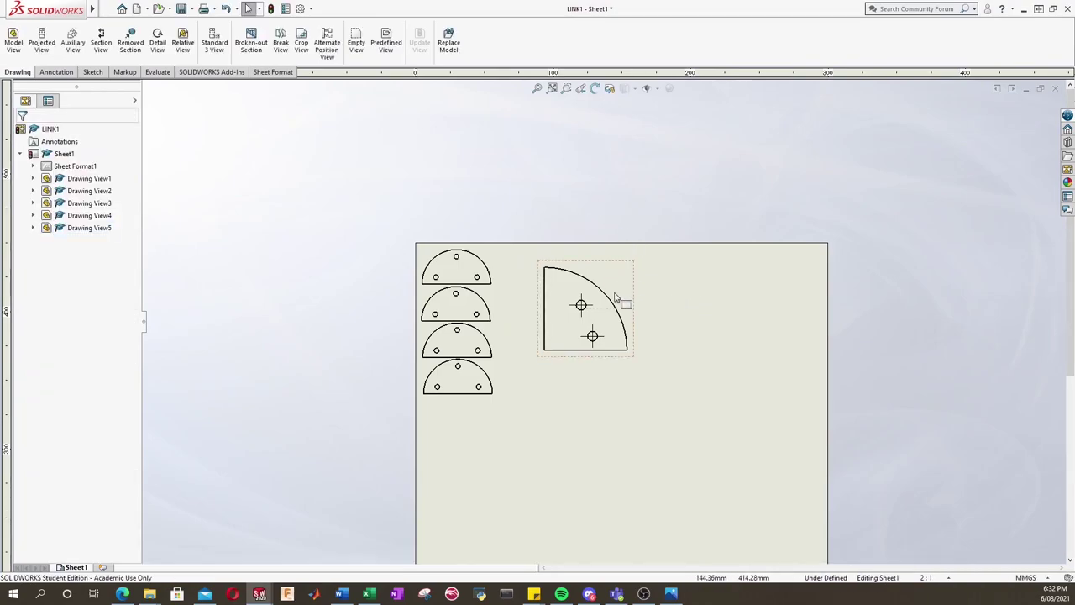
left_click(626, 318)
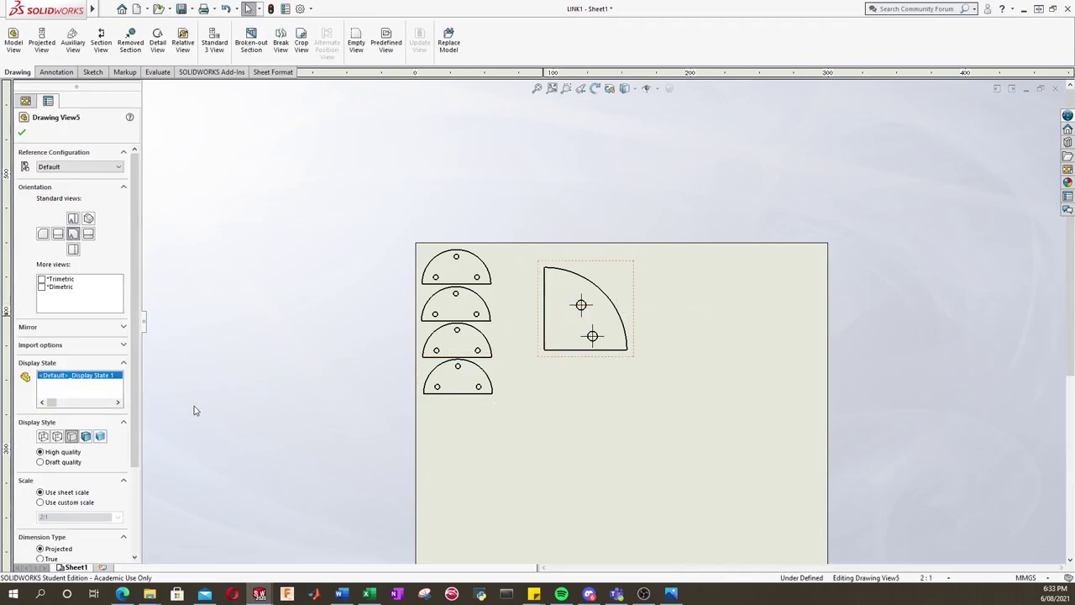
left_click(40, 503)
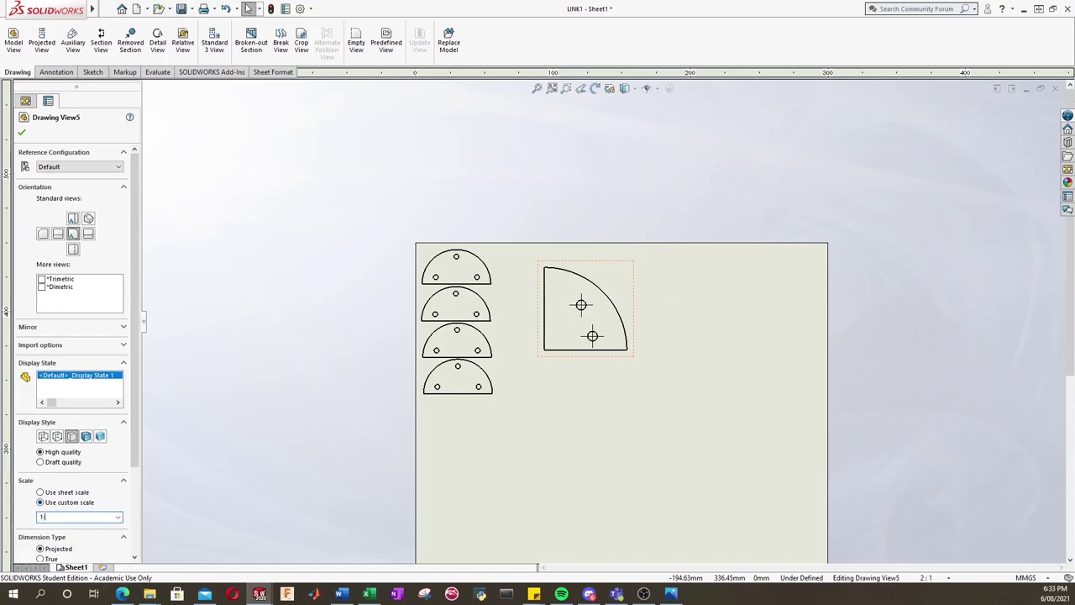
Apply the 1:1 scale, delete the LINK2 centre marks, and move it beside the top half-round view.
left_click(23, 134)
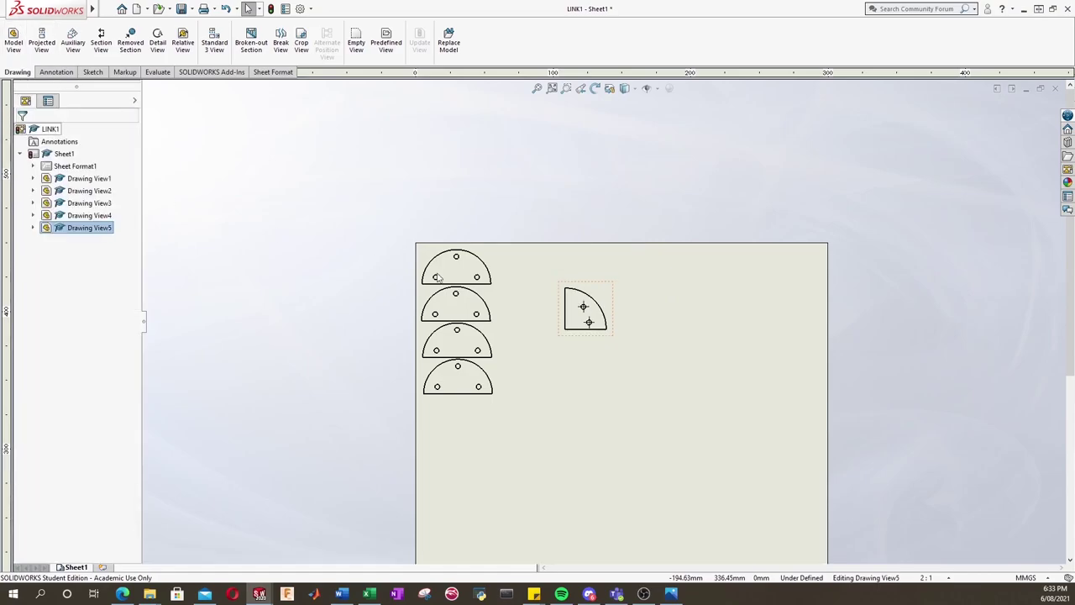
scroll(703, 358, "down", 3)
left_click(506, 300)
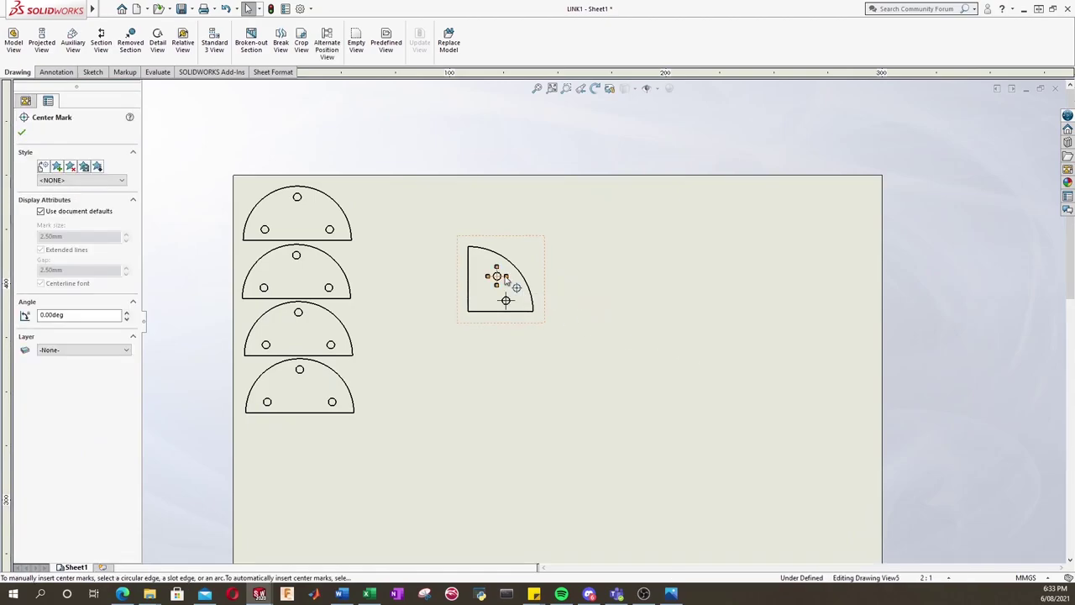
key("Delete")
left_click(529, 356)
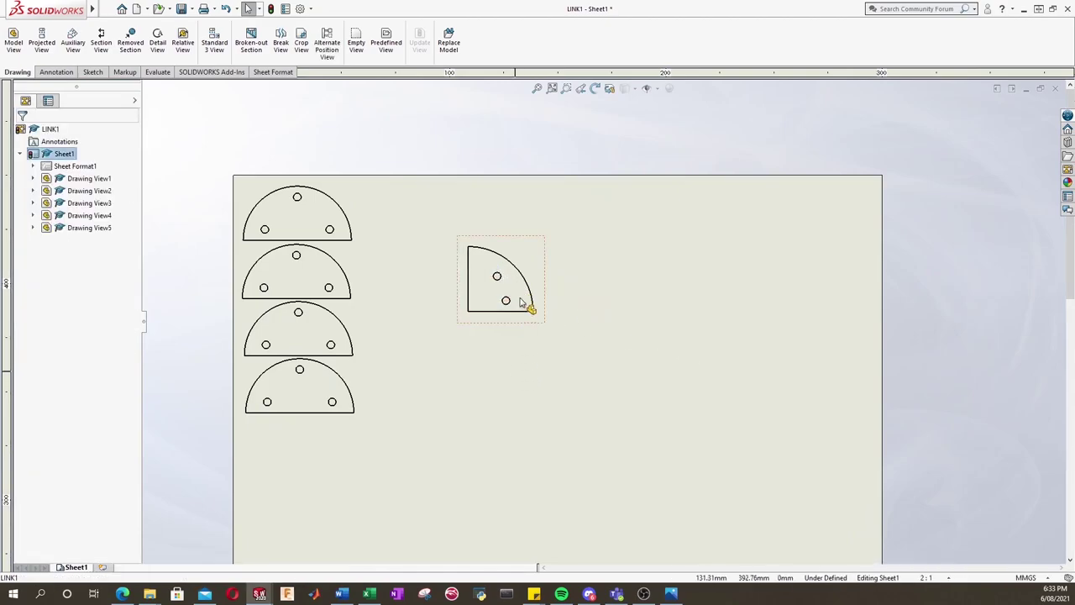
mouse_move(554, 277)
left_mouse_down()
mouse_move(473, 242)
mouse_move(443, 210)
left_mouse_up()
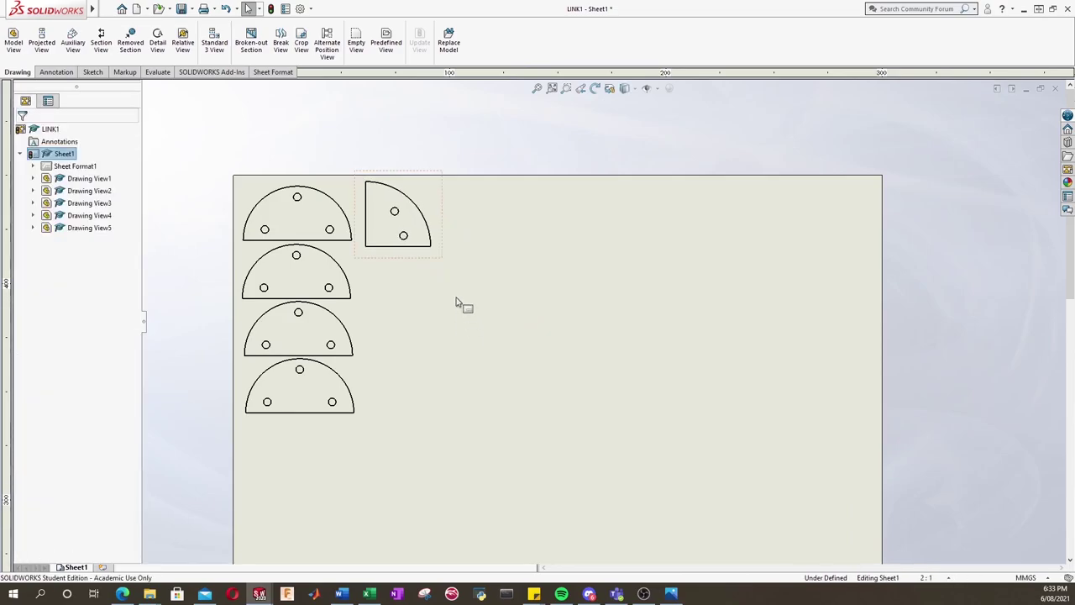
Copy the quarter-round view three times and stack the copies in a column beneath it.
left_click(446, 261)
key("ctrl+c")
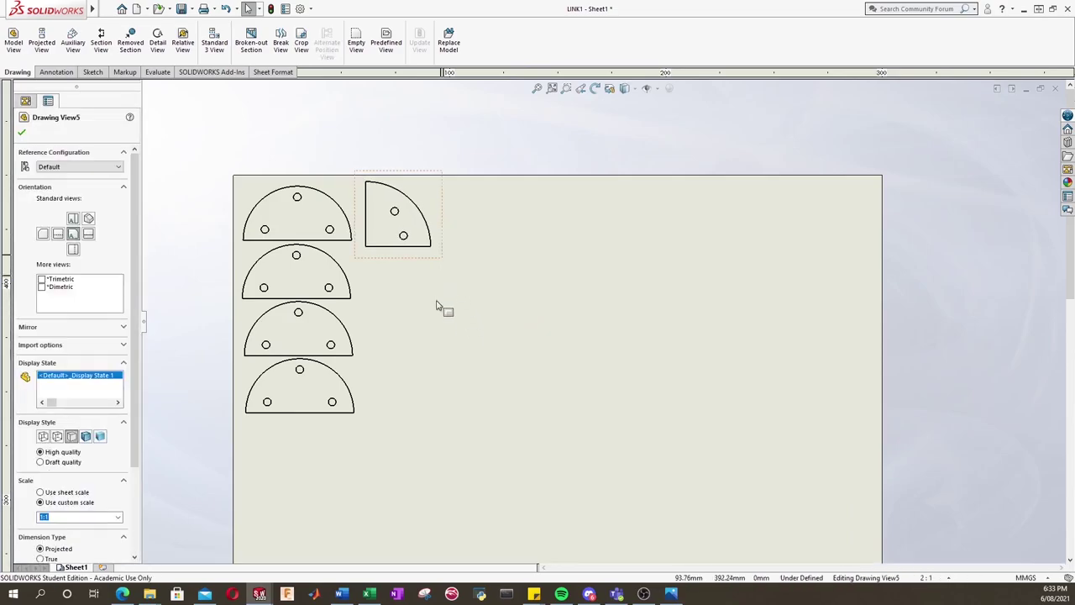
left_click(439, 305)
key("ctrl+v")
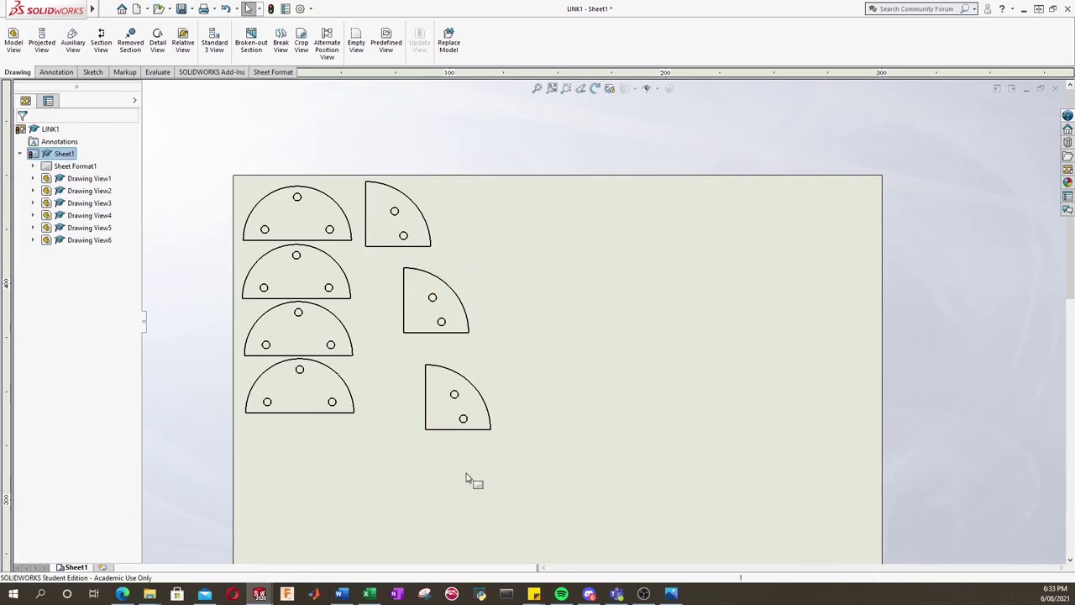
key("ctrl+v")
left_click_drag(483, 332, 449, 317)
left_click_drag(498, 409, 444, 360)
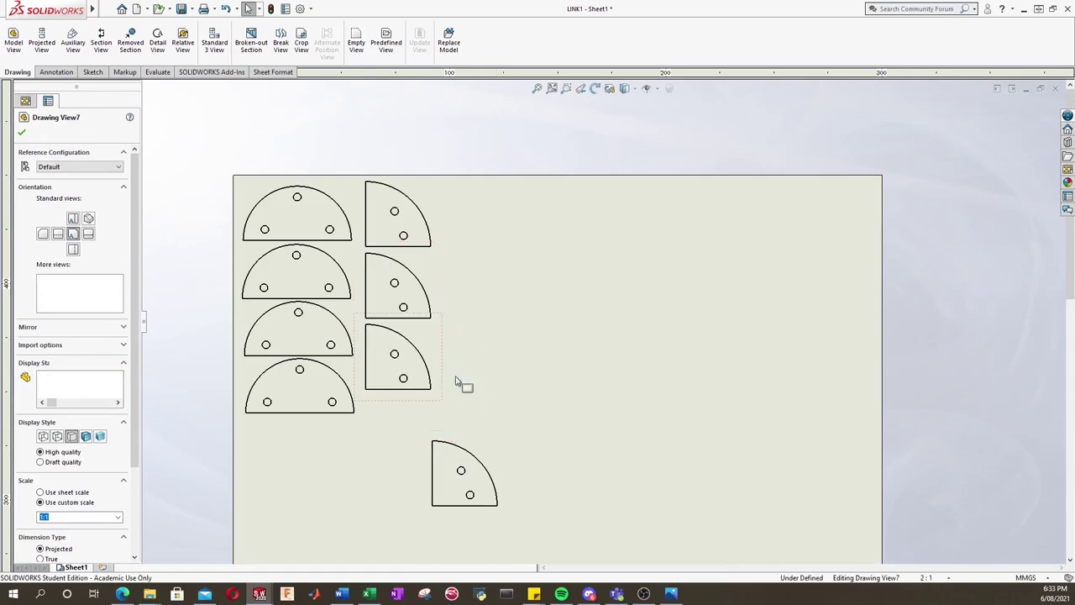
left_click_drag(509, 485, 446, 436)
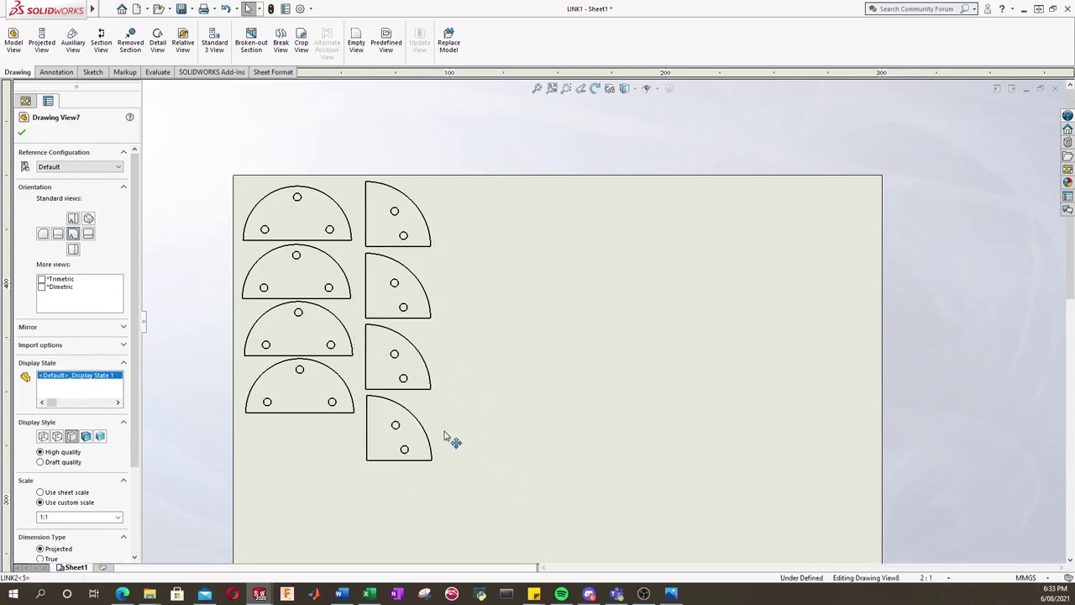
left_click(677, 350)
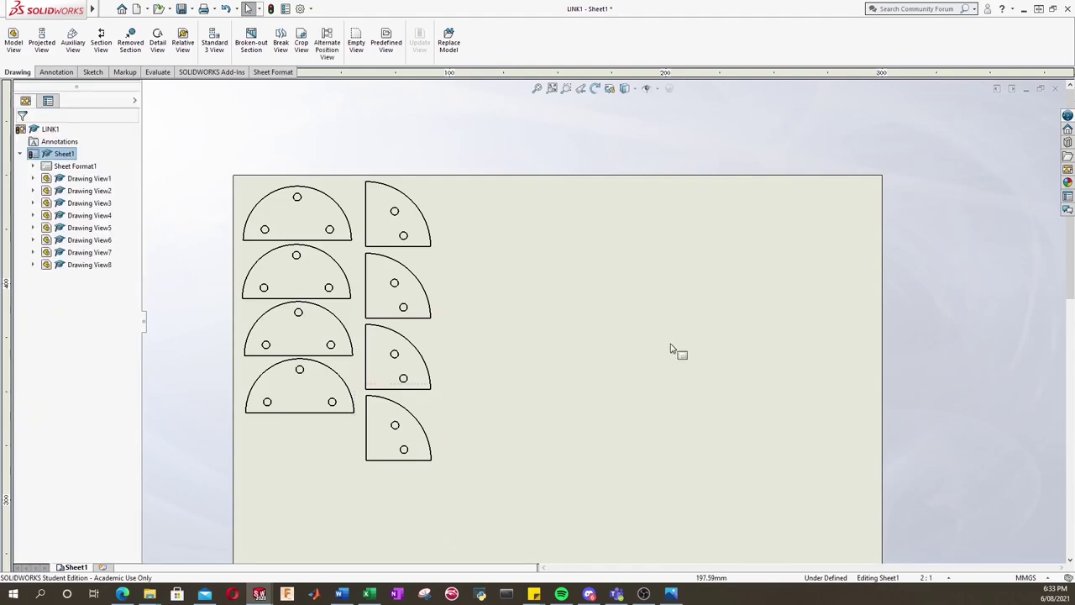
scroll(602, 370, "up", 1)
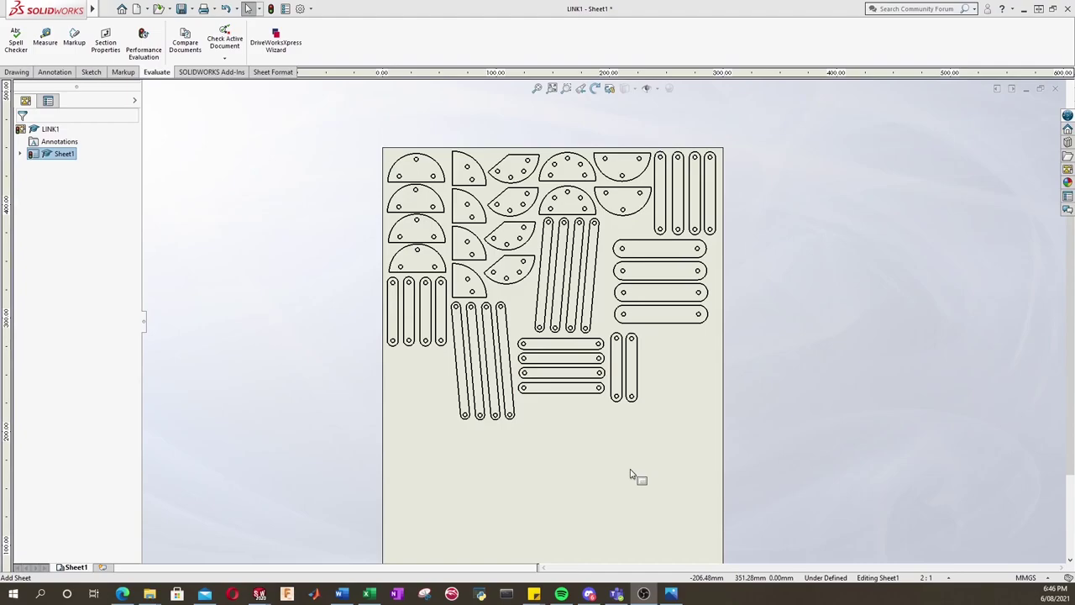
scroll(664, 477, "down", 2)
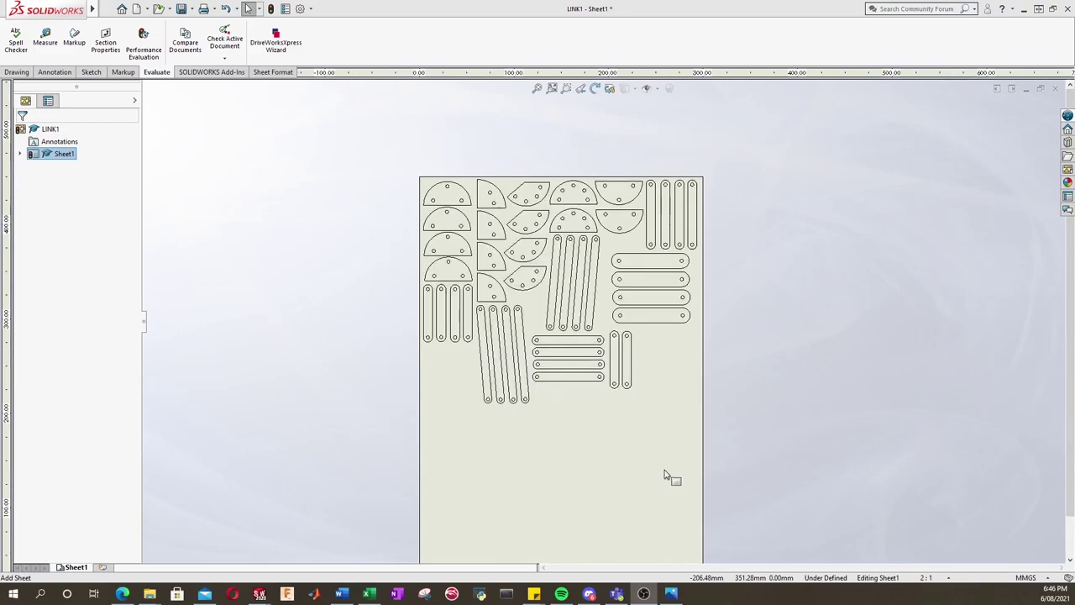
scroll(679, 471, "up", 1)
scroll(673, 463, "down", 5)
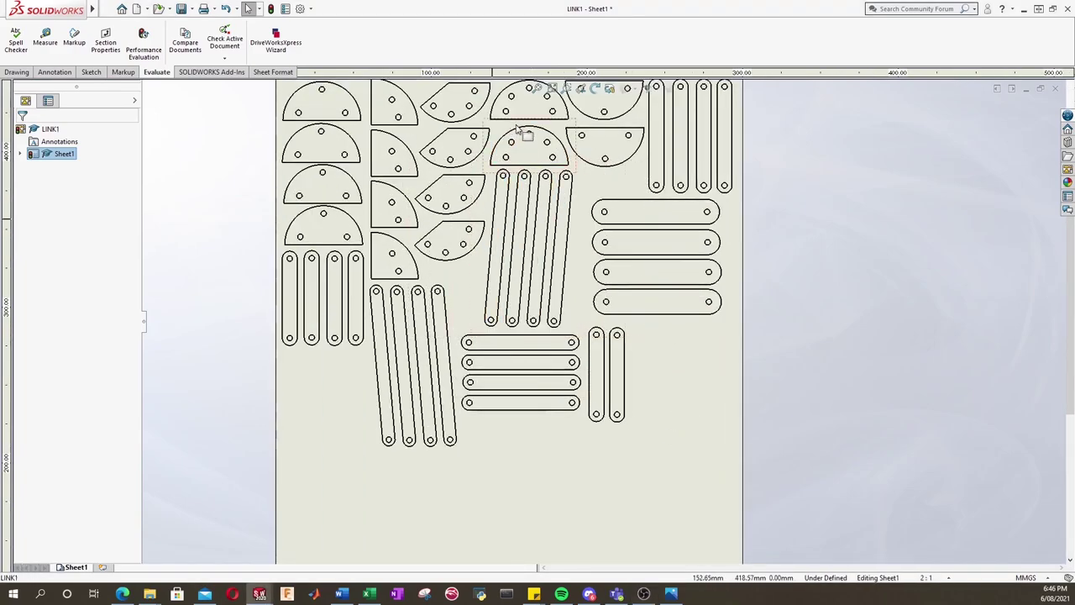
scroll(512, 231, "up", 1)
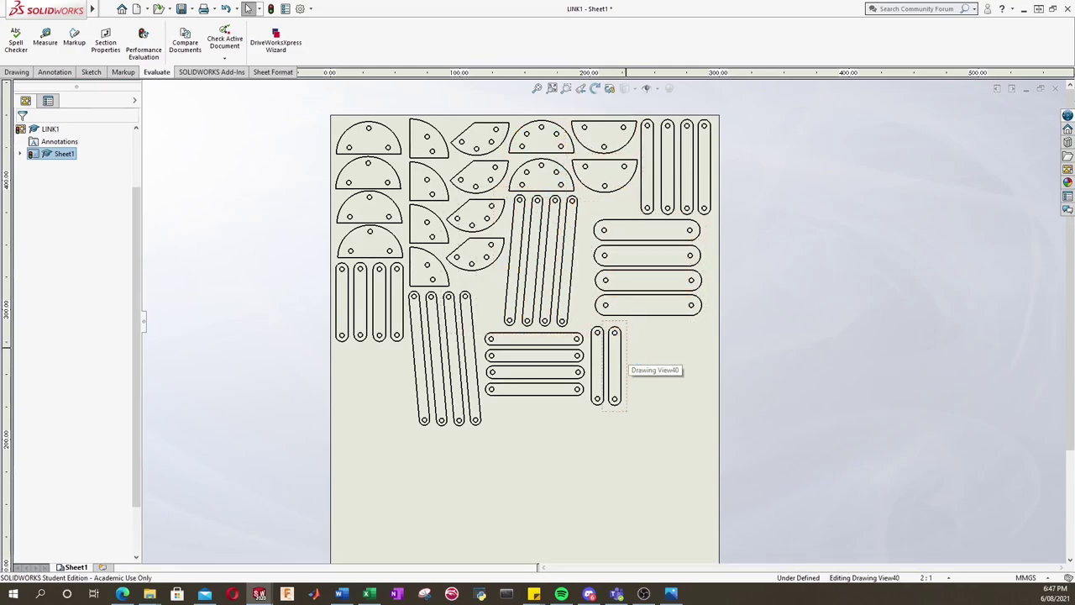
left_click(627, 351)
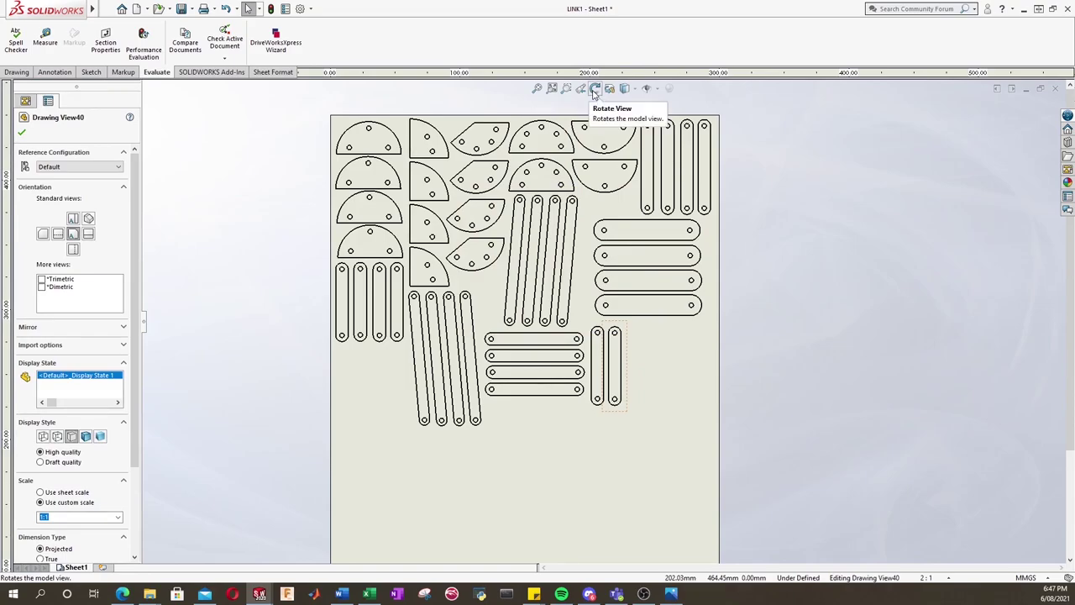
left_click(594, 92)
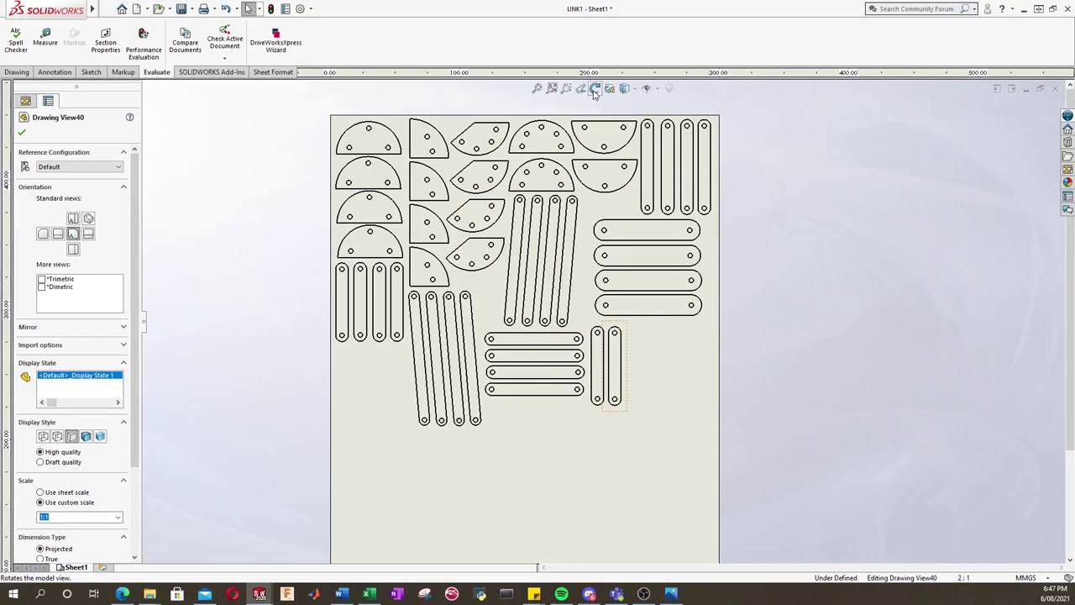
left_click(631, 331)
mouse_move(666, 372)
left_mouse_down()
mouse_move(619, 302)
mouse_move(614, 332)
mouse_move(677, 361)
left_mouse_up()
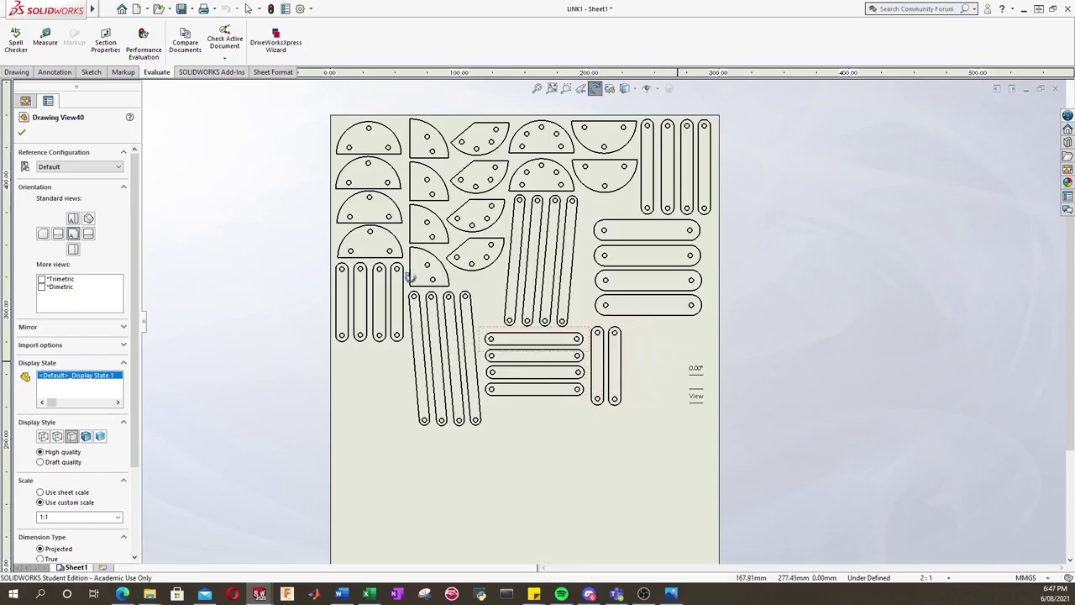
left_click(23, 133)
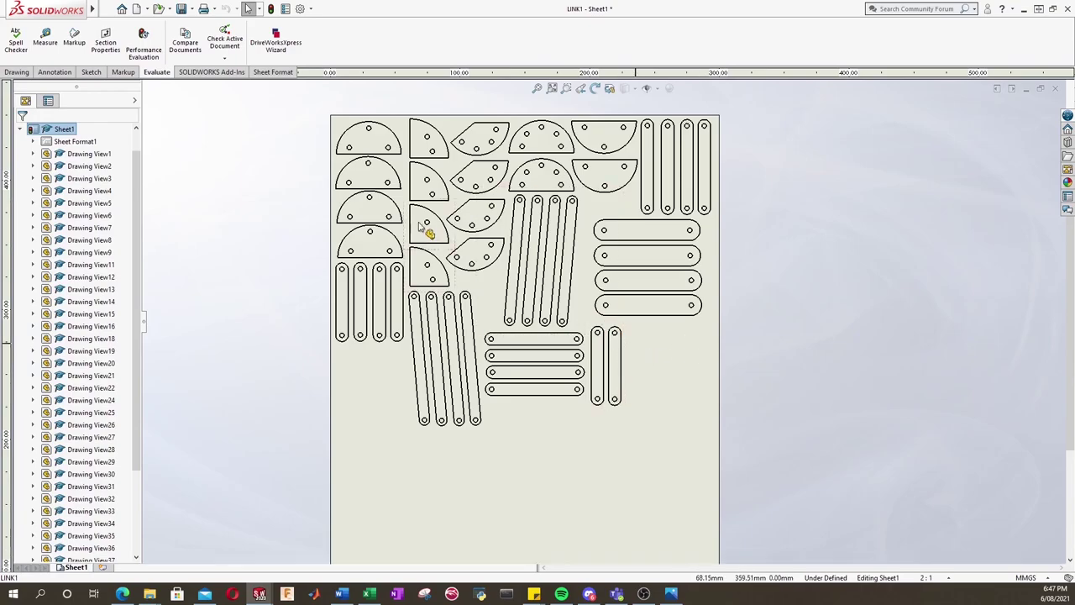
Nudge Drawing View4 slightly lower, then collapse Sheet1 in the FeatureManager tree.
scroll(467, 241, "down", 3)
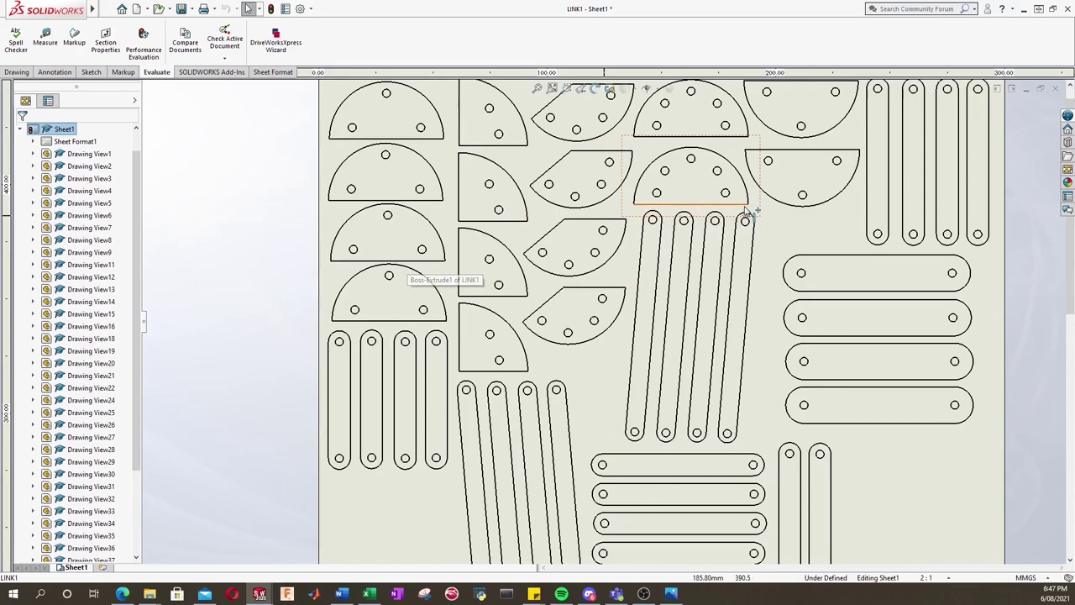
scroll(446, 299, "down", 2)
scroll(446, 298, "up", 3)
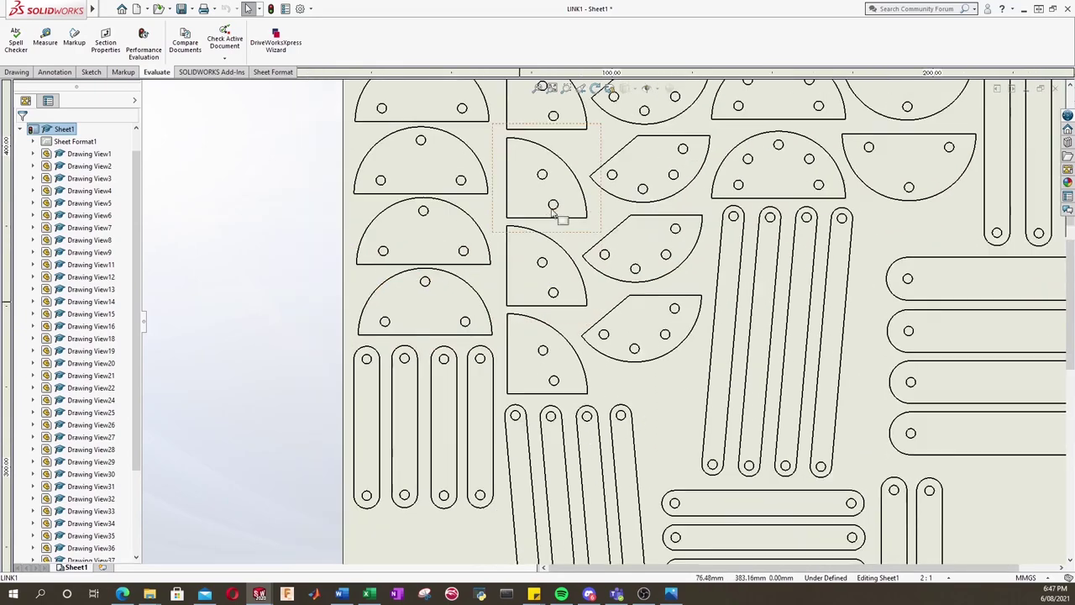
scroll(454, 211, "down", 3)
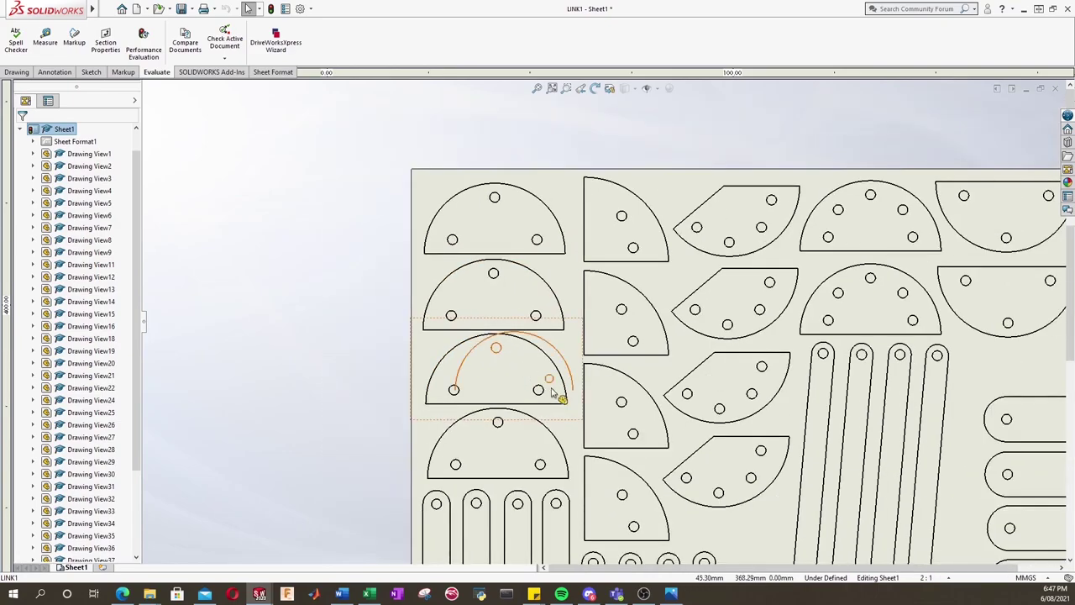
scroll(503, 395, "up", 3)
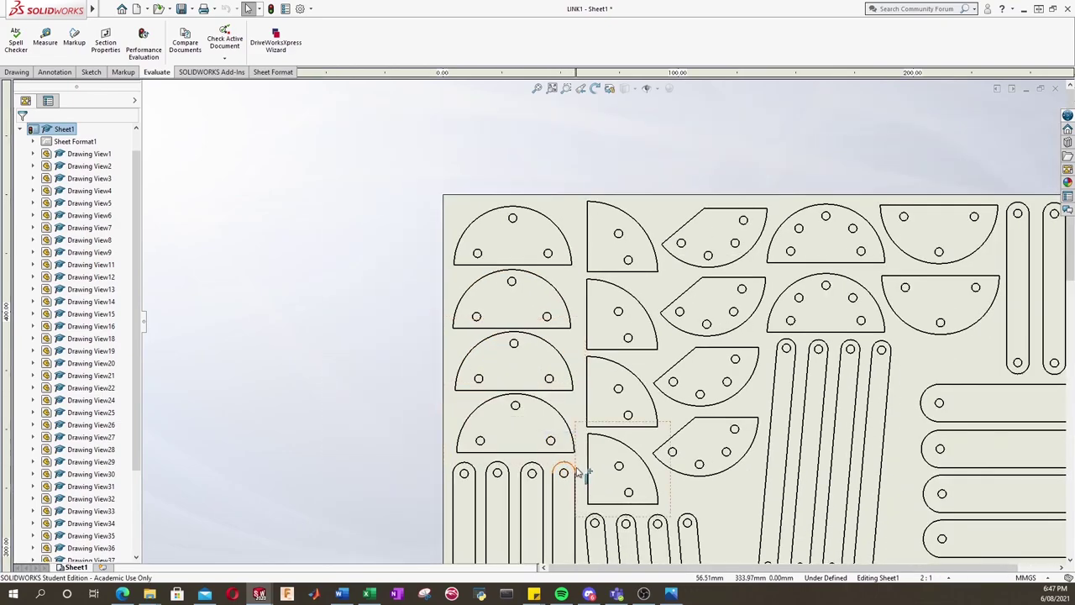
left_click_drag(560, 475, 557, 477)
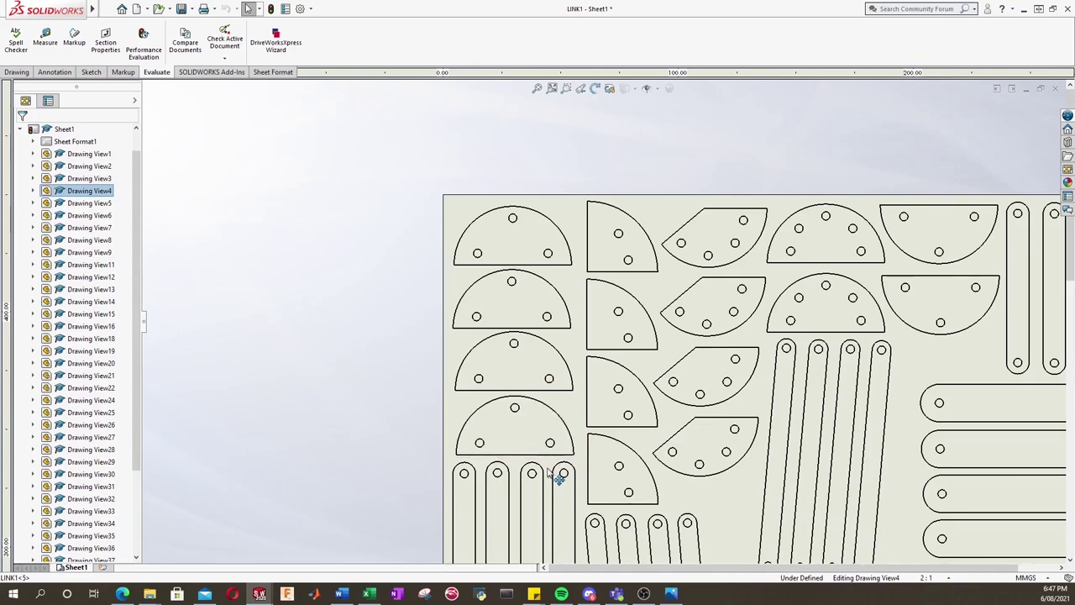
scroll(588, 353, "down", 5)
scroll(844, 448, "up", 2)
left_click(775, 410)
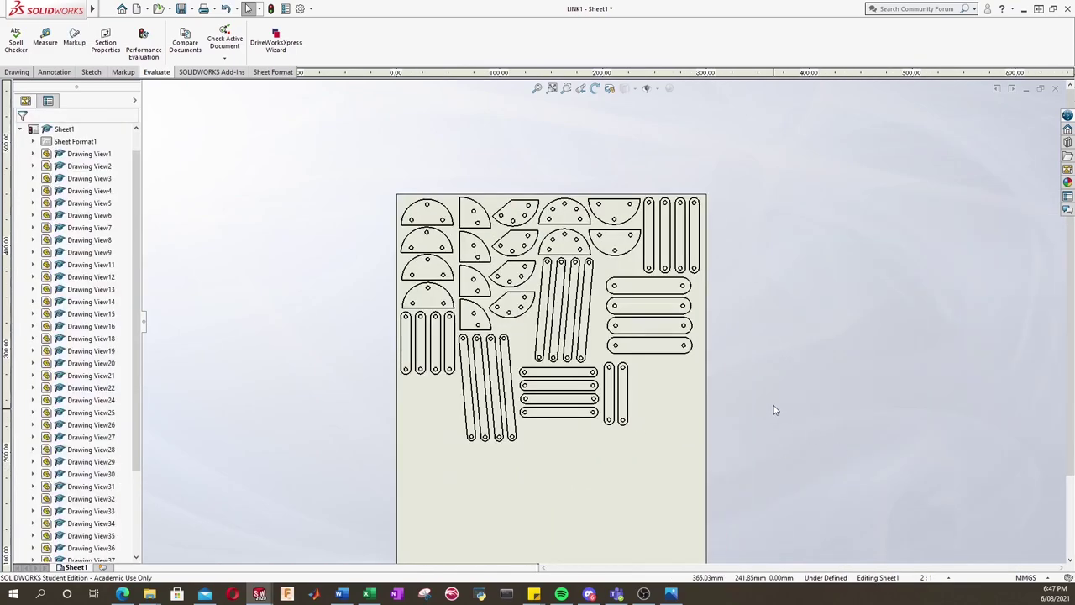
left_click(22, 129)
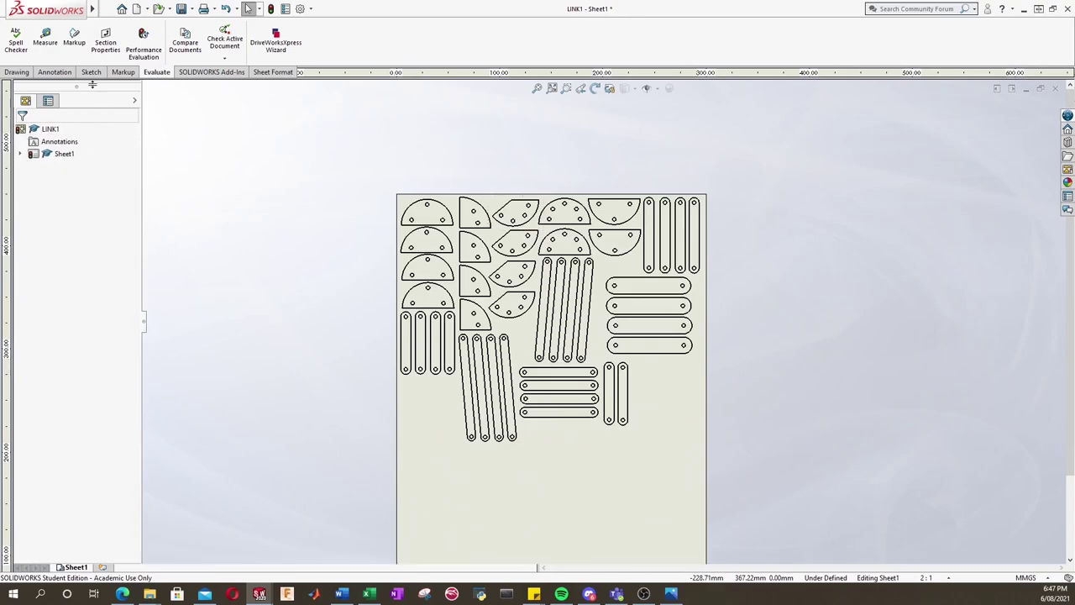
Save all modified documents, updating the views, with the layout drawing named 'Drawing'.
left_click(108, 8)
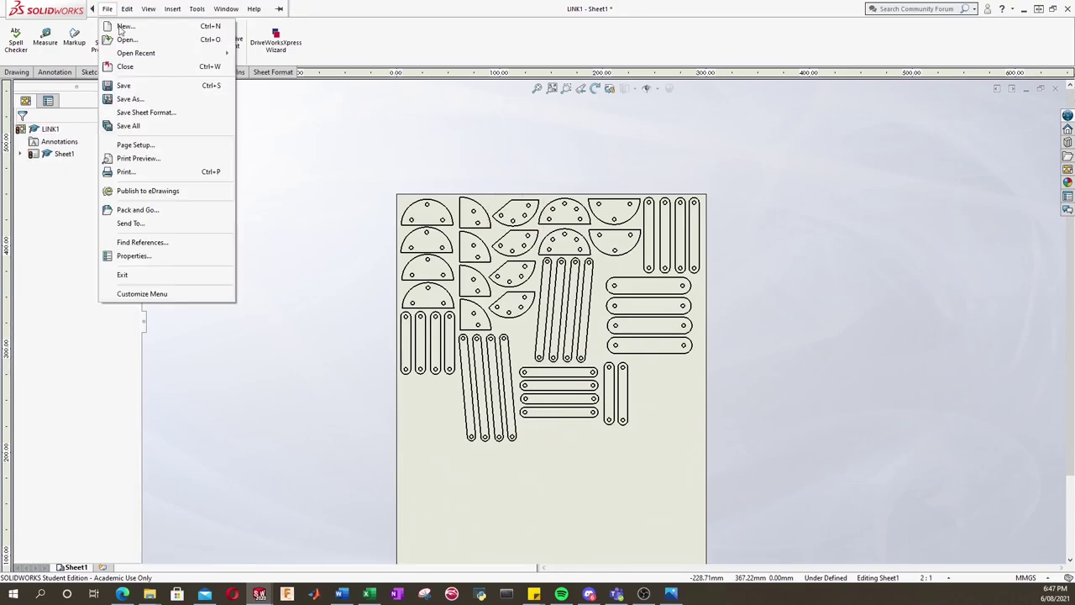
left_click(128, 87)
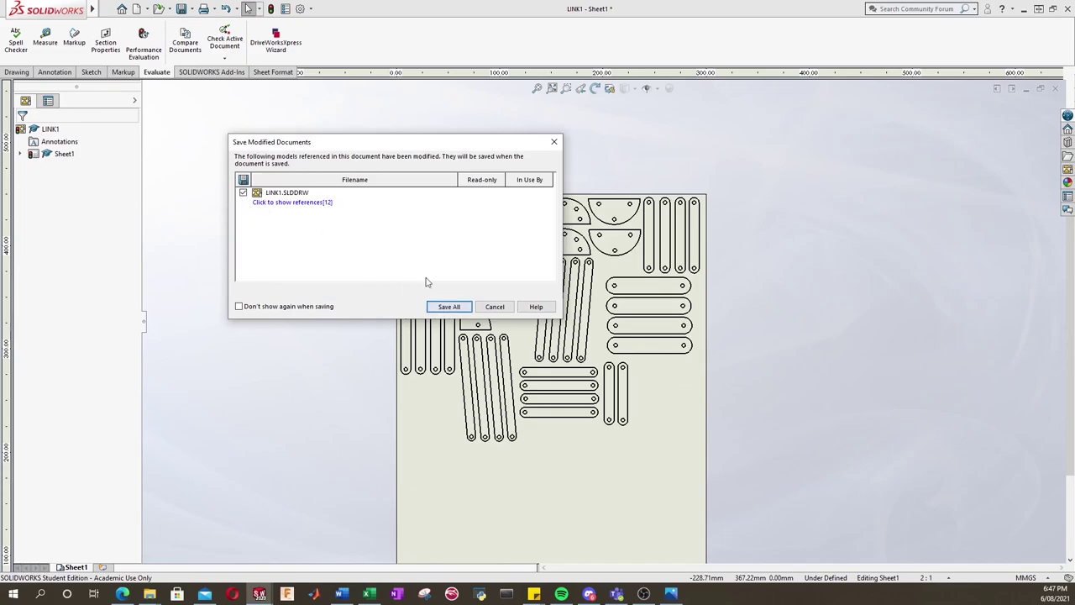
left_click(452, 307)
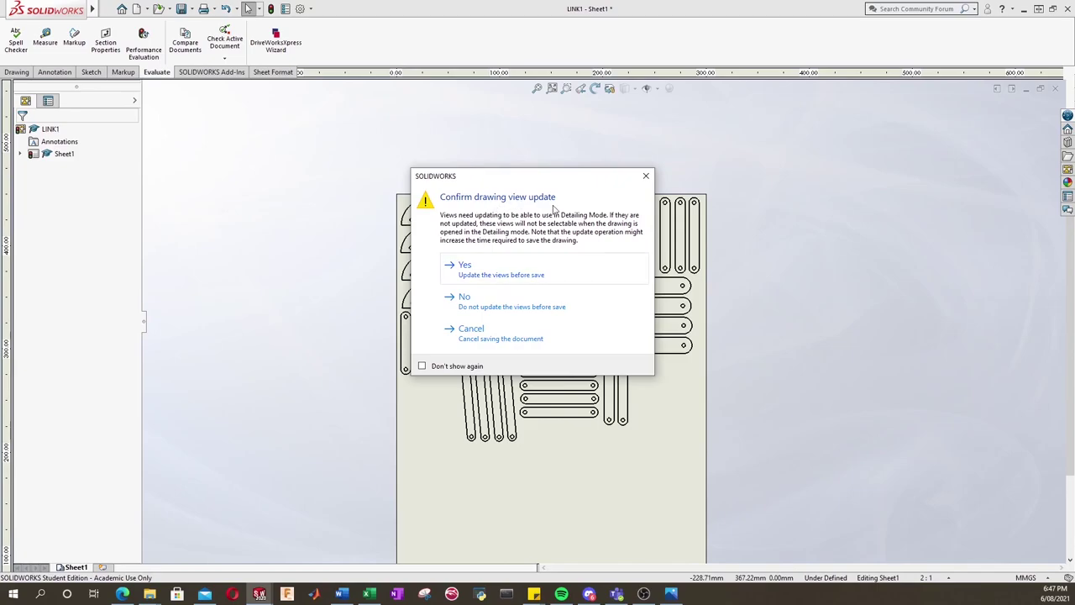
left_click(476, 274)
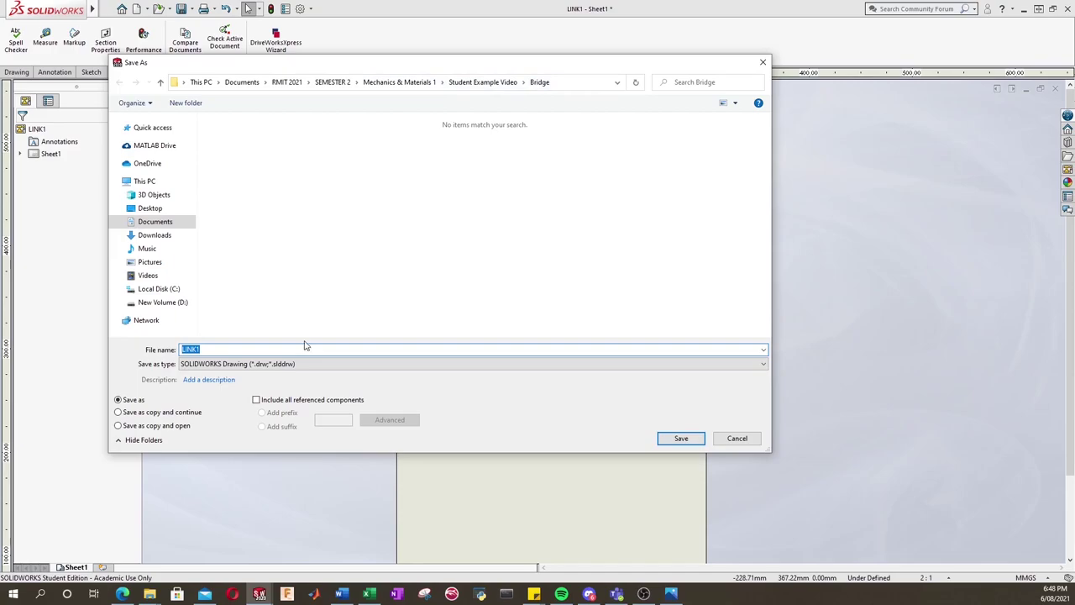
key("BackSpace")
key("BackSpace")
key("BackSpace")
key("BackSpace")
type("Drawing")
left_click(682, 437)
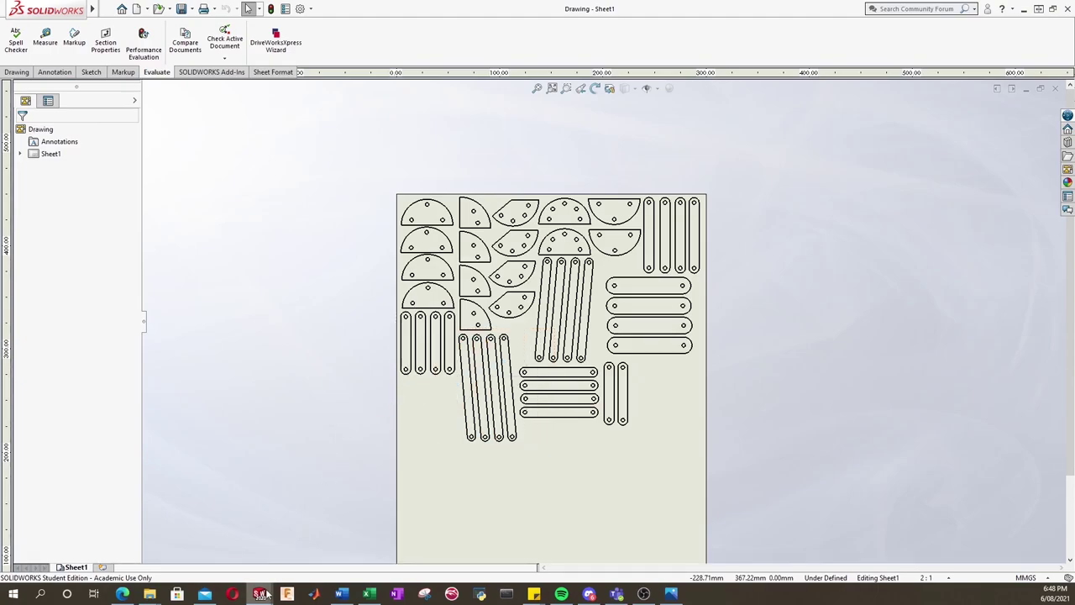
Switch to the Truss Bridge assembly and expand its Equations folder to show tension=8 and comp=9.6.
mouse_move(266, 593)
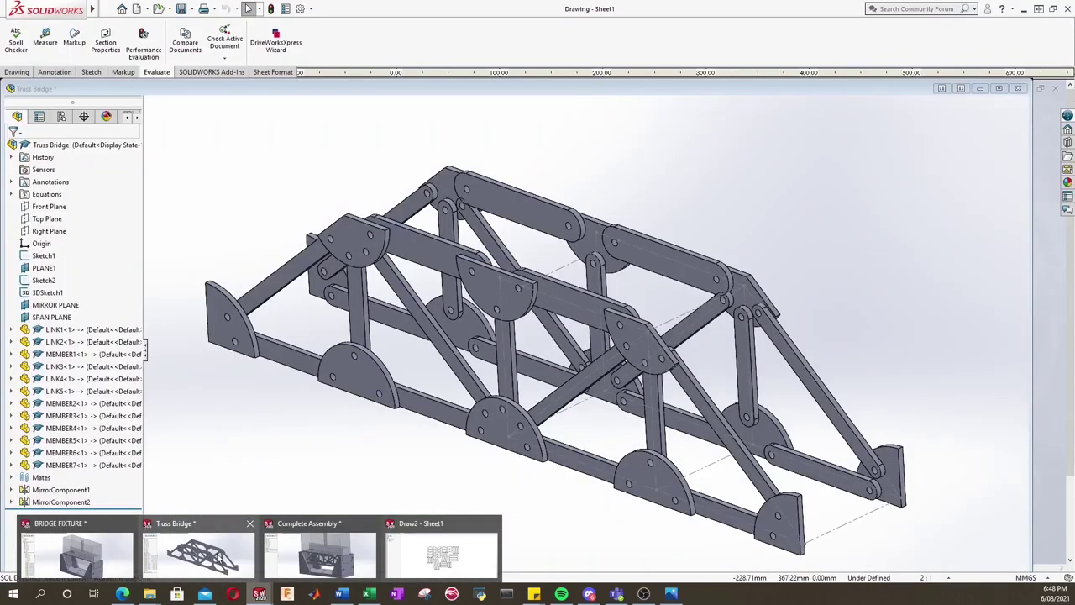
left_click(218, 559)
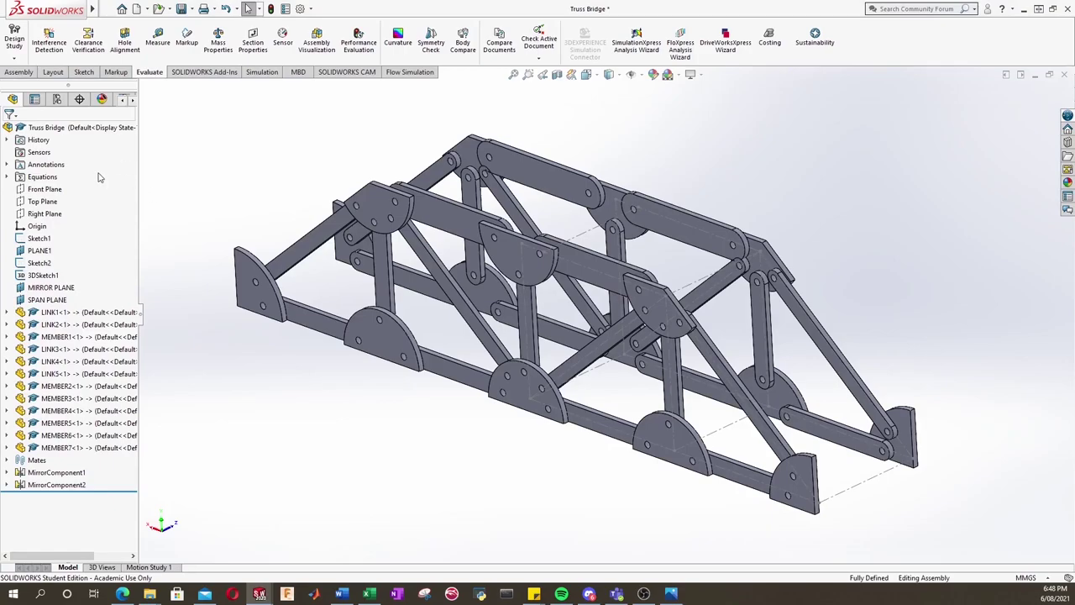
left_click(8, 177)
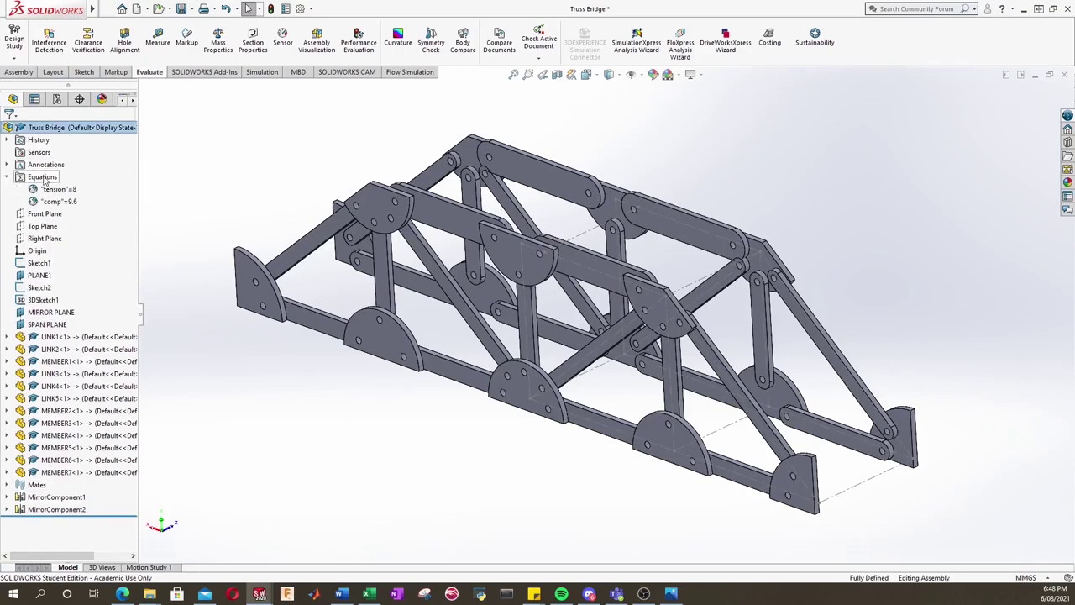
Change the equations to tension = 7 and comp = tension × 2, then rebuild the bridge.
right_click(58, 179)
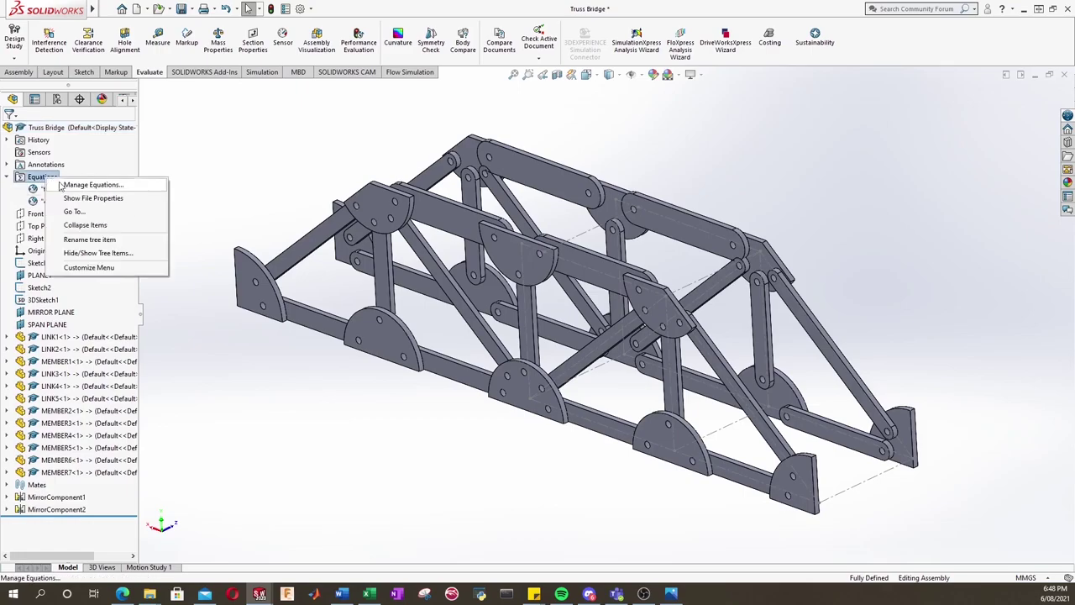
left_click(91, 186)
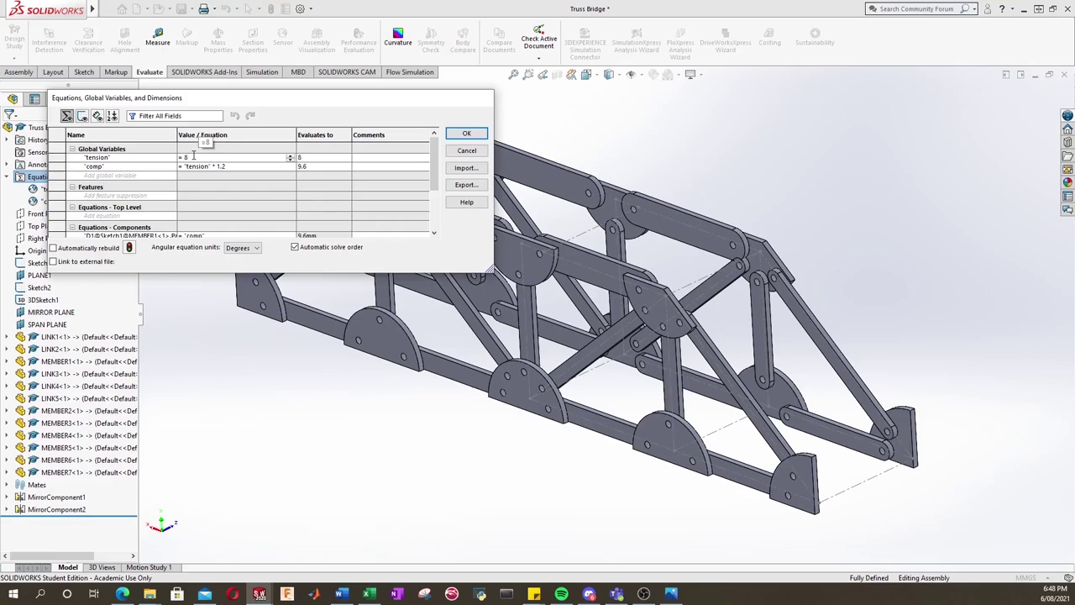
key("BackSpace")
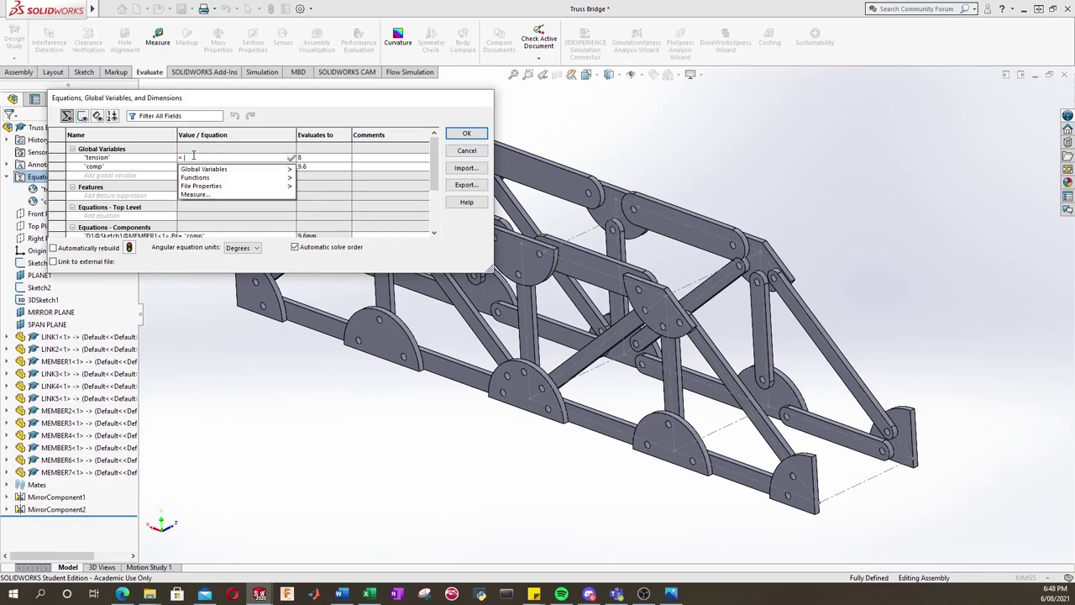
type("7")
left_click(222, 220)
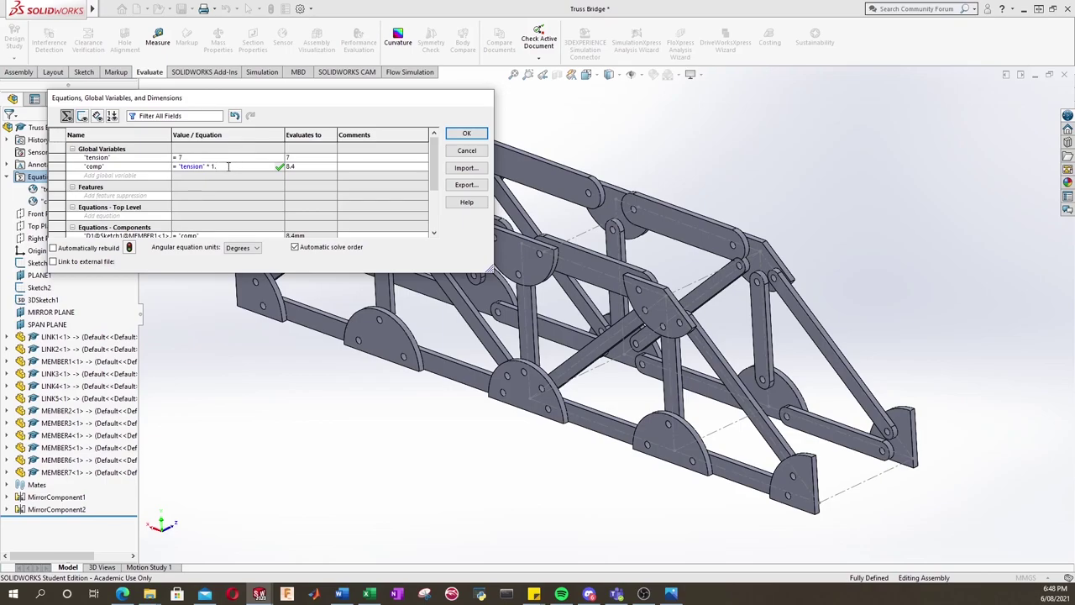
key("BackSpace")
key("BackSpace")
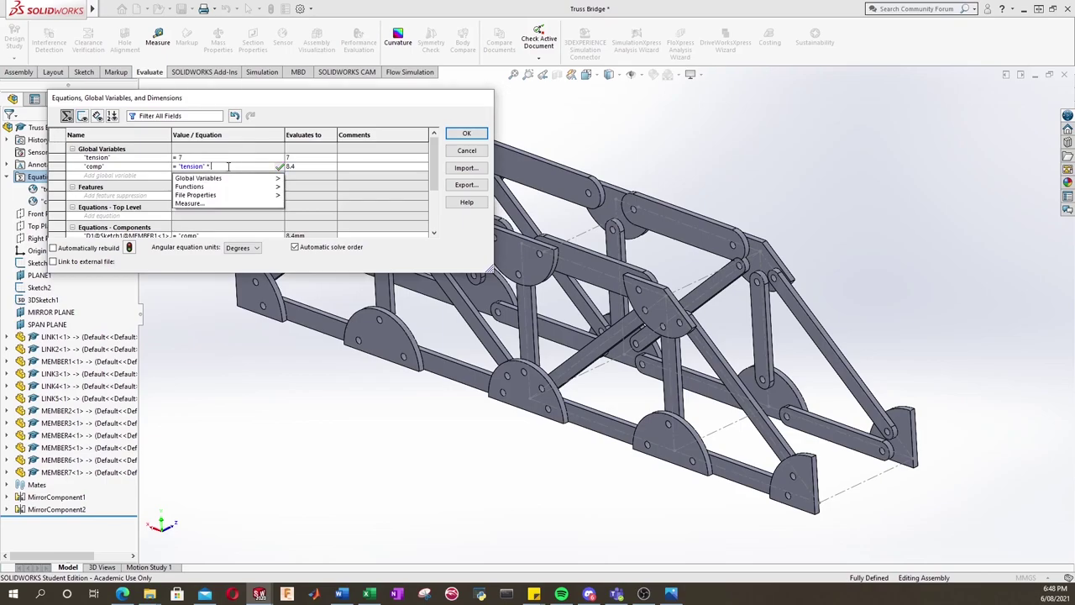
type("3")
key("BackSpace")
type("2")
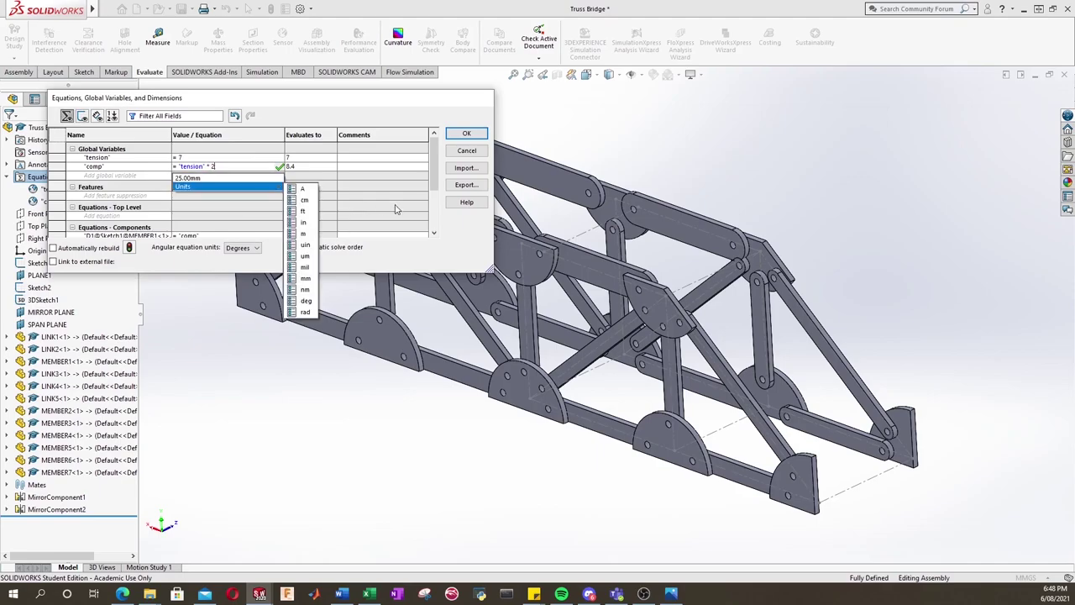
left_click(468, 135)
left_click(468, 135)
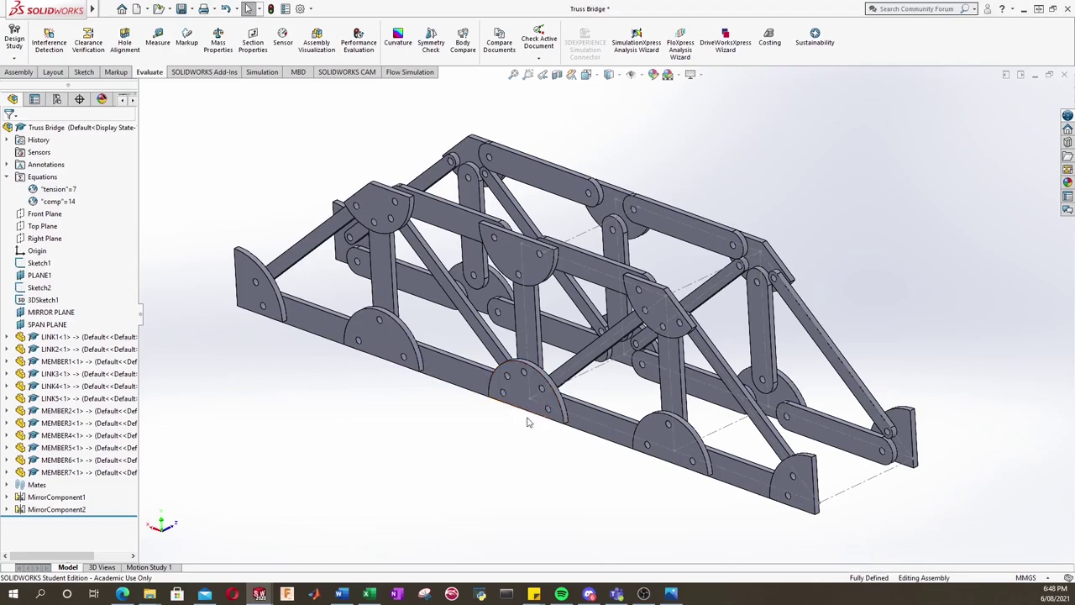
key("ctrl+1")
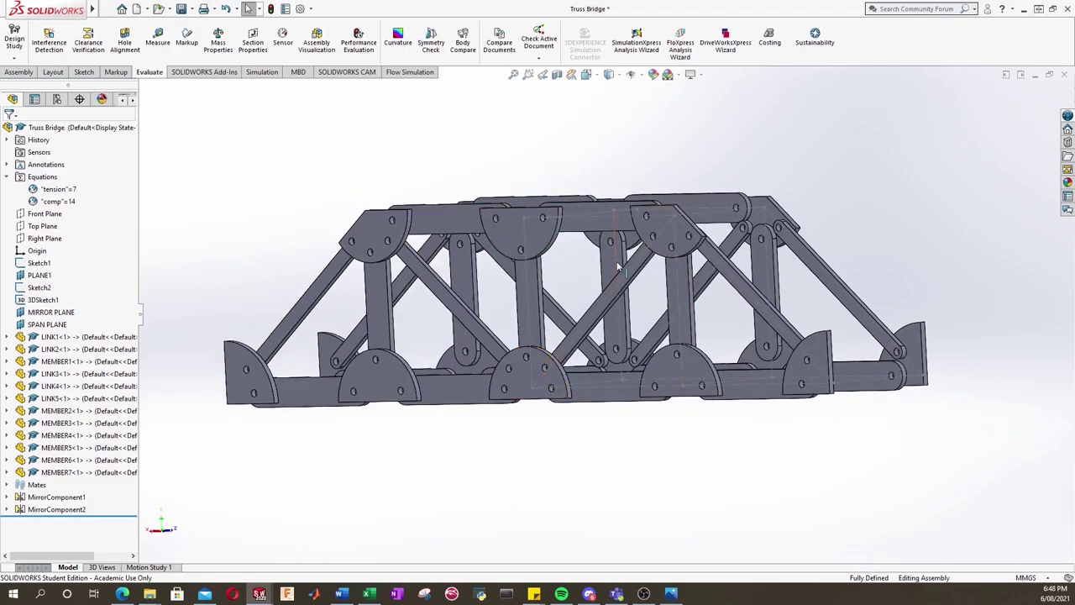
key("ctrl+7")
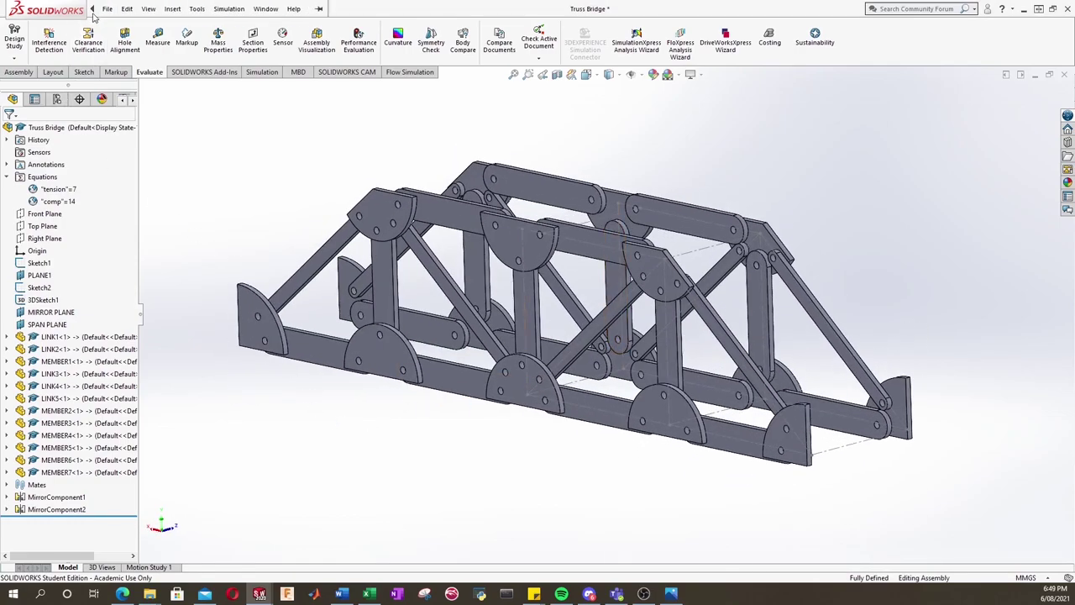
Save the Truss Bridge assembly along with all its modified MEMBER parts.
left_click(114, 8)
left_click(126, 131)
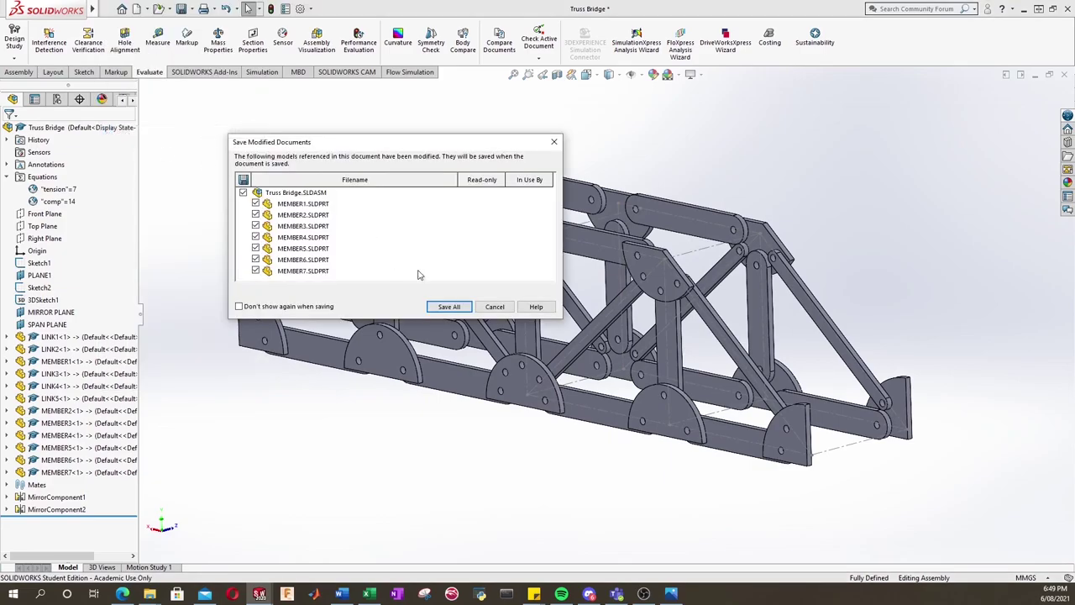
left_click(447, 306)
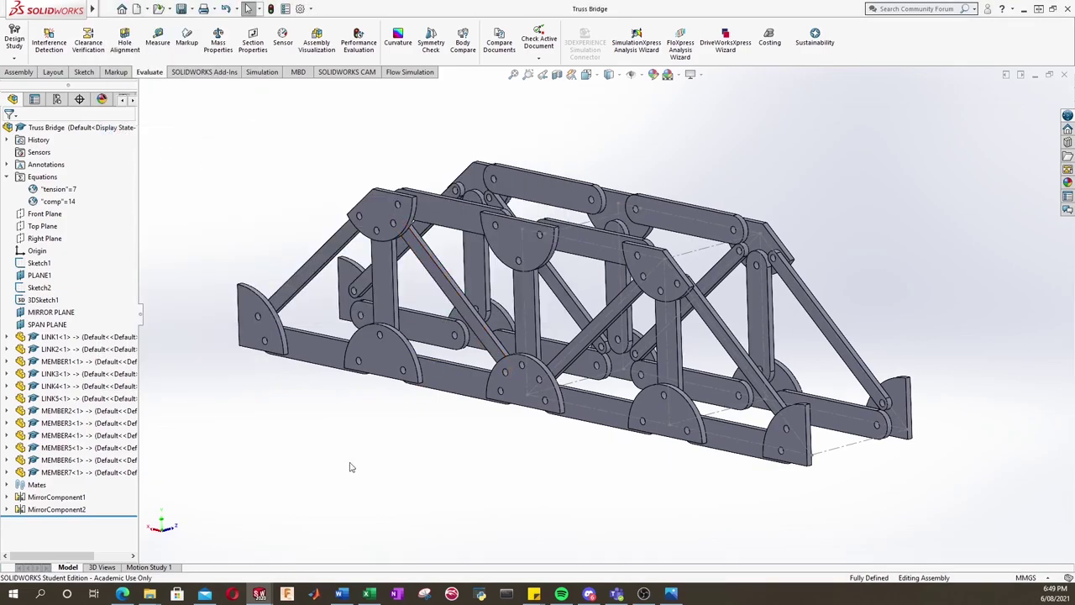
Switch to the Drawing layout and drag the right-hand slot views apart so they no longer overlap.
mouse_move(262, 594)
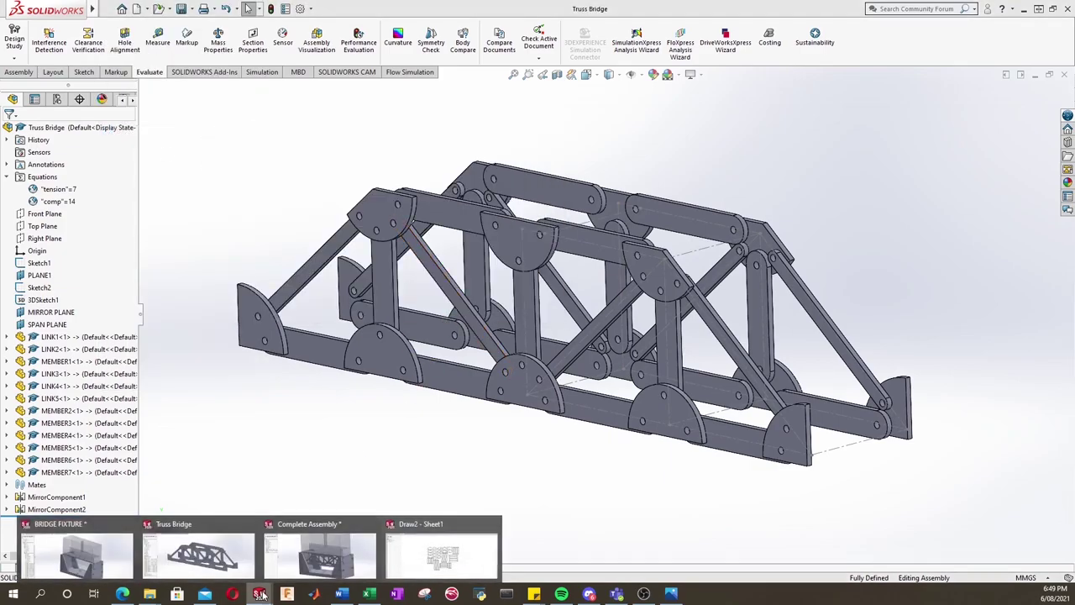
left_click(426, 545)
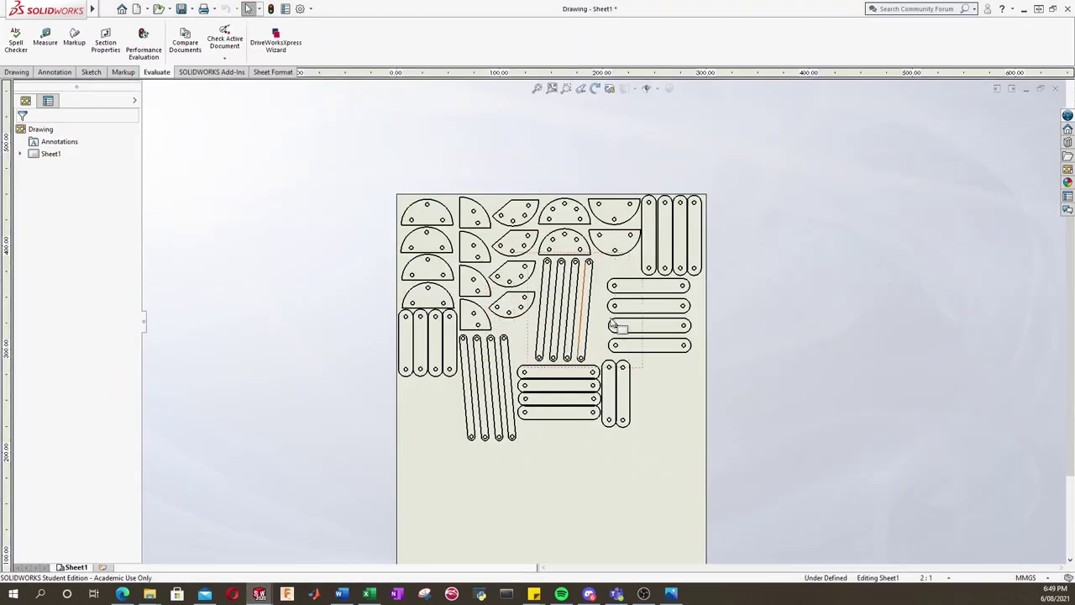
scroll(630, 325, "down", 1)
scroll(580, 441, "down", 1)
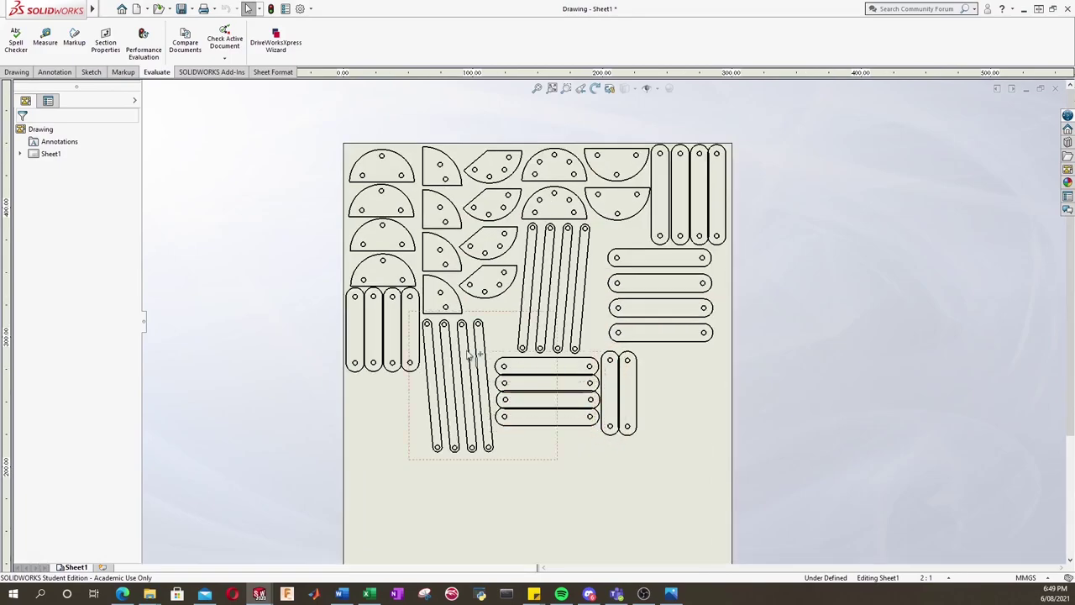
scroll(346, 284, "down", 5)
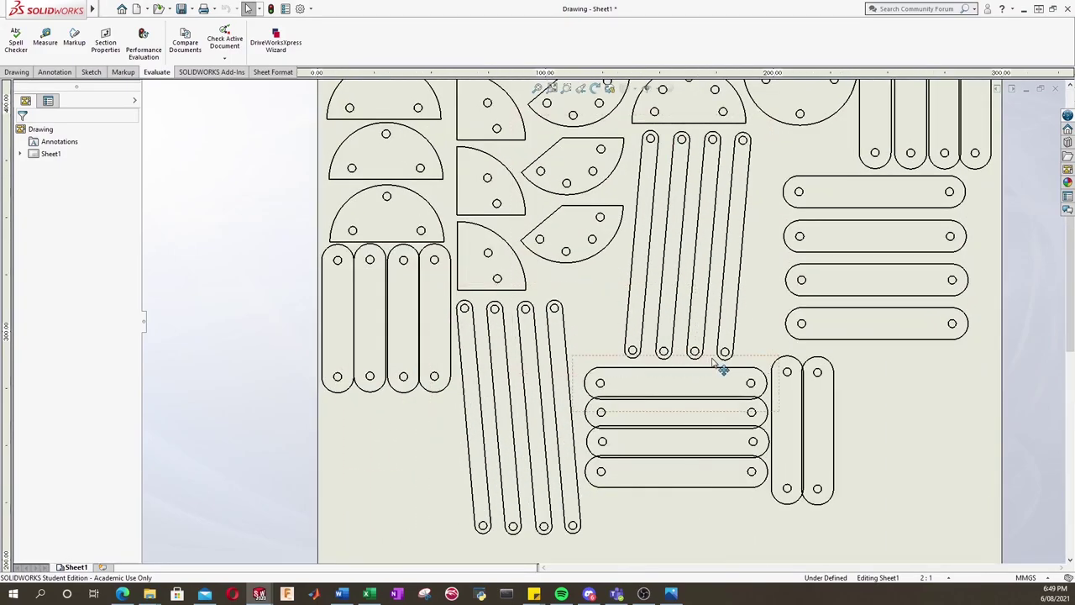
scroll(341, 283, "down", 2)
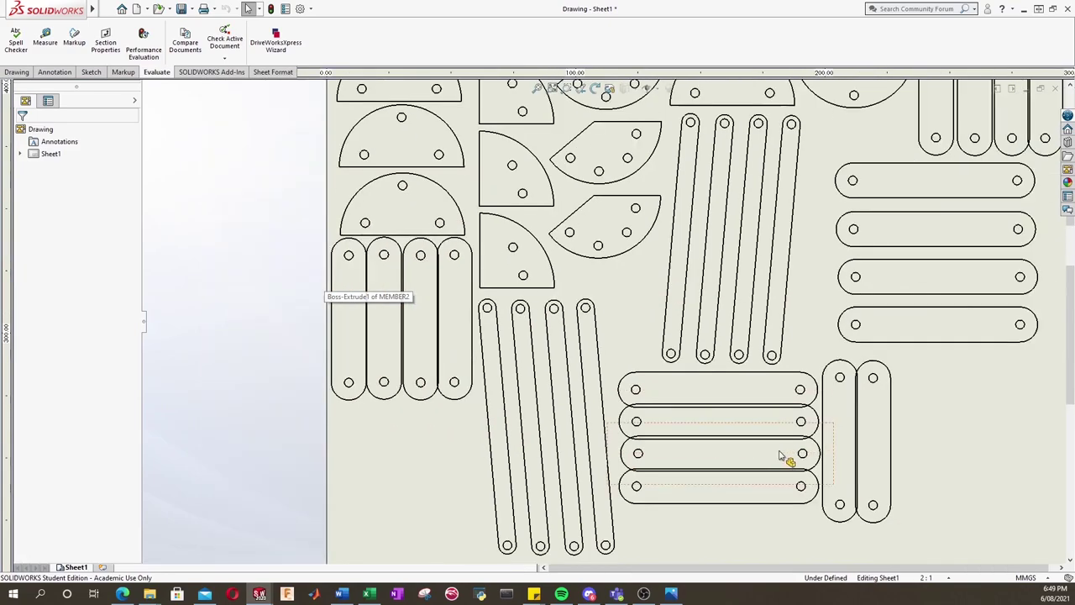
scroll(782, 451, "up", 3)
scroll(737, 424, "down", 1)
scroll(898, 457, "up", 1)
scroll(672, 344, "down", 1)
scroll(941, 496, "up", 1)
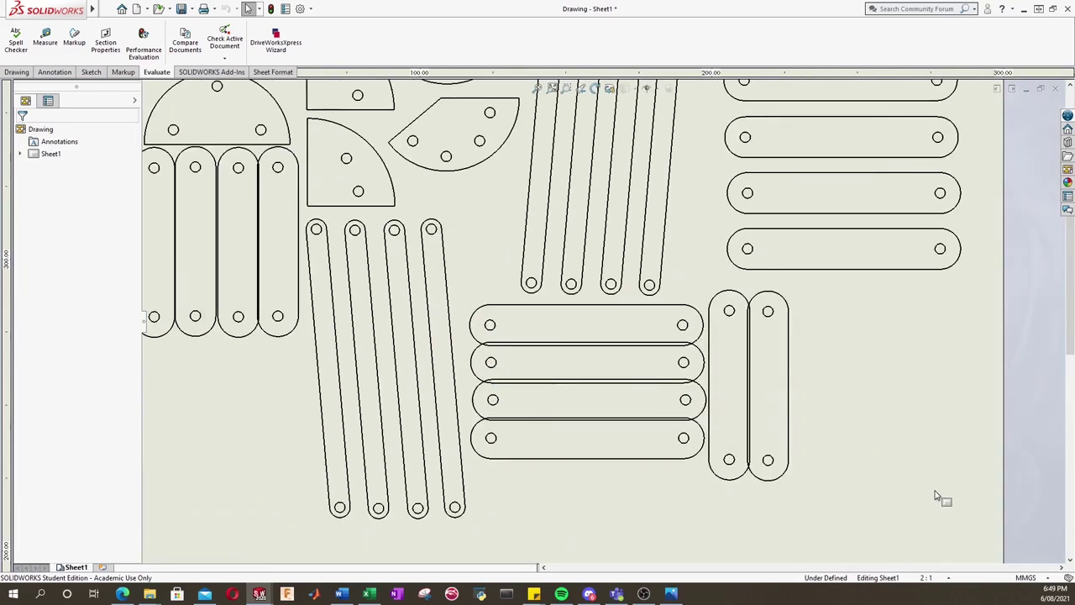
scroll(608, 346, "up", 1)
left_click_drag(610, 436, 622, 504)
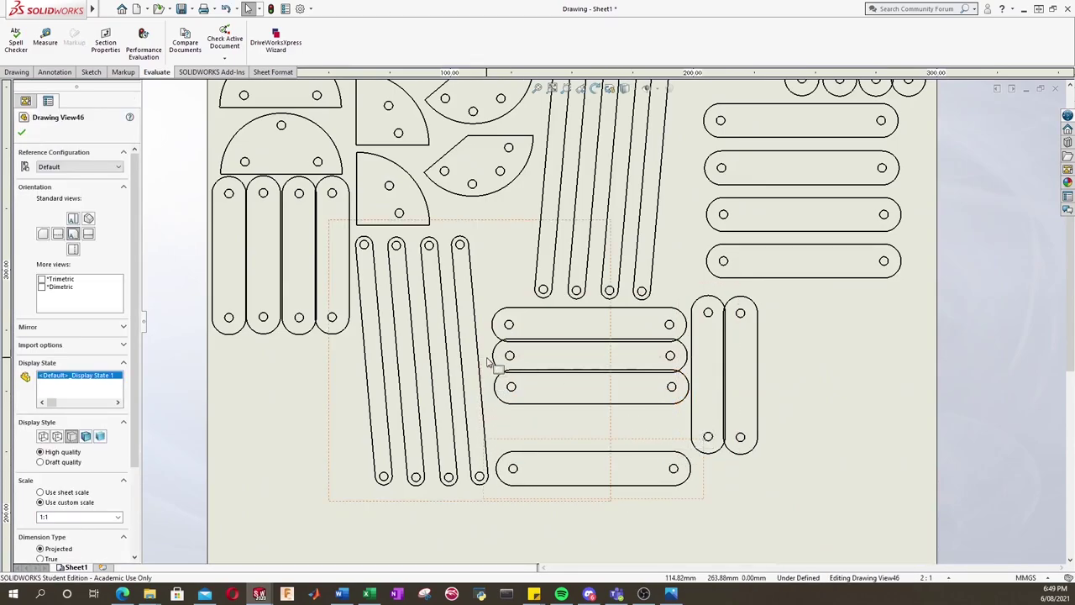
left_click_drag(677, 428, 666, 456)
left_click_drag(770, 372, 850, 375)
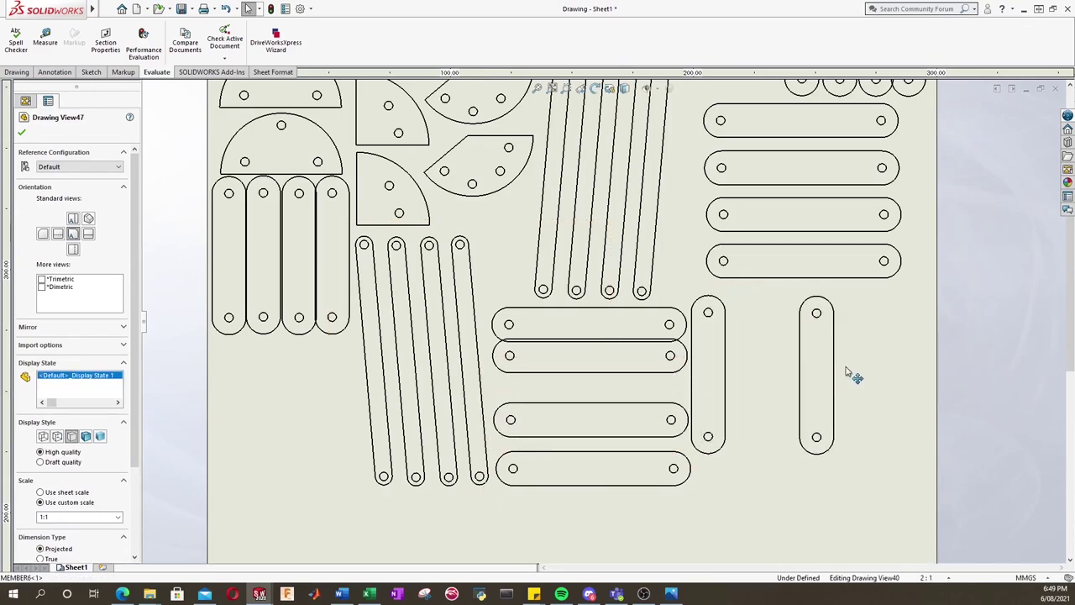
left_click_drag(740, 366, 775, 367)
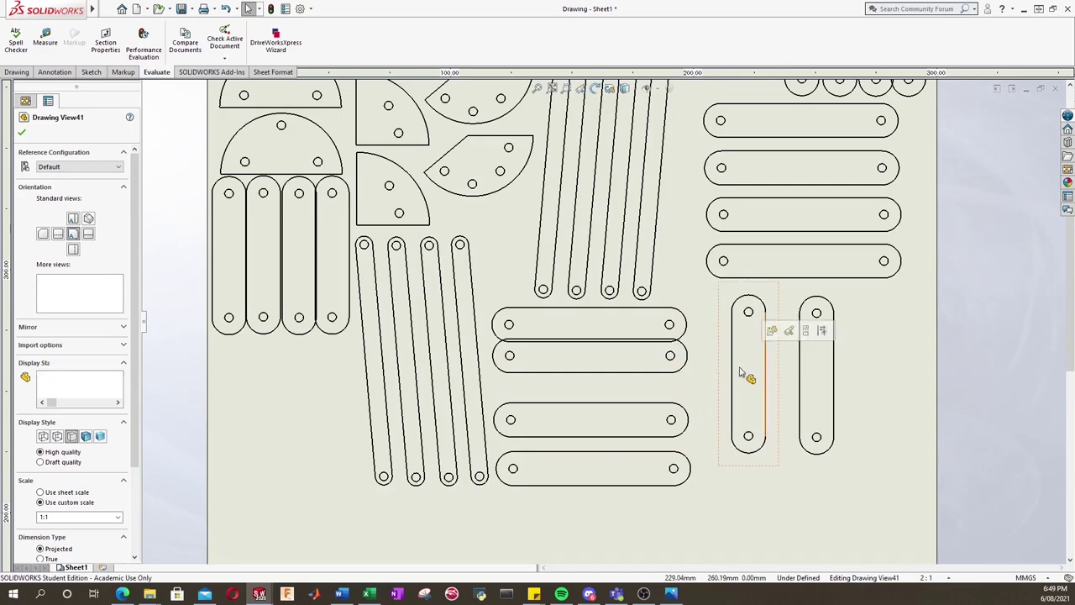
left_click_drag(709, 359, 708, 372)
Rearrange the left group of vertical slot views so they line up without overlapping.
left_click(294, 360)
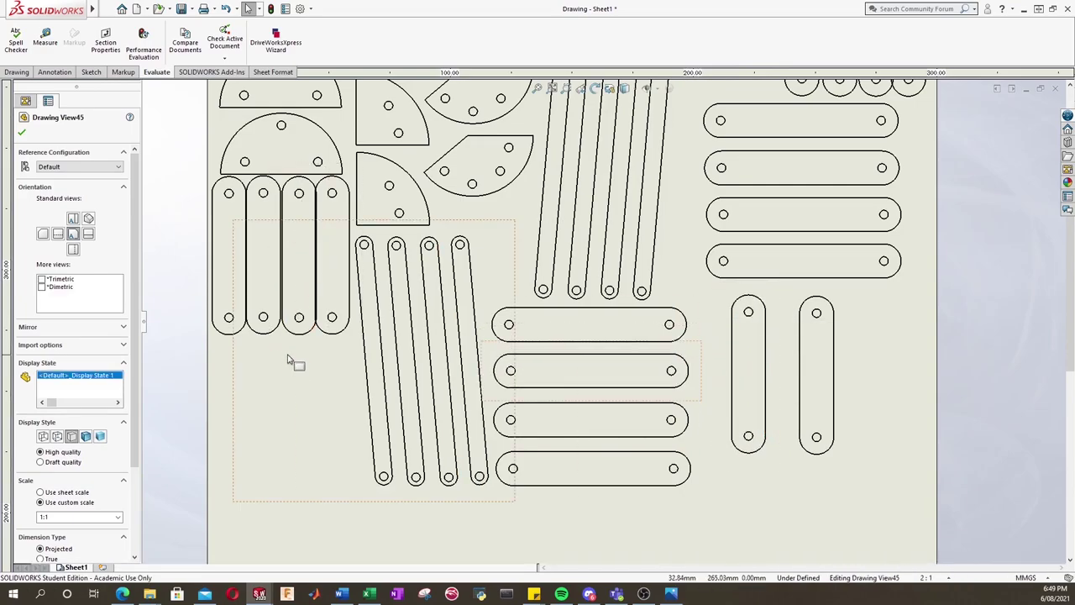
mouse_move(241, 344)
left_mouse_down()
mouse_move(252, 527)
mouse_move(272, 520)
left_mouse_up()
left_click_drag(233, 314, 201, 324)
left_click(268, 258)
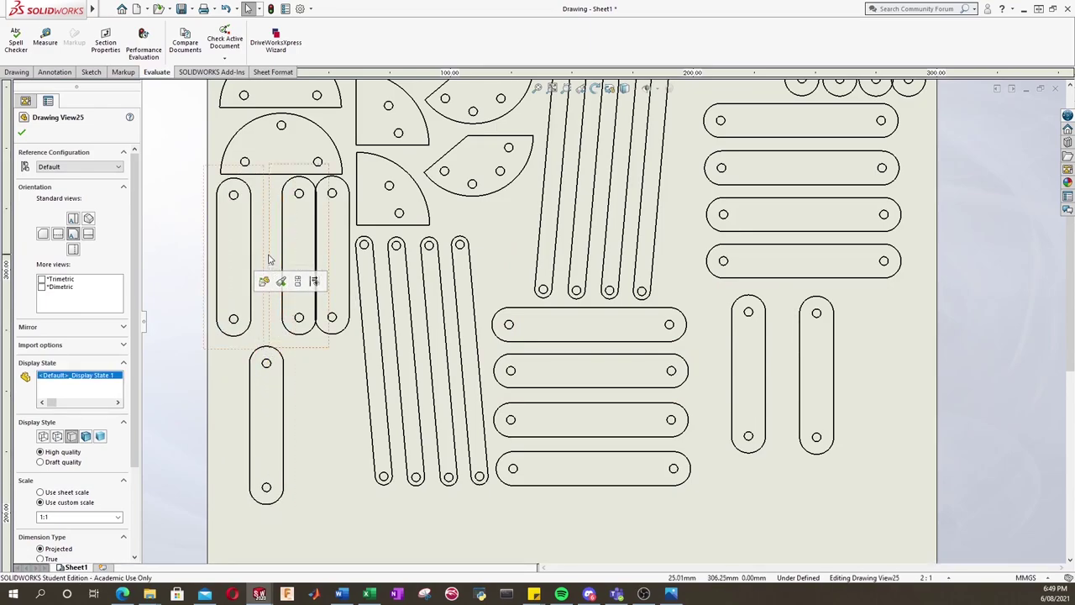
left_click_drag(269, 258, 252, 256)
left_click(281, 378)
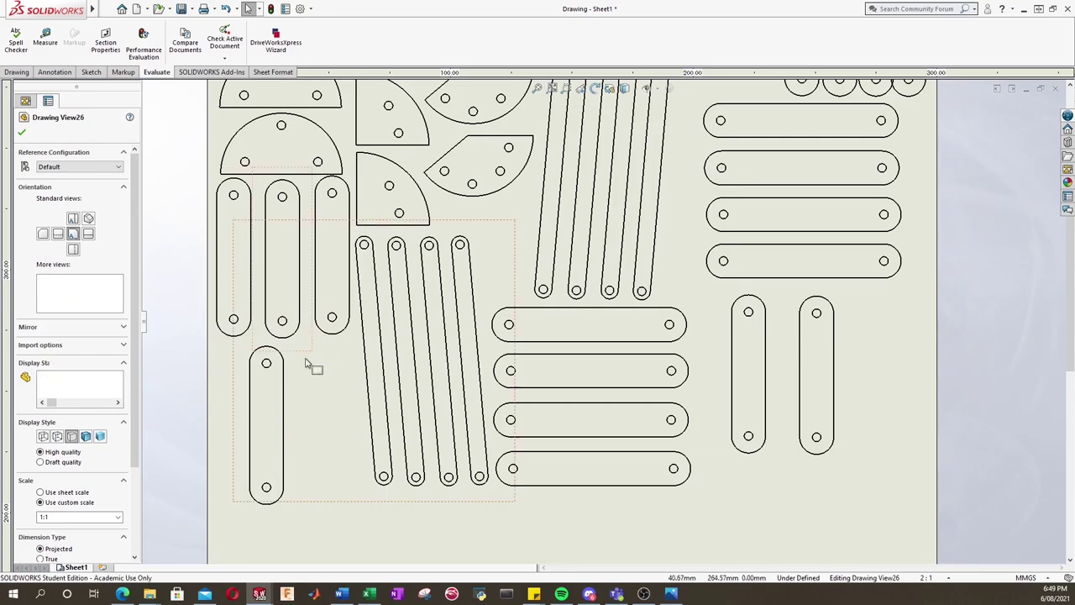
left_click_drag(247, 441, 260, 439)
Nudge the two upper-right vertical slot views into place beside the other slots.
scroll(836, 252, "up", 5)
scroll(763, 197, "down", 5)
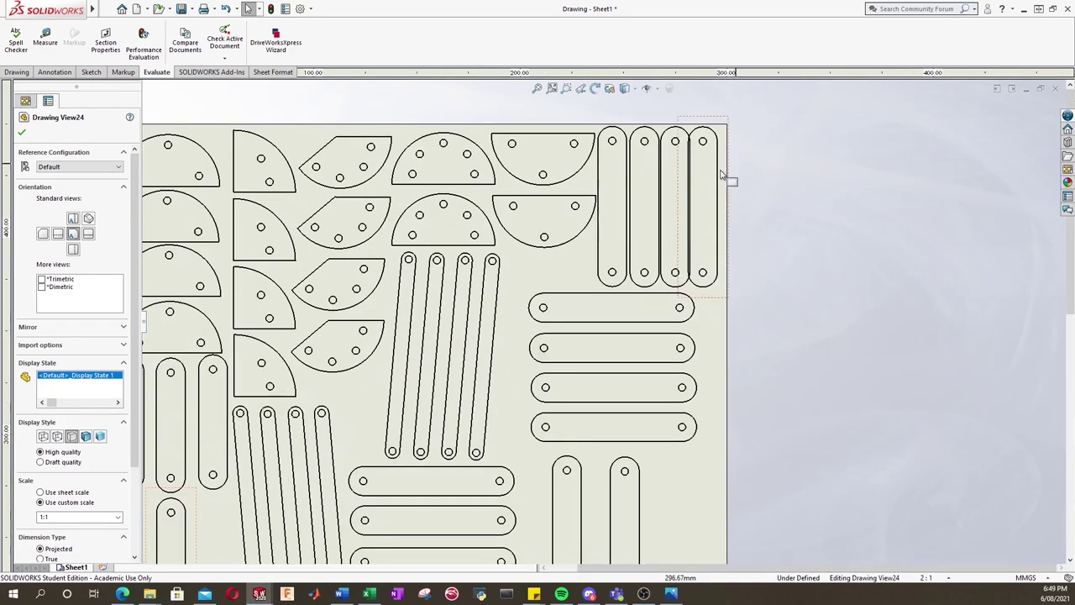
left_click_drag(733, 177, 747, 177)
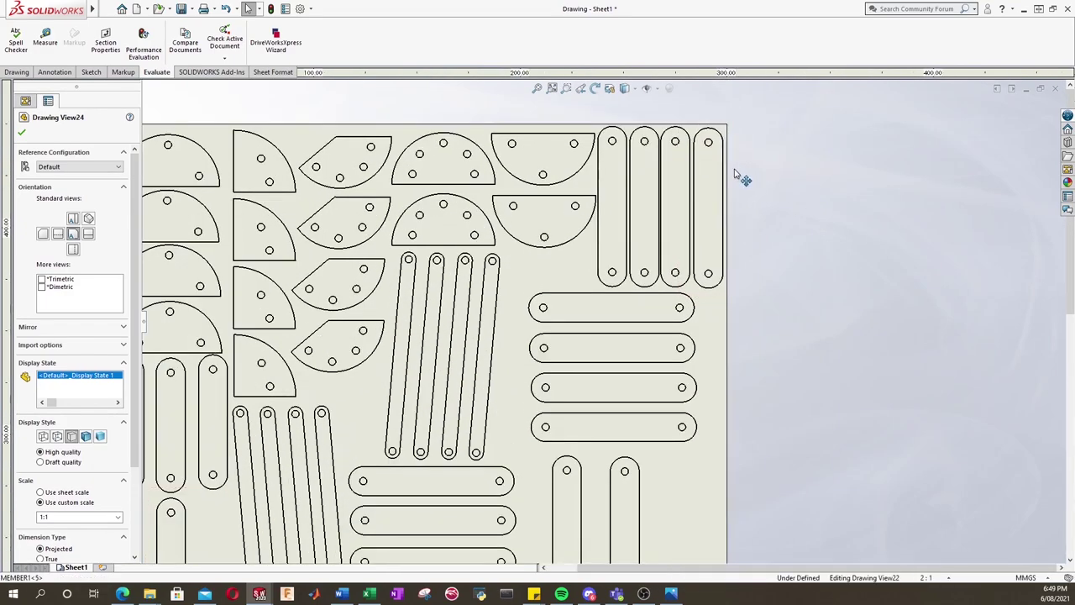
mouse_move(679, 126)
left_mouse_down()
mouse_move(678, 454)
mouse_move(691, 88)
mouse_move(677, 132)
mouse_move(674, 122)
left_mouse_up()
scroll(619, 293, "up", 3)
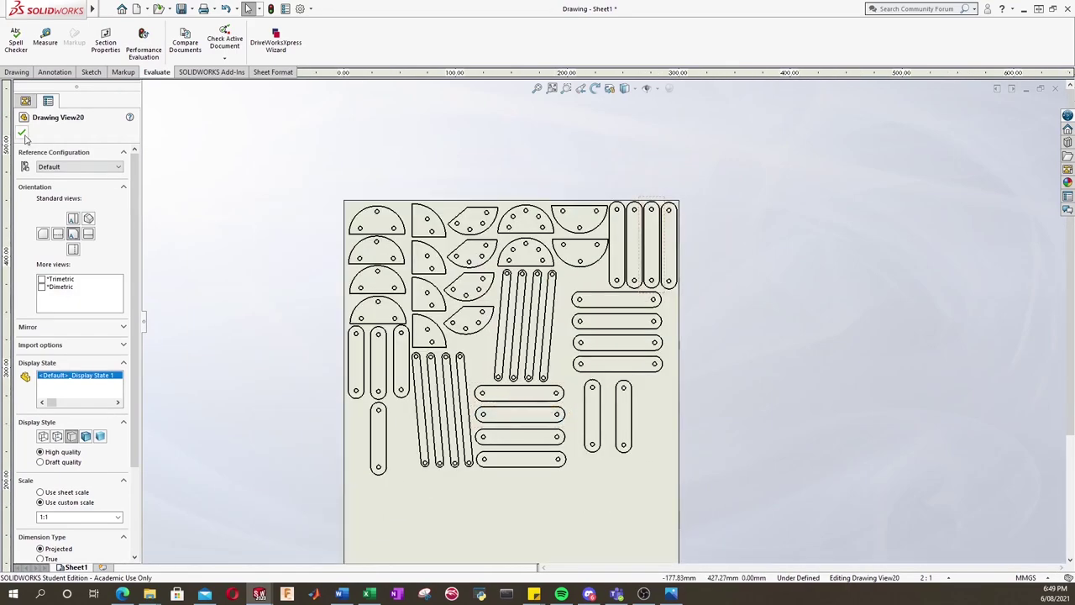
Finish editing the view and save the drawing with its views updated.
left_click(277, 322)
scroll(630, 375, "up", 1)
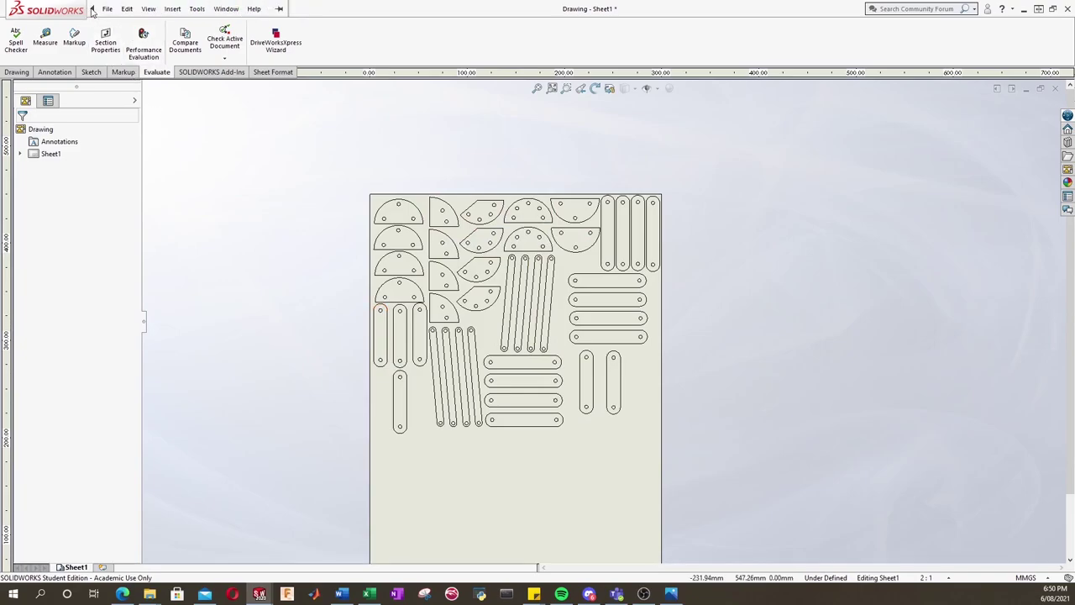
left_click(108, 9)
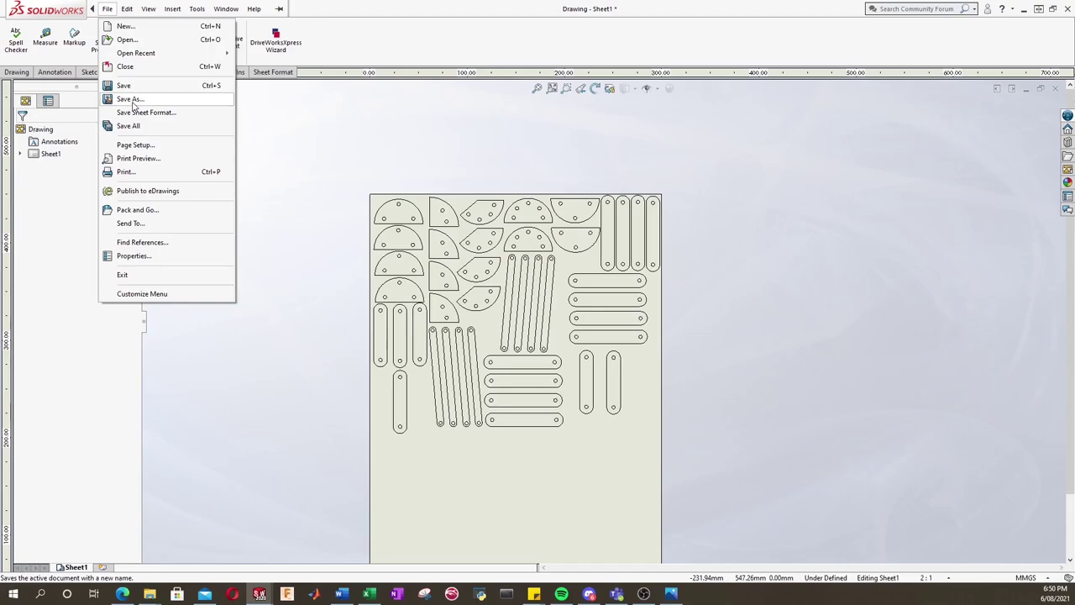
left_click(132, 86)
left_click(502, 271)
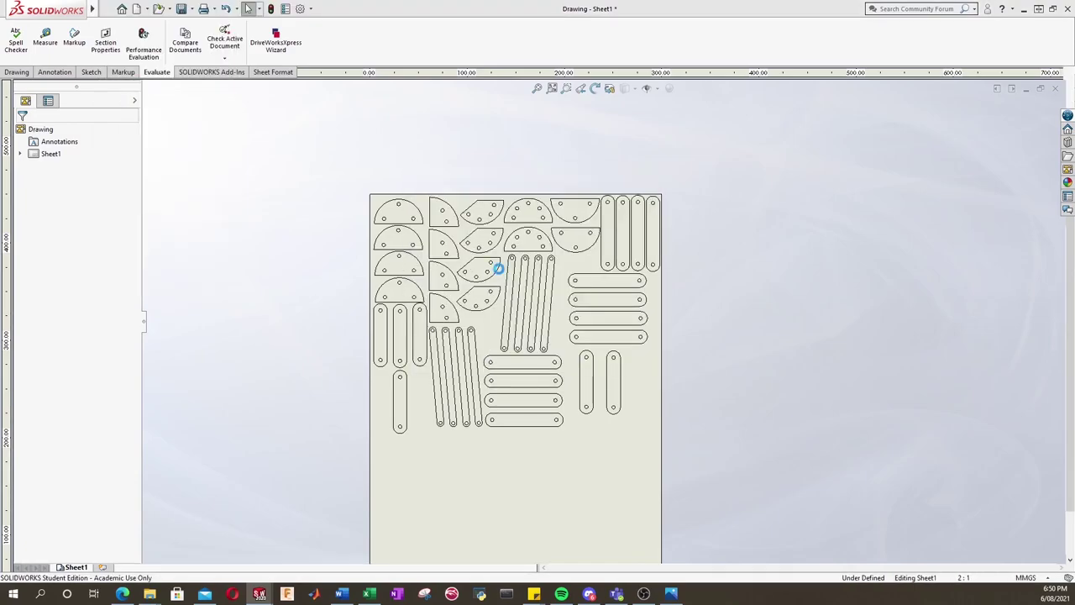
Save a DXF copy named 'Drawing DXF' and accept the scale warning.
left_click(107, 10)
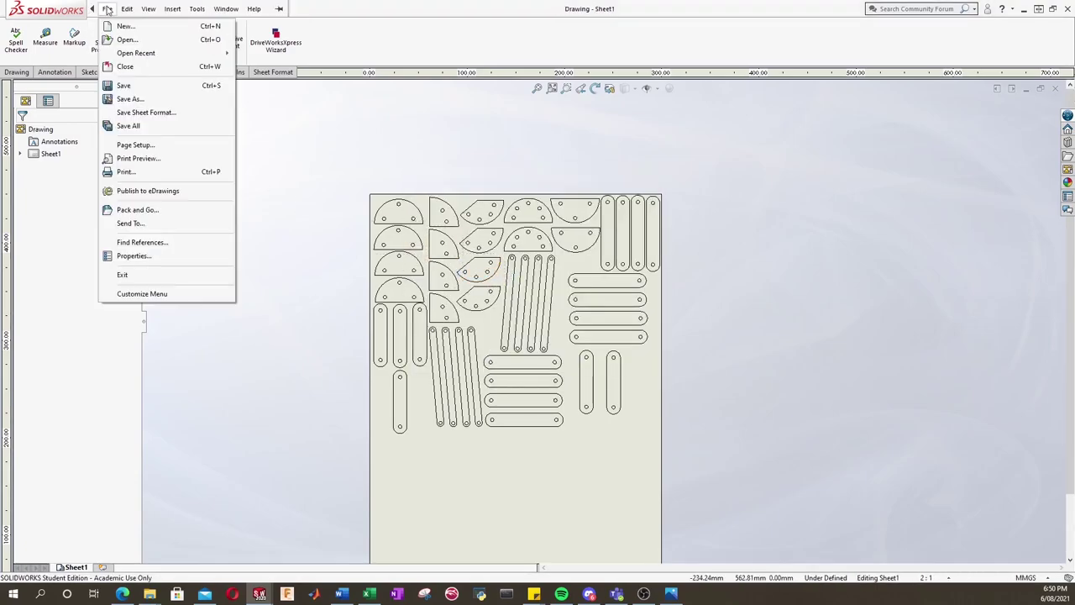
left_click(131, 100)
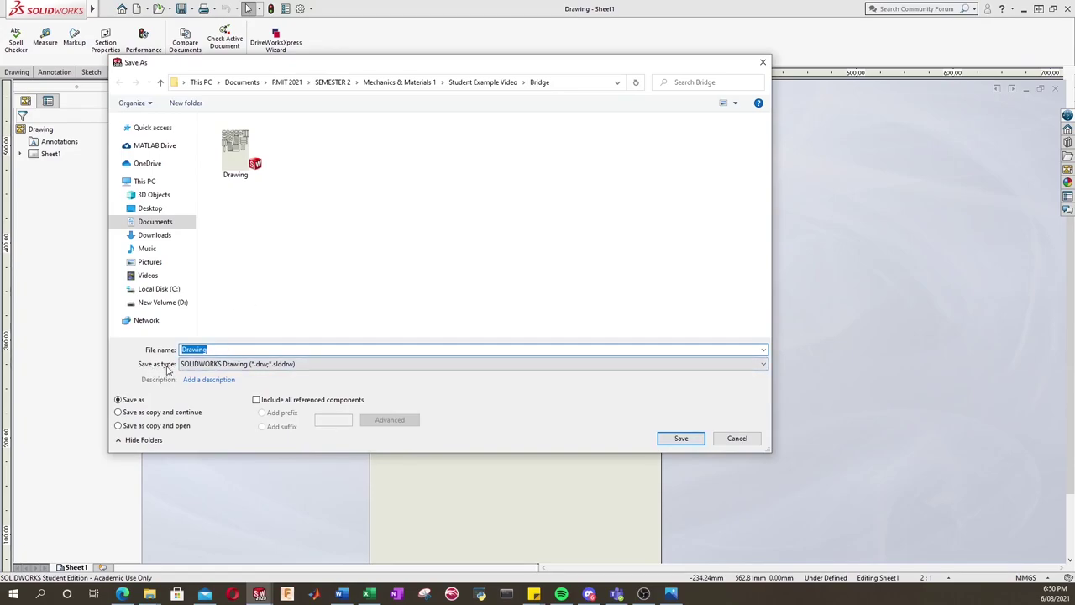
left_click(299, 366)
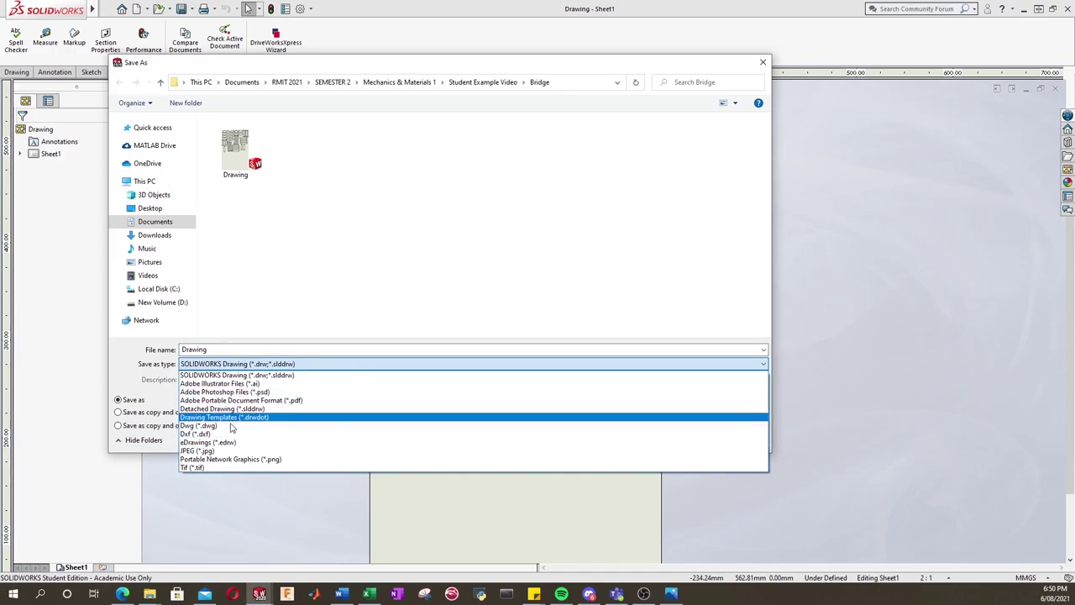
left_click(186, 434)
left_click(218, 380)
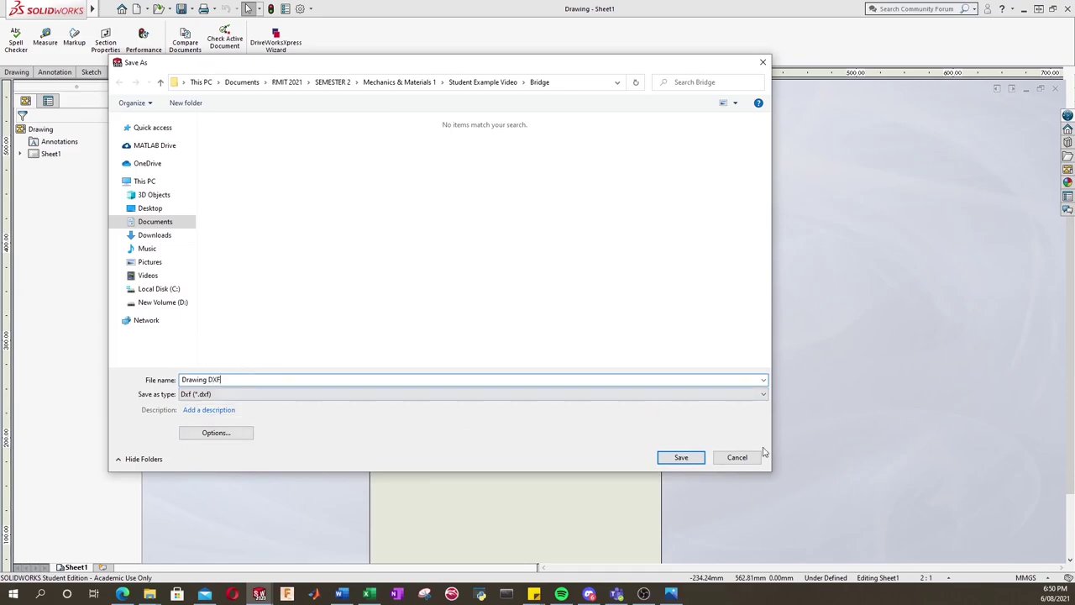
type("DXF")
left_click(682, 459)
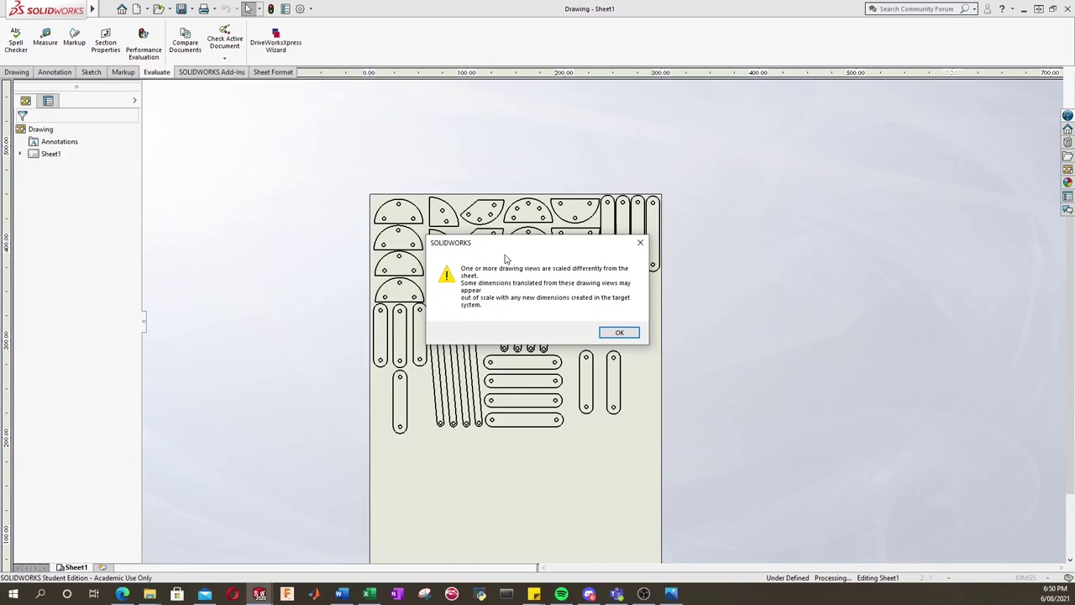
left_click(619, 333)
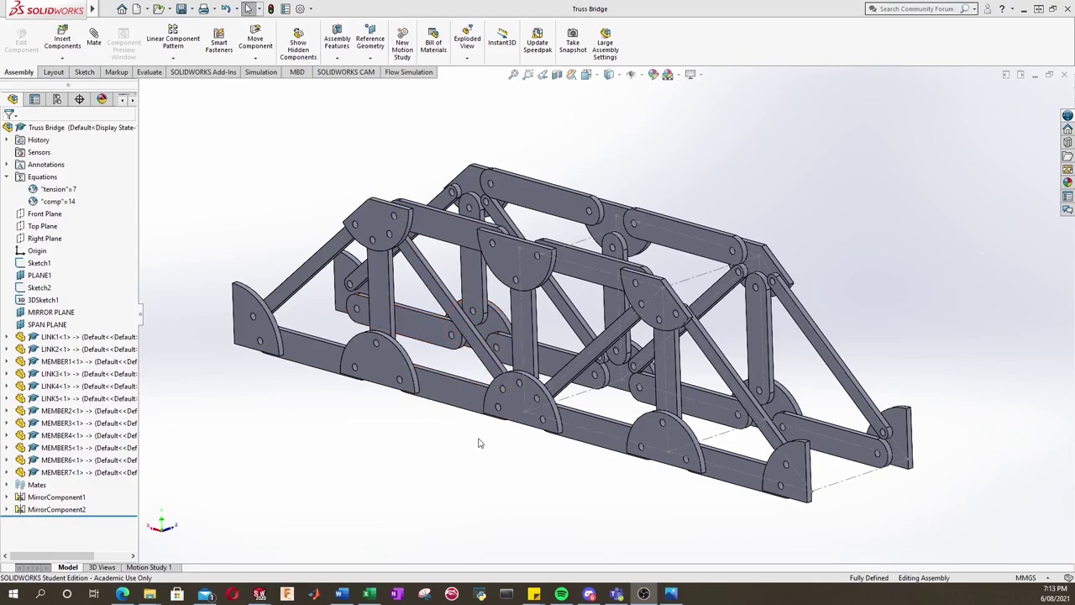
Create new assembly Assem7 and cancel Begin Assembly without inserting any component.
left_click(106, 9)
left_click(125, 26)
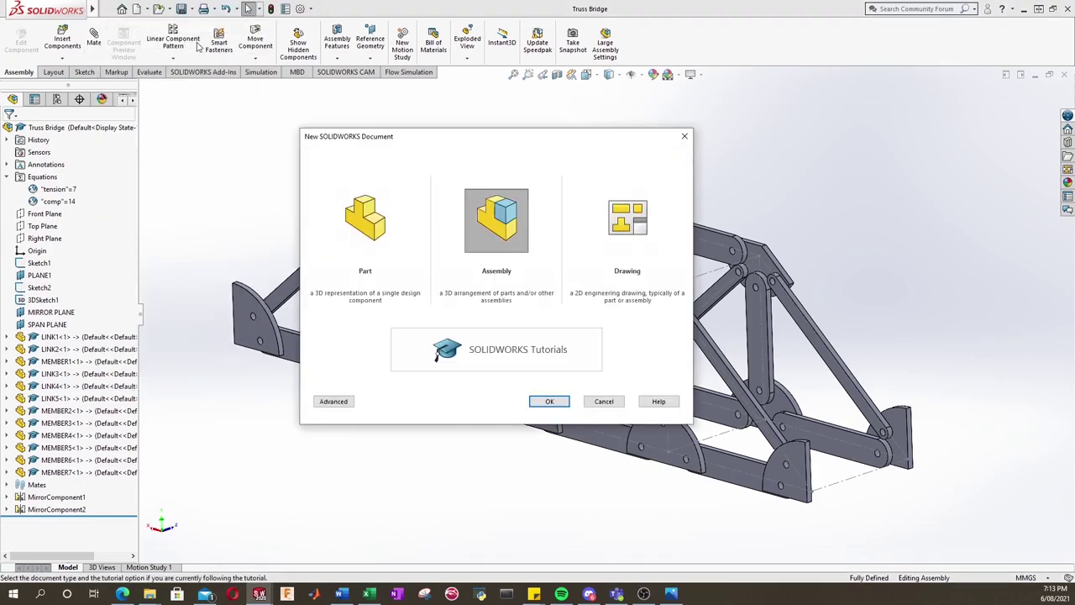
left_click(551, 403)
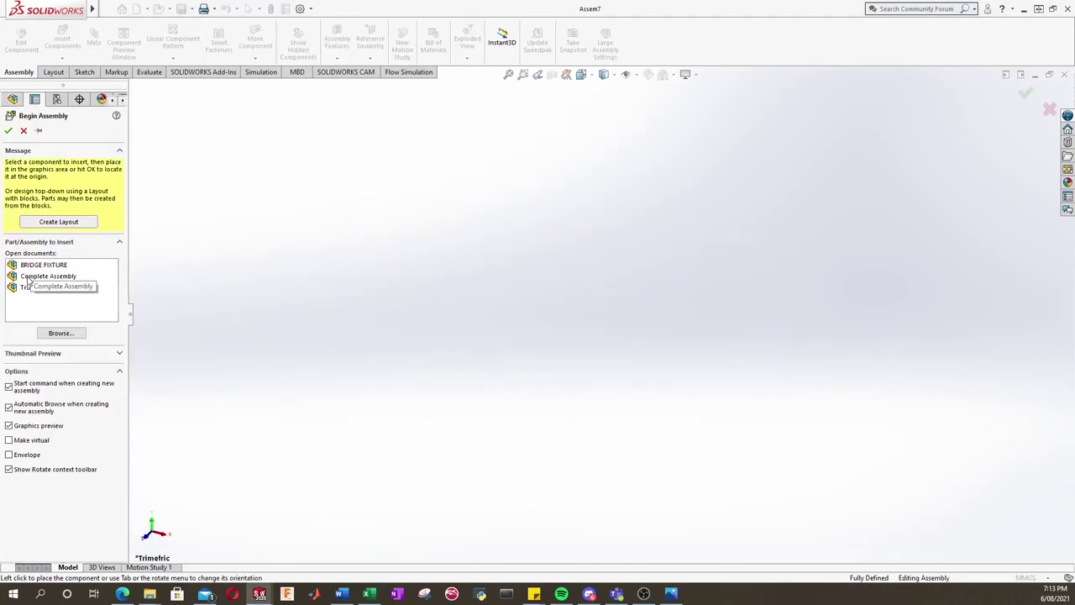
left_click(23, 131)
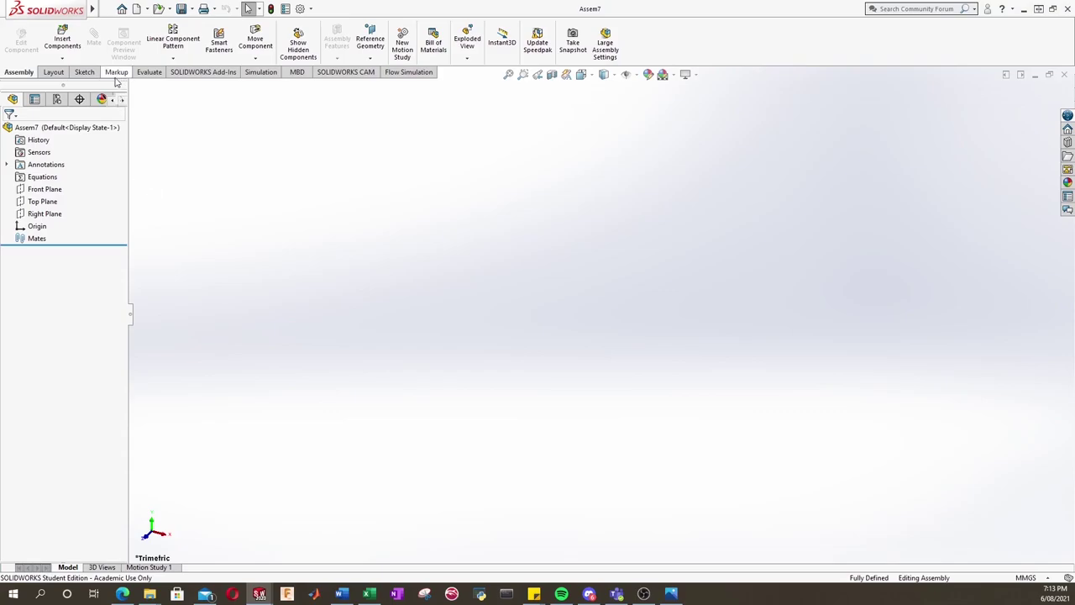
Sketch a center rectangle on the Top Plane, centred on the origin.
left_click(86, 74)
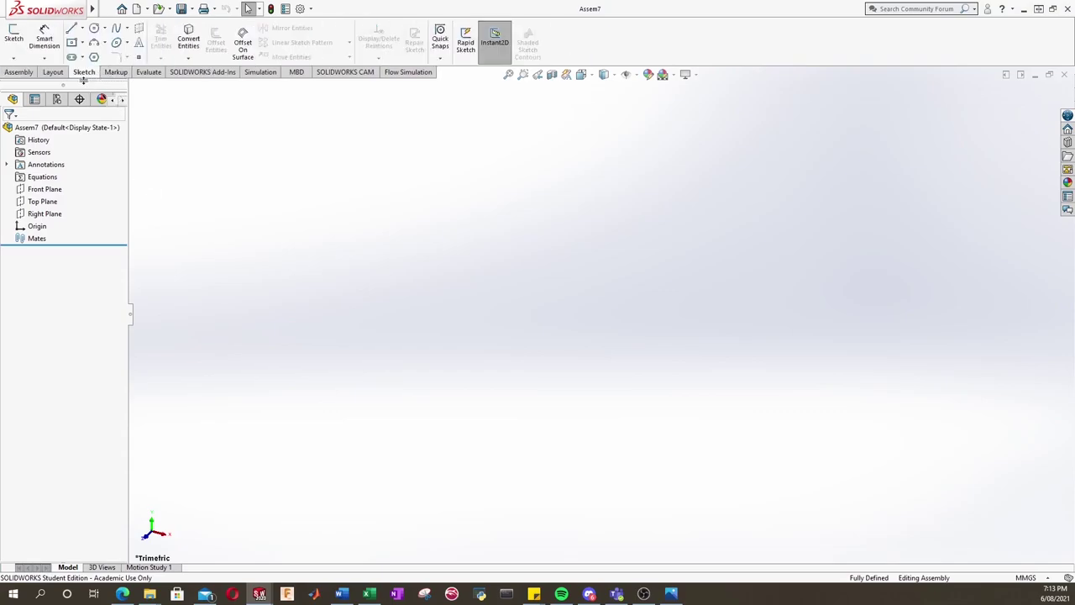
left_click(13, 35)
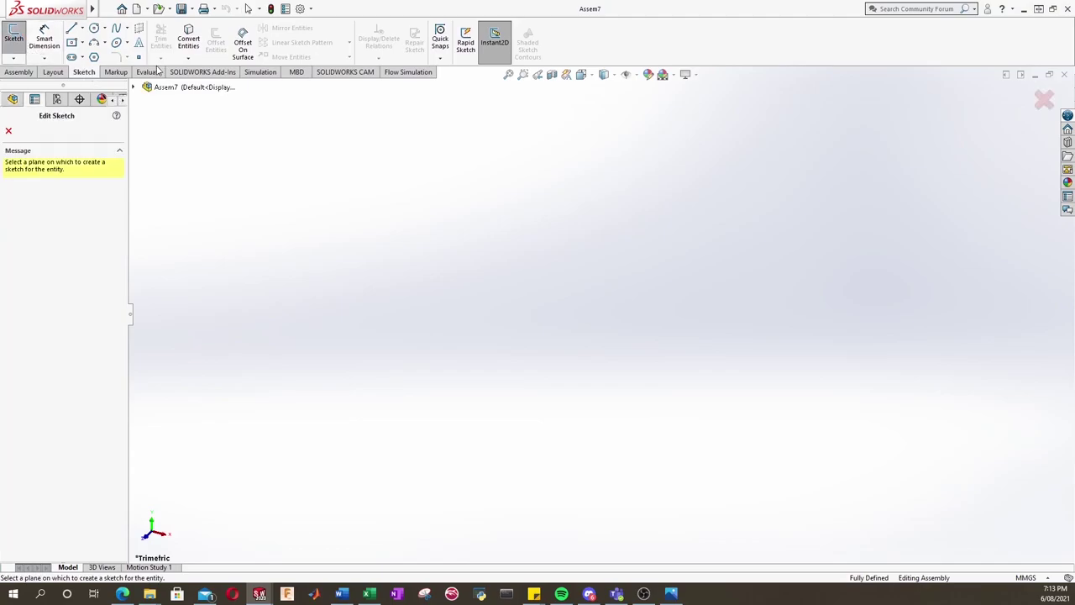
left_click(133, 88)
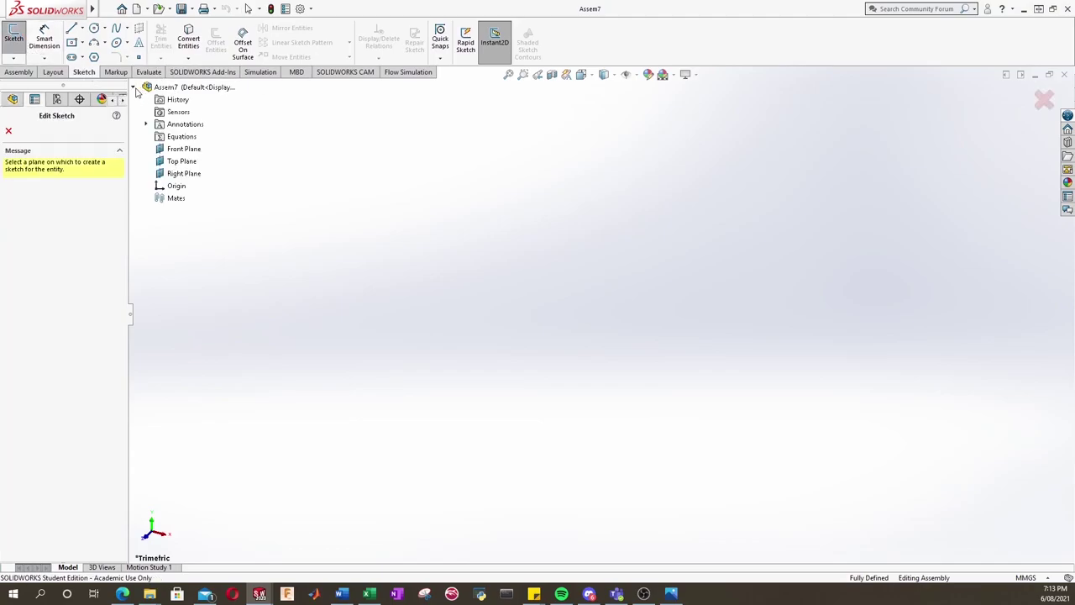
left_click(182, 161)
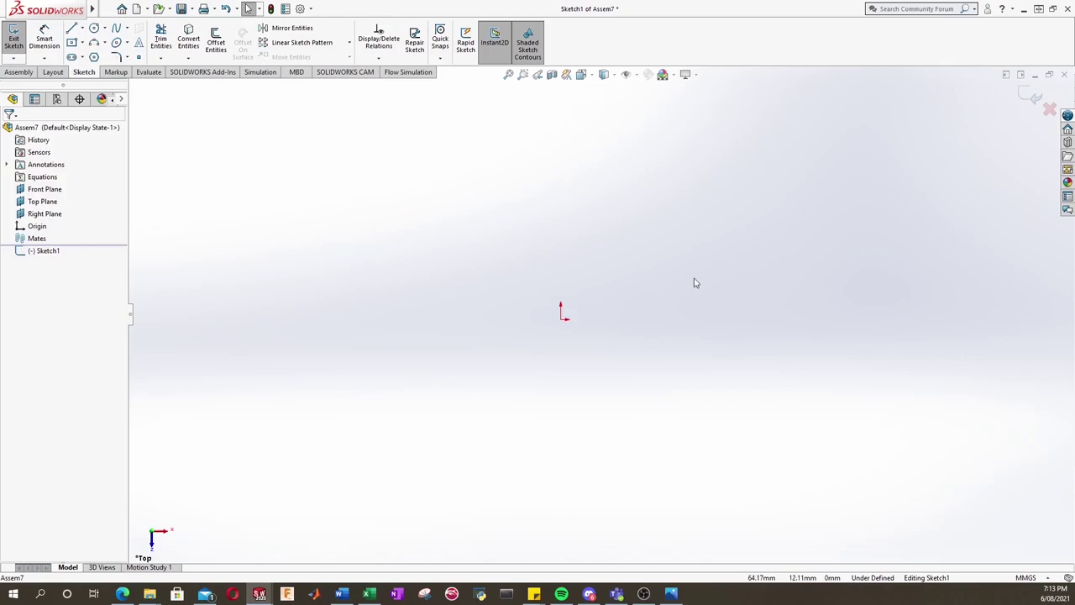
left_click(71, 44)
left_click(561, 319)
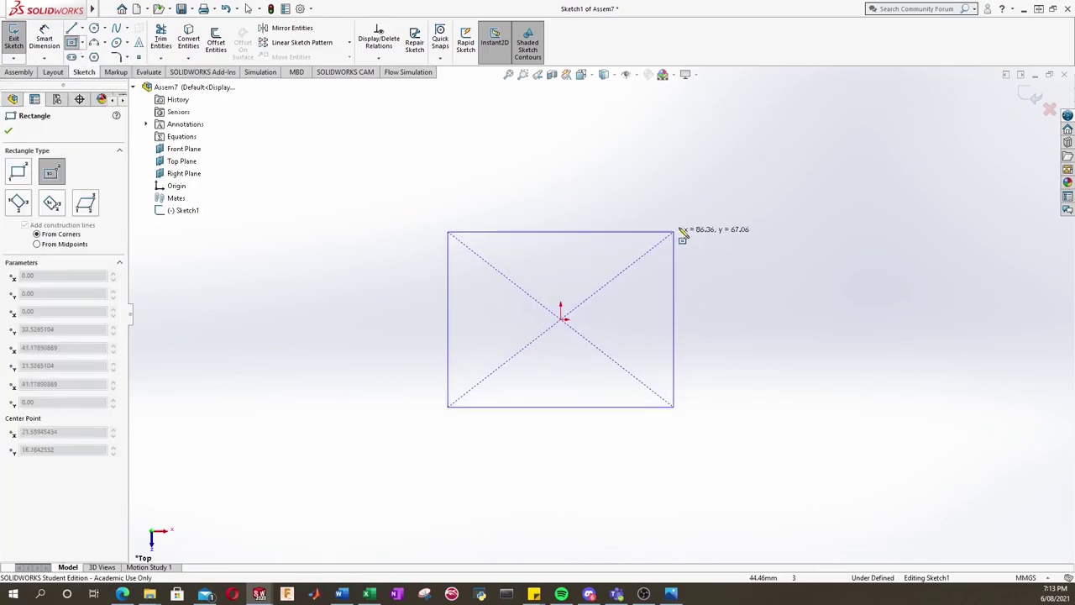
left_click(724, 181)
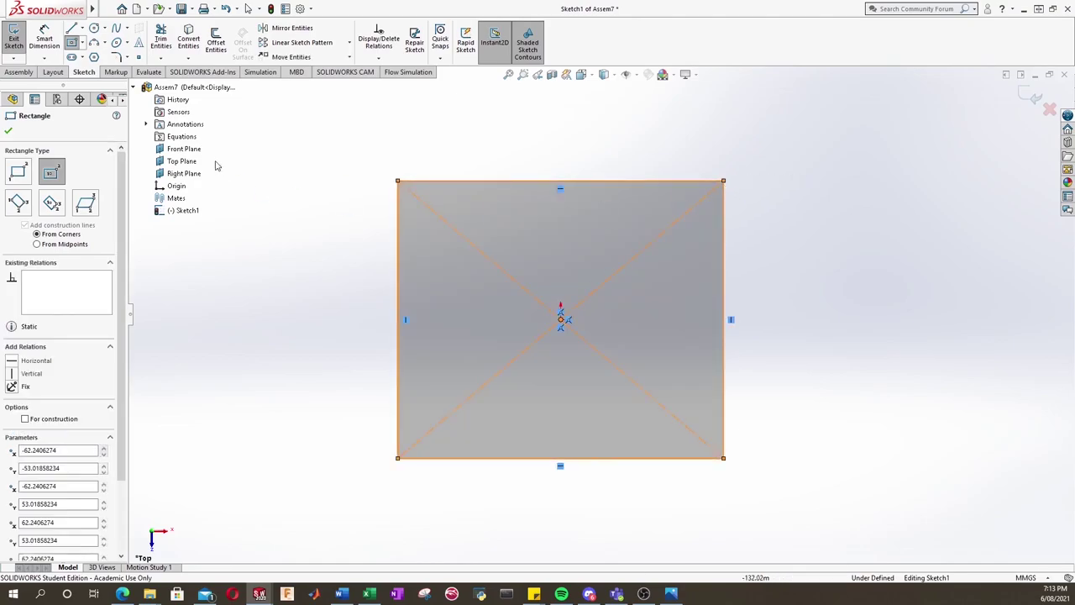
Dimension the rectangle 300 mm wide and 450 mm high.
left_click(45, 38)
left_click(599, 458)
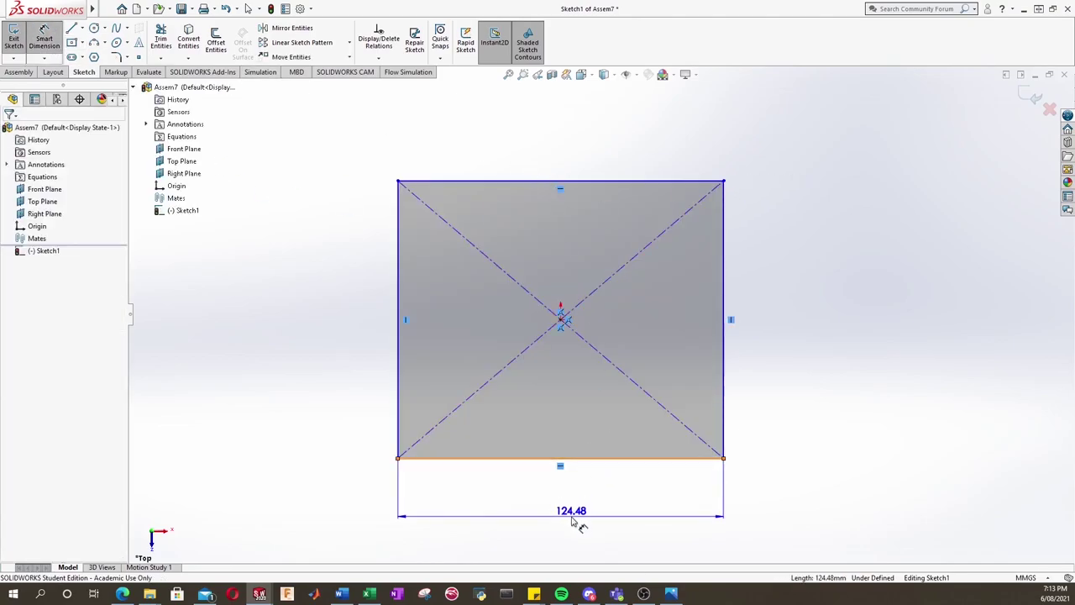
left_click(576, 517)
type("300")
key("Return")
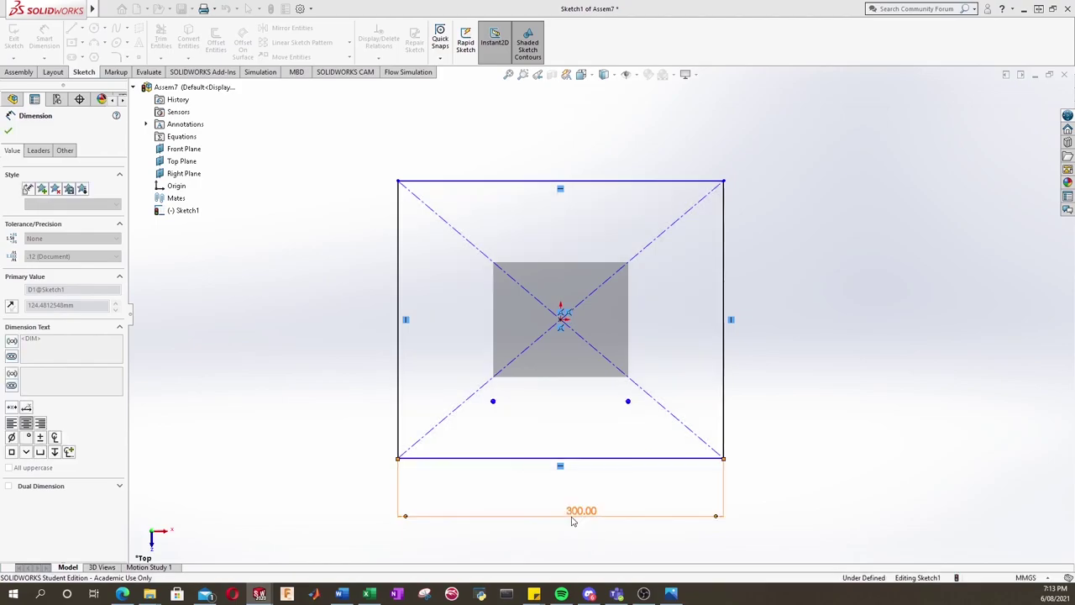
left_click(724, 383)
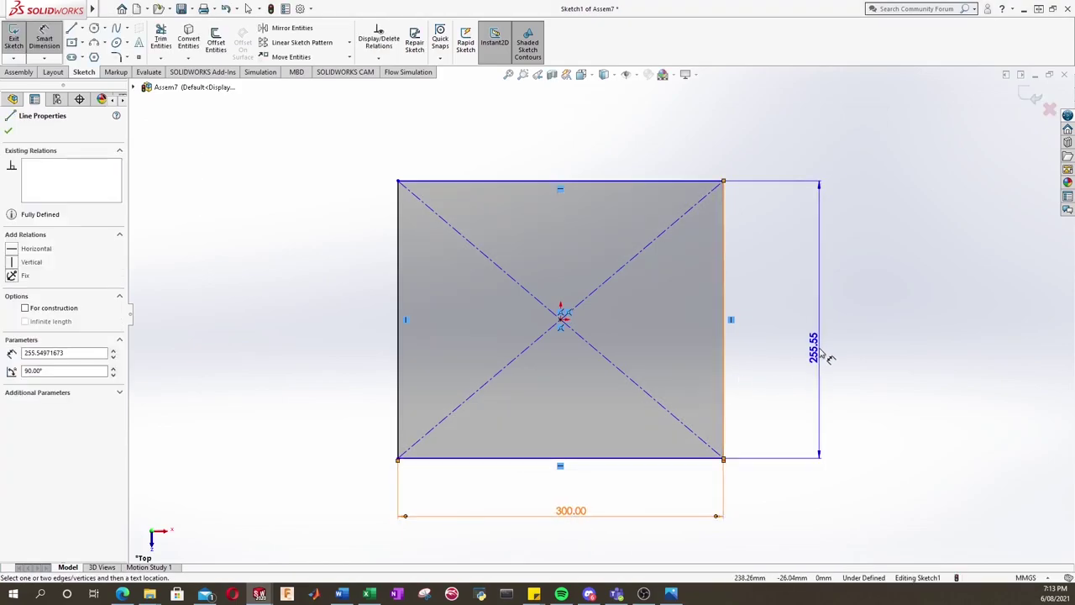
left_click(819, 353)
type("450")
key("Return")
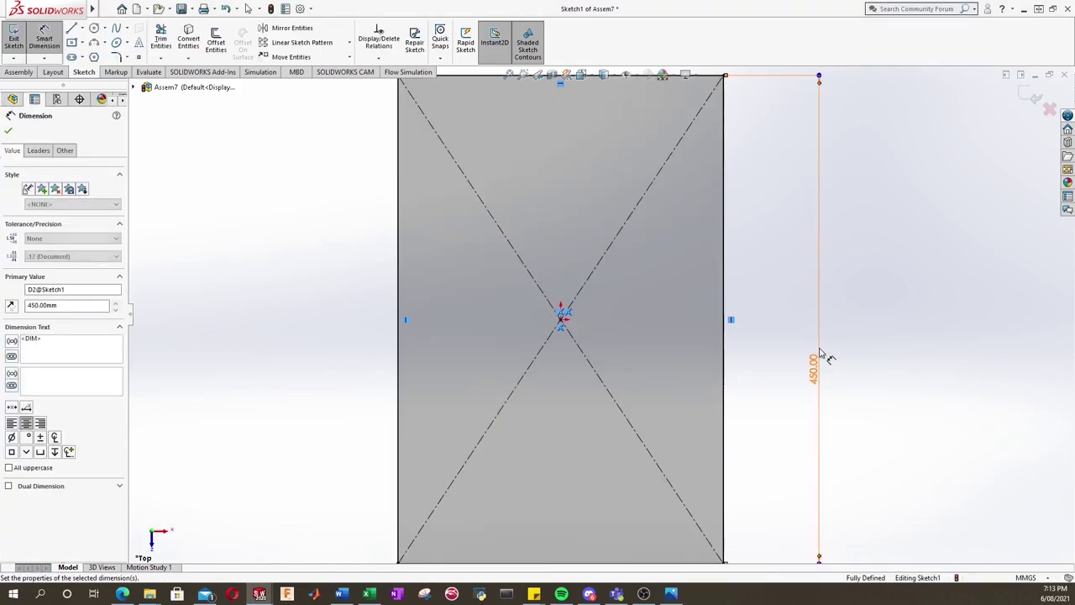
Make all four rectangle edges construction lines and exit the sketch.
left_click(845, 353)
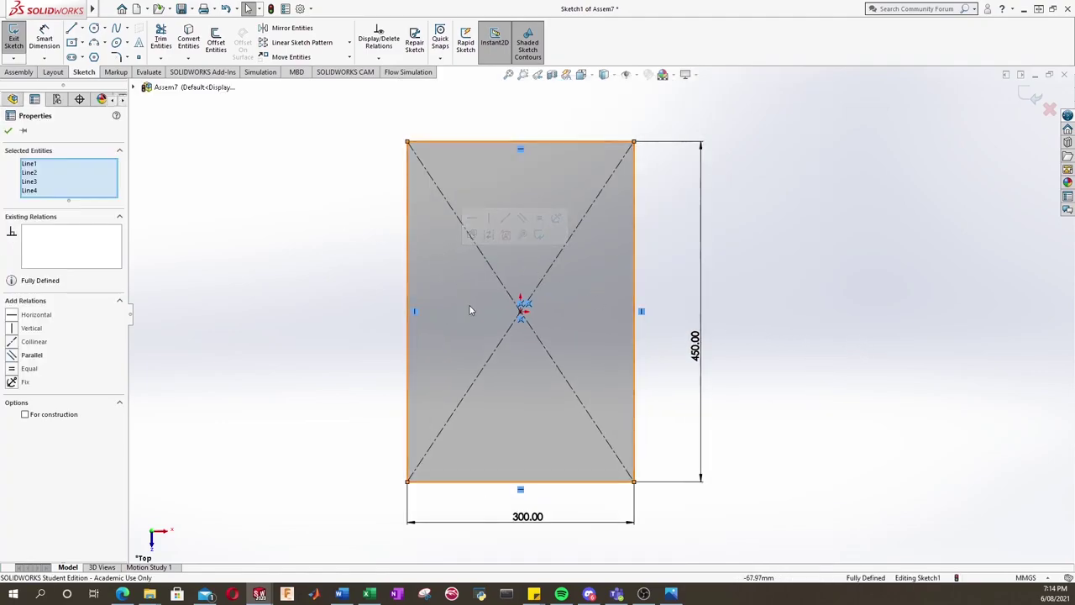
left_click(48, 420)
left_click(250, 397)
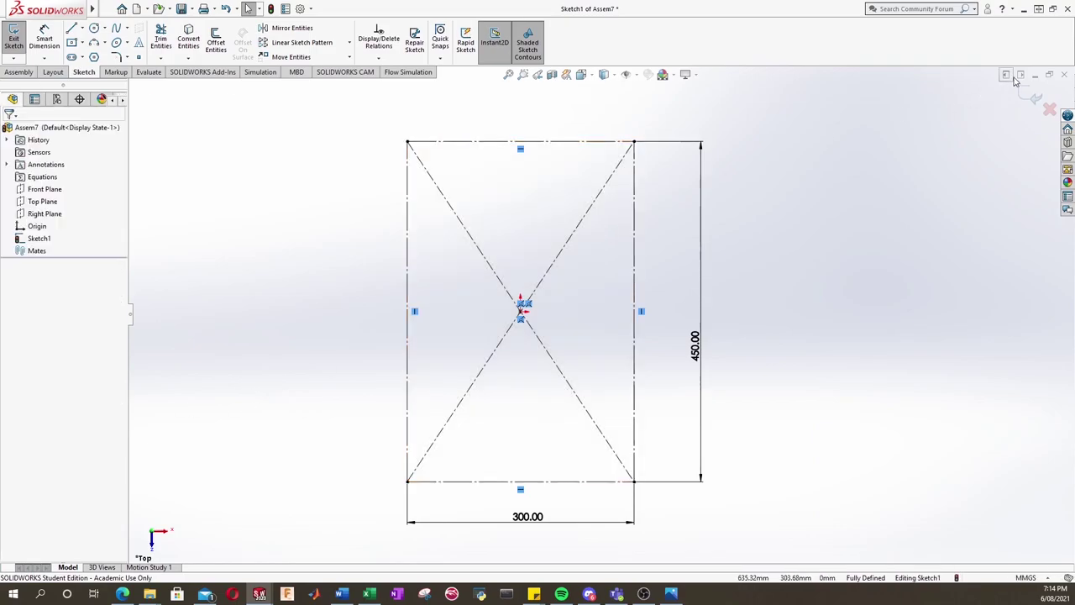
left_click(1032, 95)
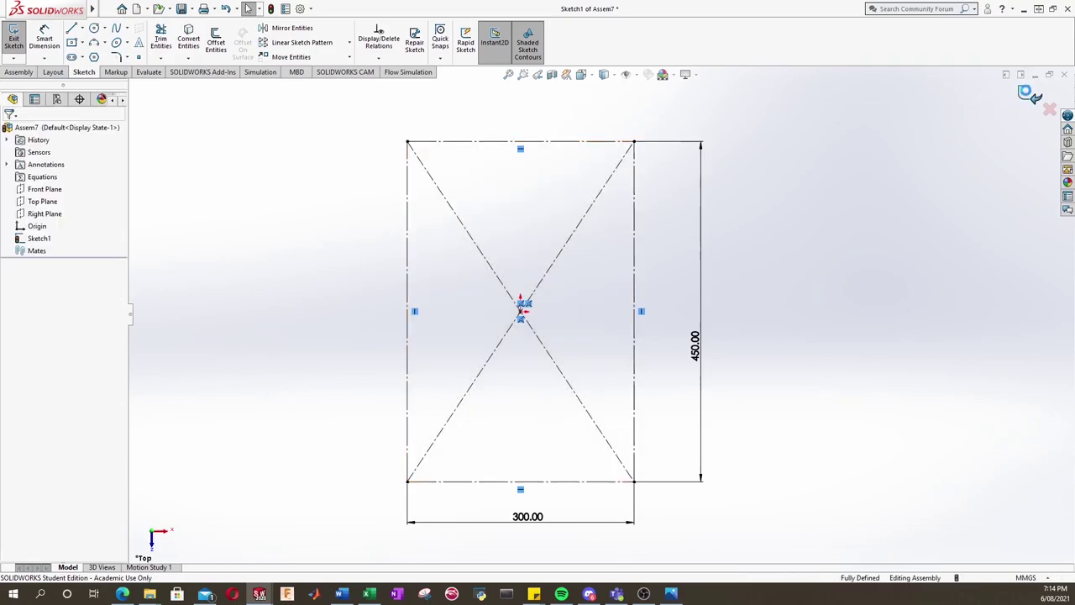
Insert the LINK1 part file and place it near the centre of the construction rectangle.
left_click(862, 215)
mouse_move(521, 490)
middle_mouse_down()
mouse_move(516, 334)
mouse_move(461, 283)
mouse_move(485, 329)
middle_mouse_up()
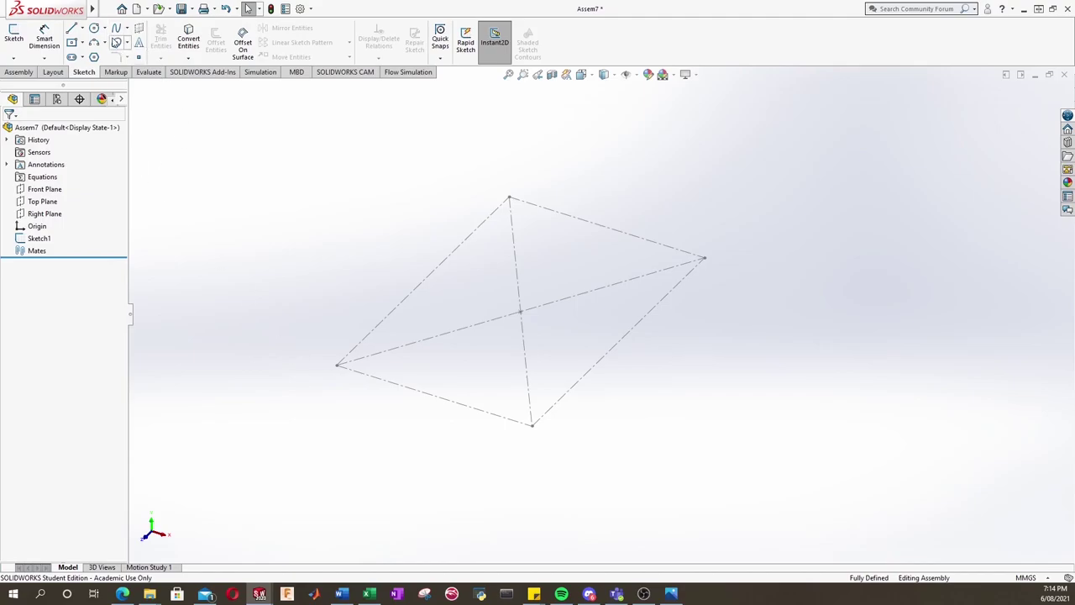
left_click(19, 73)
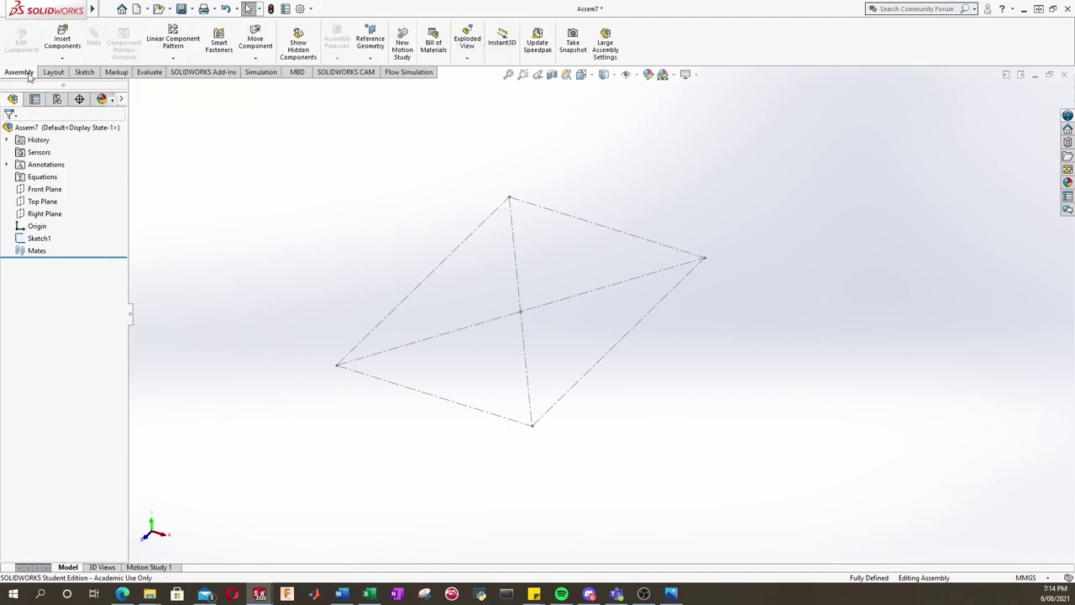
left_click(62, 39)
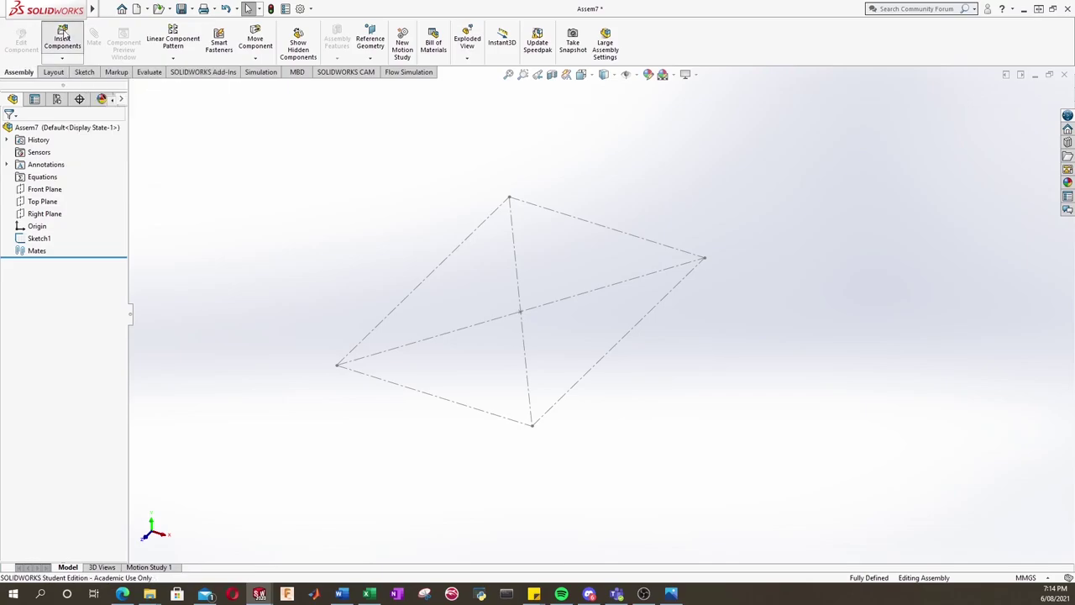
left_click(59, 324)
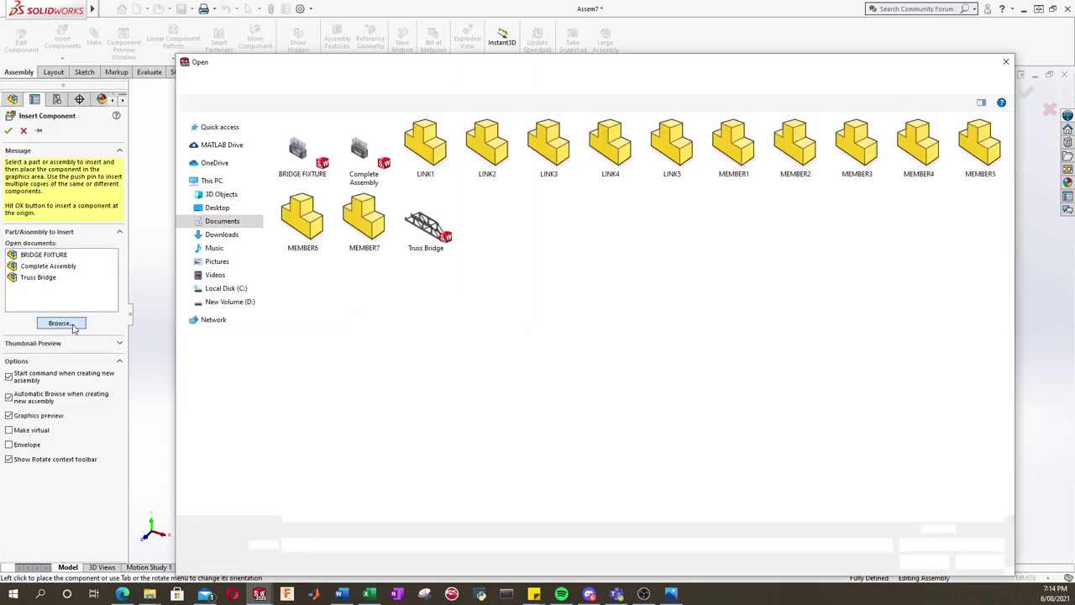
left_click(427, 152)
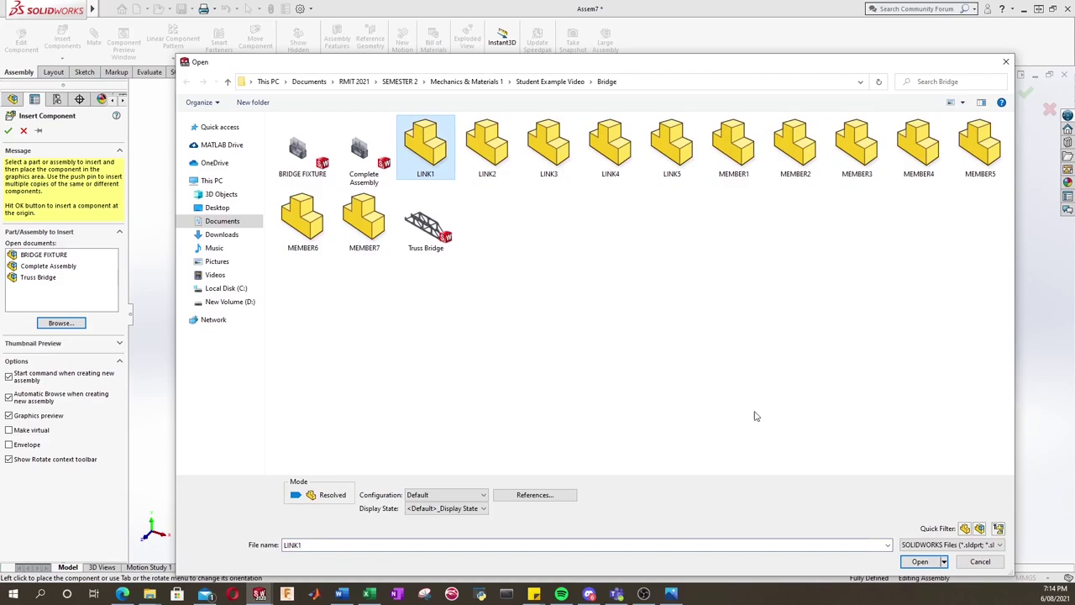
left_click(915, 561)
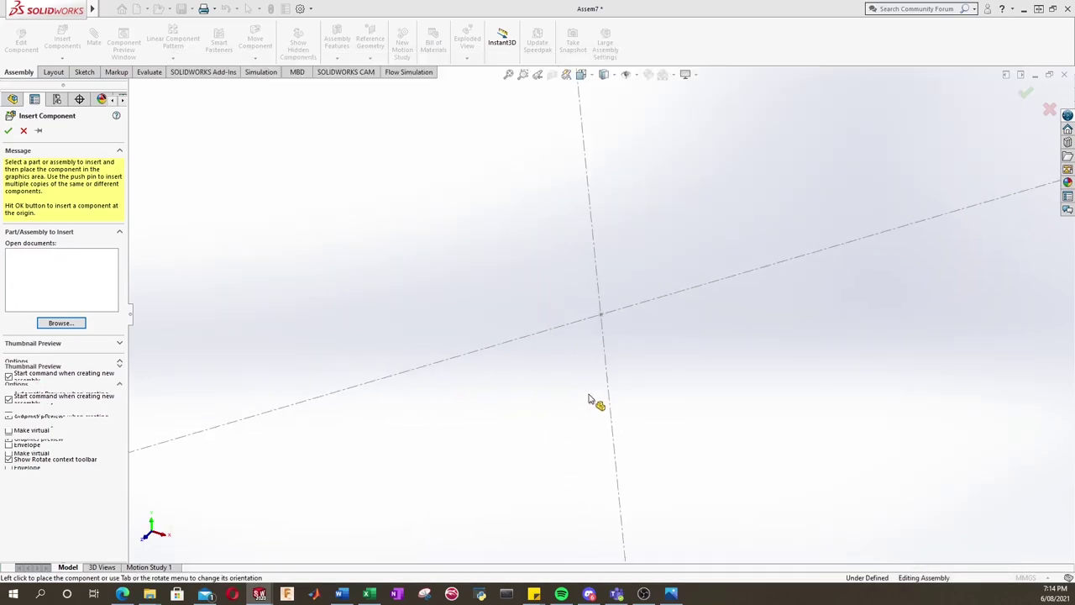
scroll(545, 304, "up", 5)
left_click(650, 321)
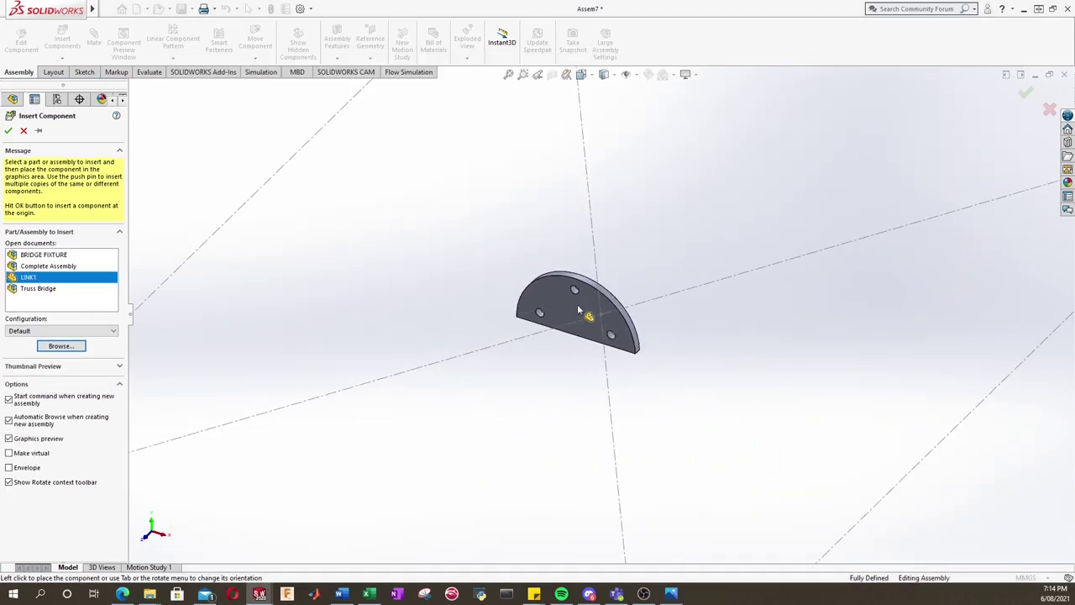
scroll(653, 320, "up", 3)
scroll(509, 350, "down", 4)
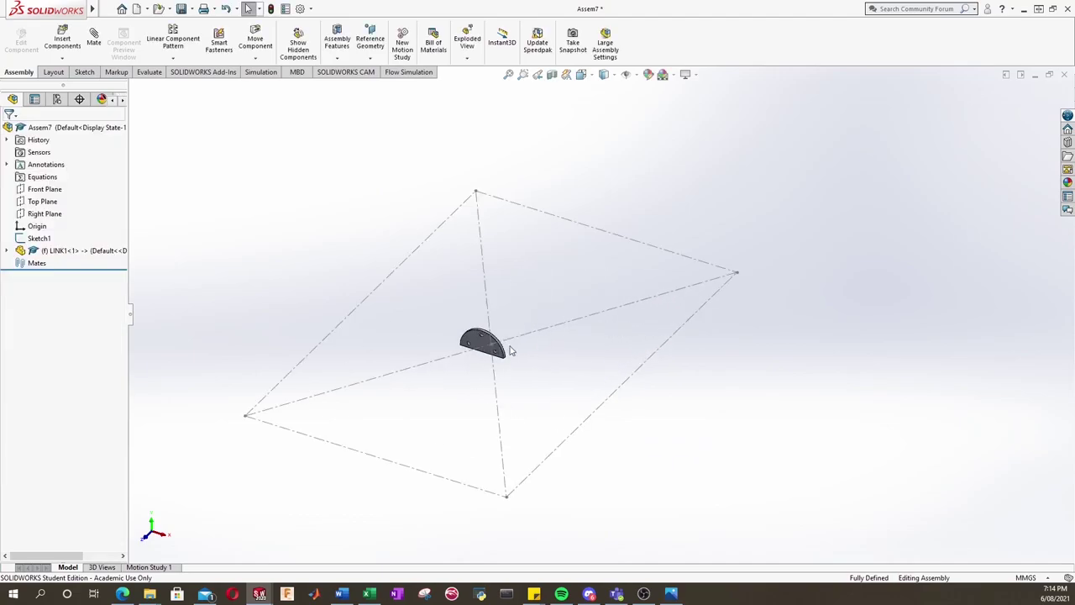
scroll(612, 316, "up", 3)
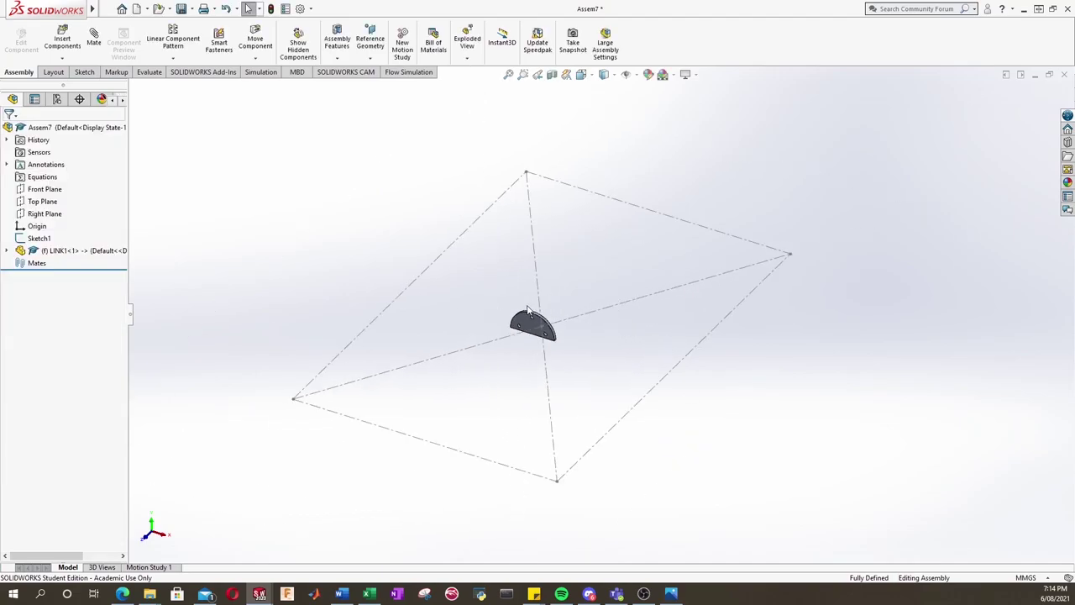
scroll(598, 316, "down", 2)
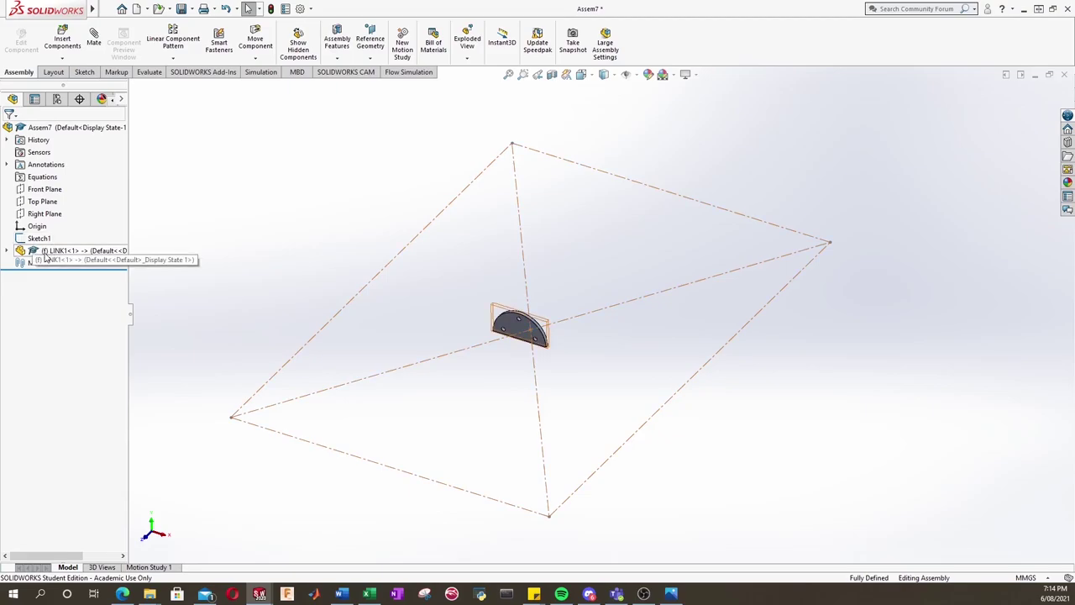
Float LINK1 and add a Coincident mate between one of its faces and the Top Plane.
right_click(76, 253)
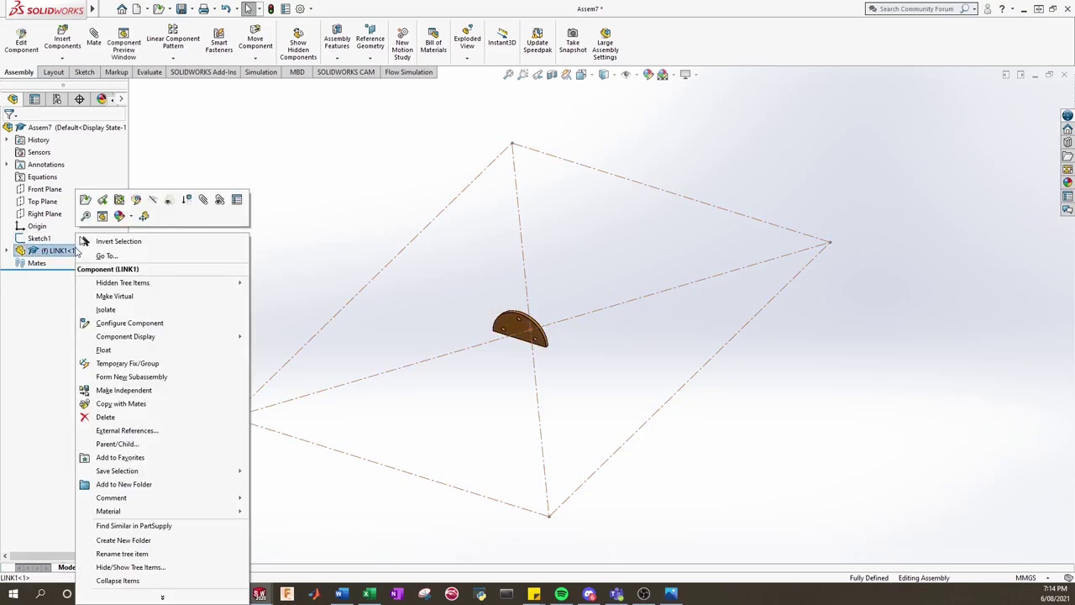
left_click(114, 351)
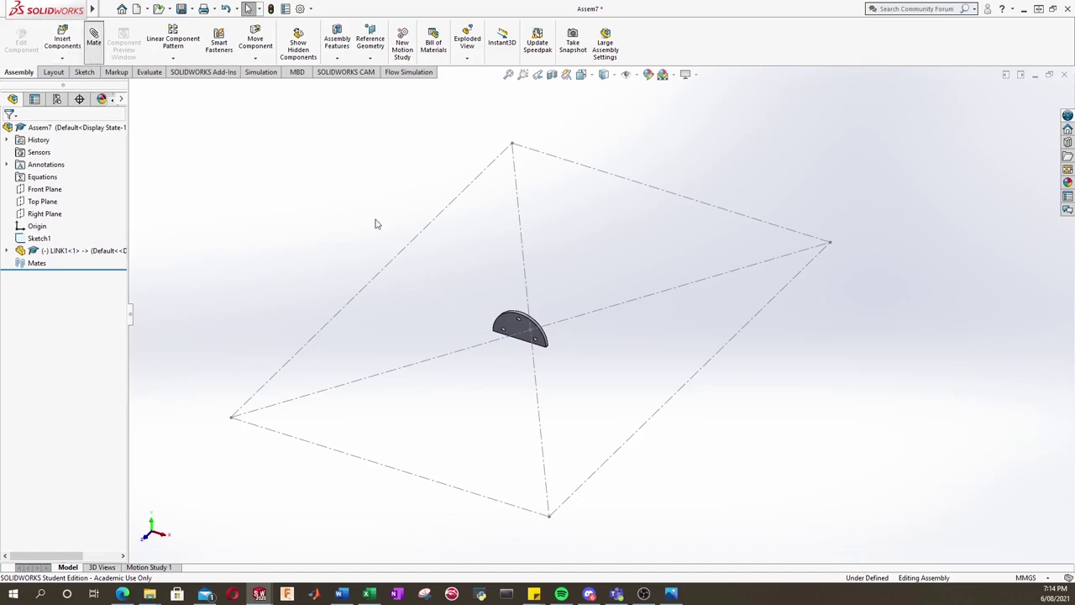
left_click(528, 327)
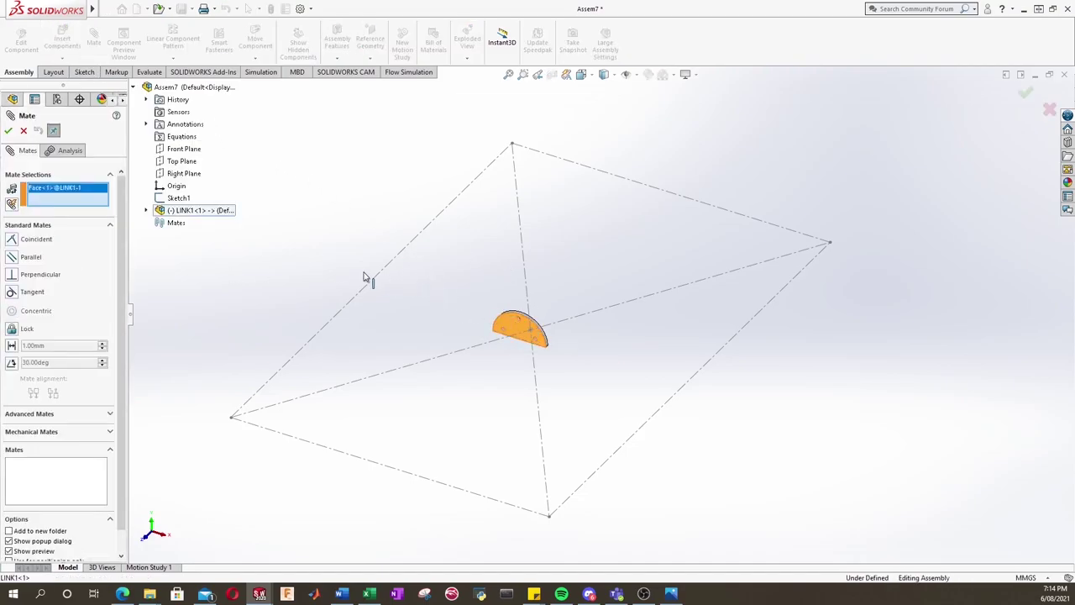
left_click(180, 162)
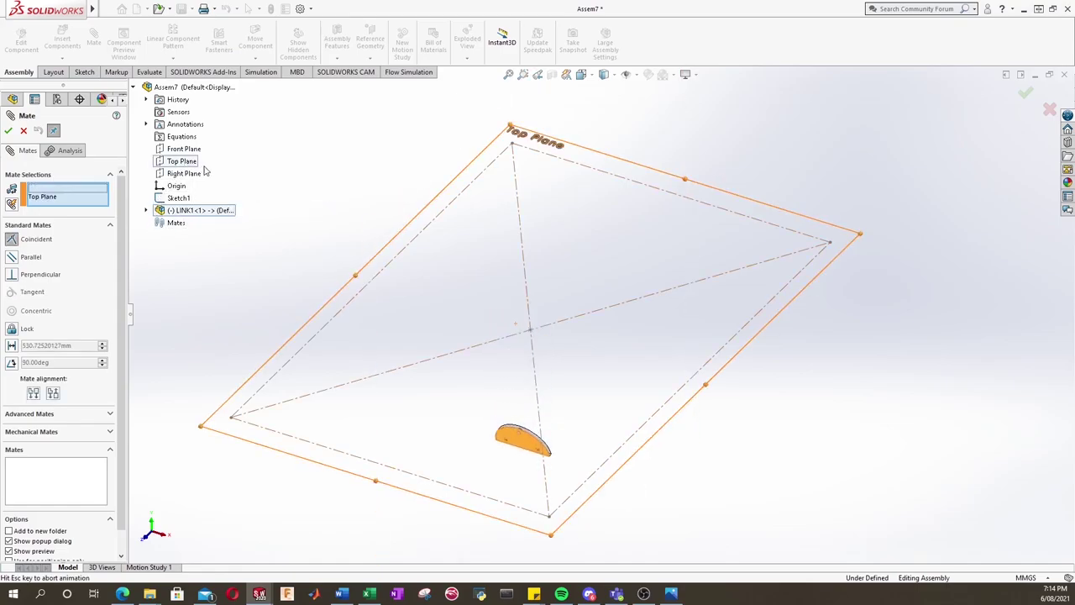
left_click(8, 131)
left_click(8, 131)
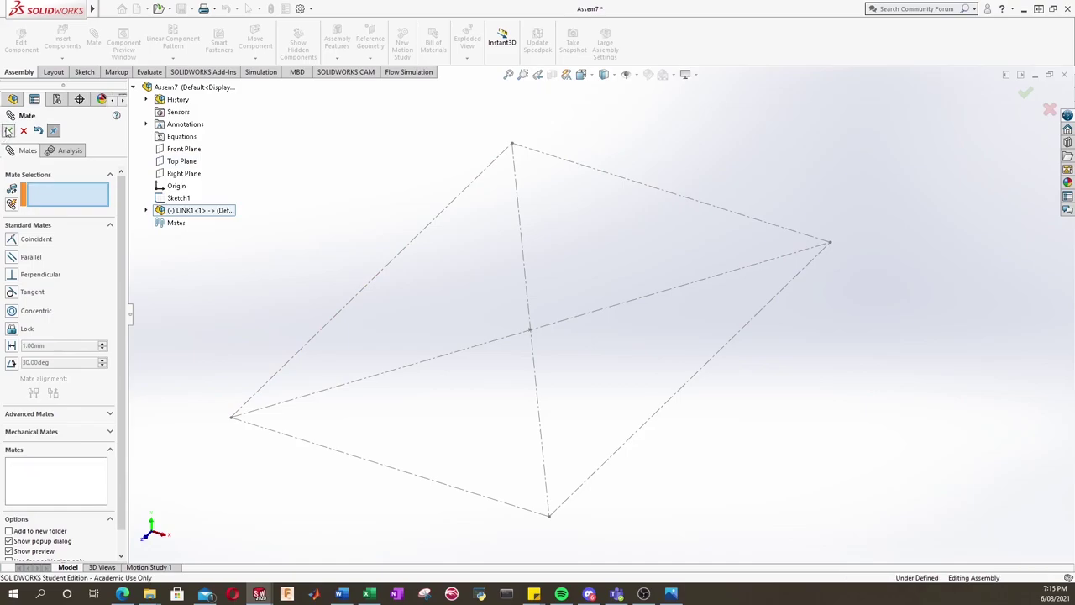
mouse_move(552, 374)
middle_mouse_down()
mouse_move(547, 409)
mouse_move(520, 398)
mouse_move(626, 466)
mouse_move(583, 331)
mouse_move(593, 434)
middle_mouse_up()
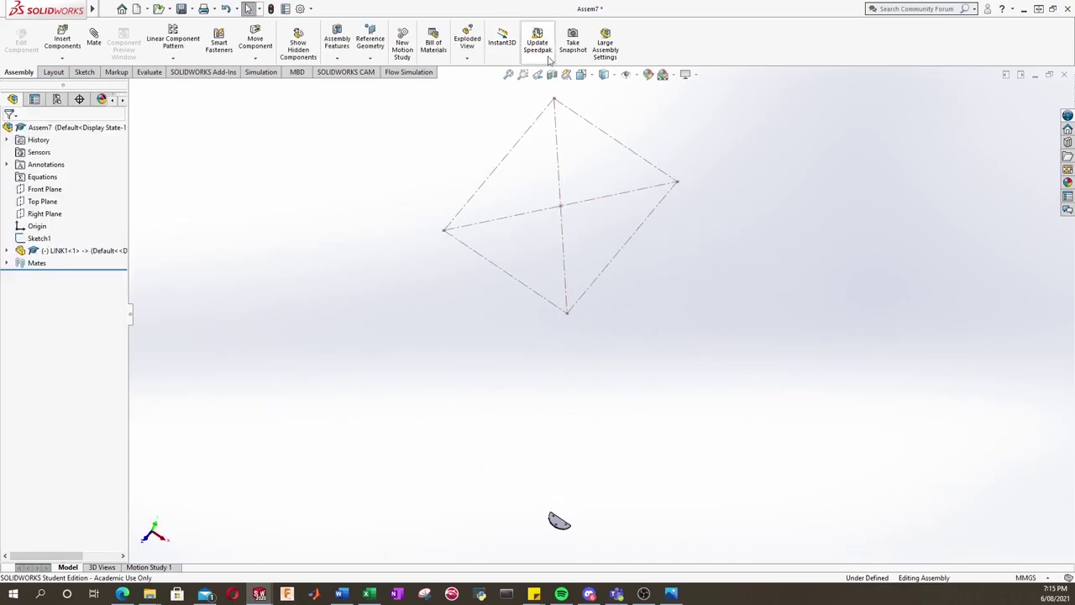
Move LINK1 into the rectangle's bottom-left corner from top view, then orbit to an angled view.
left_click(508, 74)
key("Tab")
key("ctrl+5")
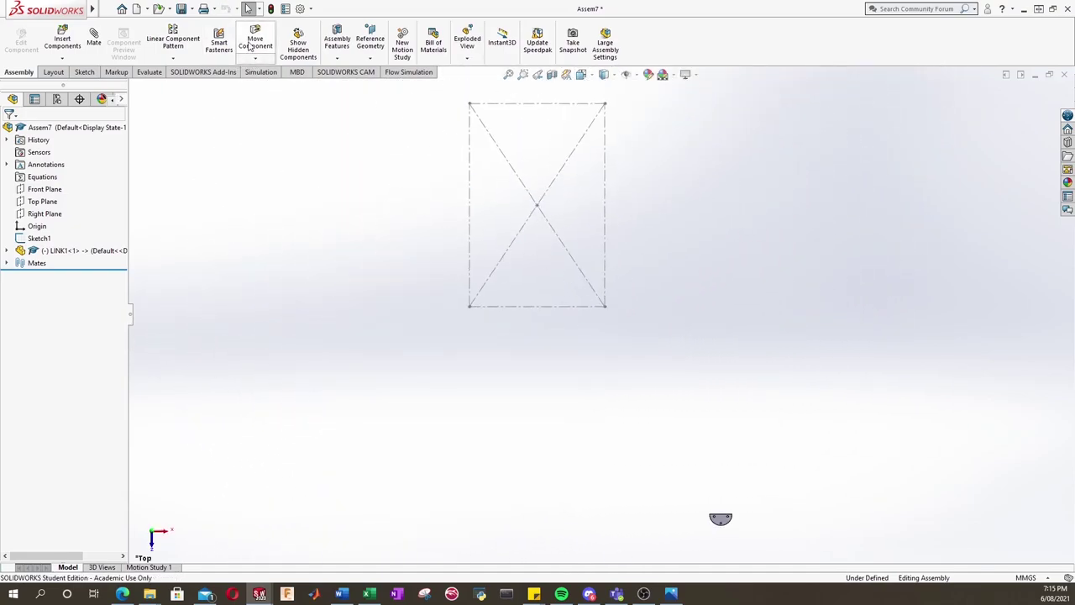
left_click(255, 37)
mouse_move(721, 518)
left_mouse_down()
mouse_move(664, 483)
mouse_move(483, 309)
mouse_move(484, 296)
mouse_move(490, 330)
left_mouse_up()
scroll(484, 296, "down", 5)
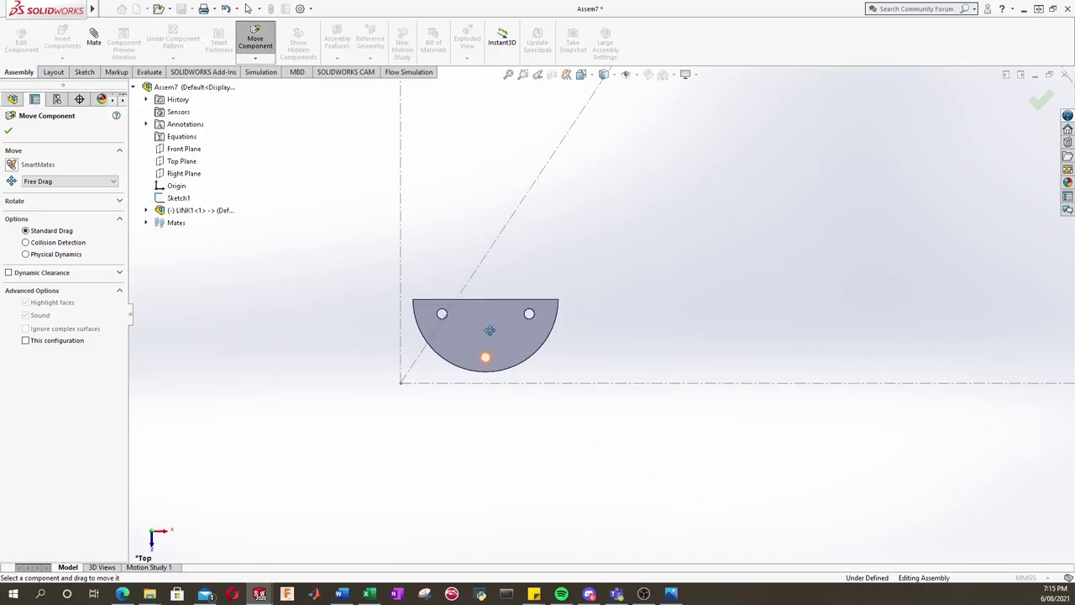
left_click(10, 132)
mouse_move(512, 422)
middle_mouse_down()
mouse_move(488, 334)
mouse_move(410, 237)
mouse_move(445, 302)
mouse_move(845, 288)
mouse_move(831, 261)
mouse_move(762, 244)
middle_mouse_up()
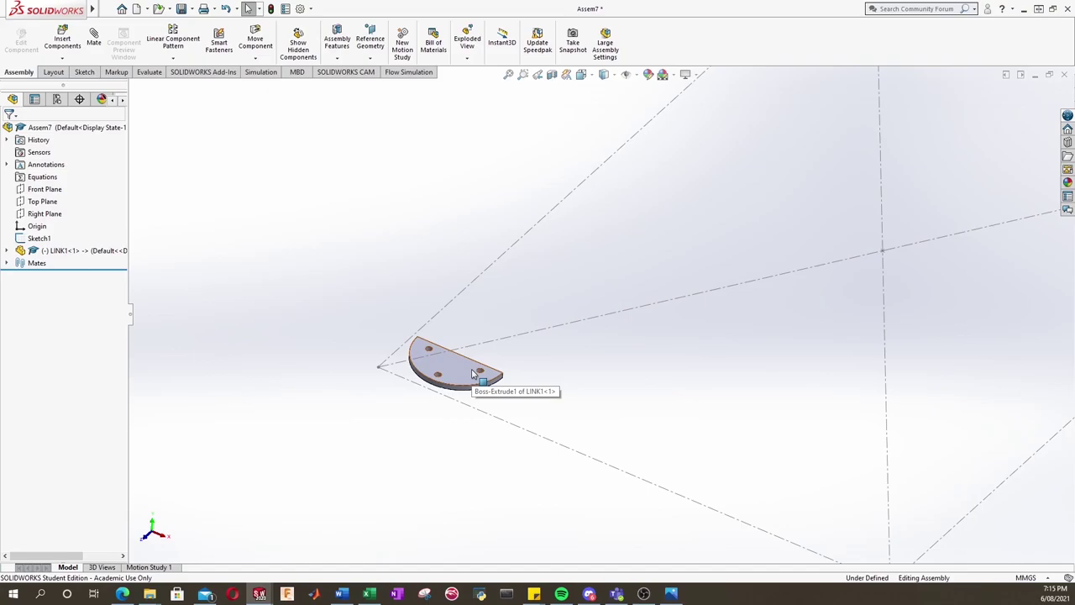
Start a Linear Component Pattern and select LINK1 as the component to pattern.
left_click(176, 46)
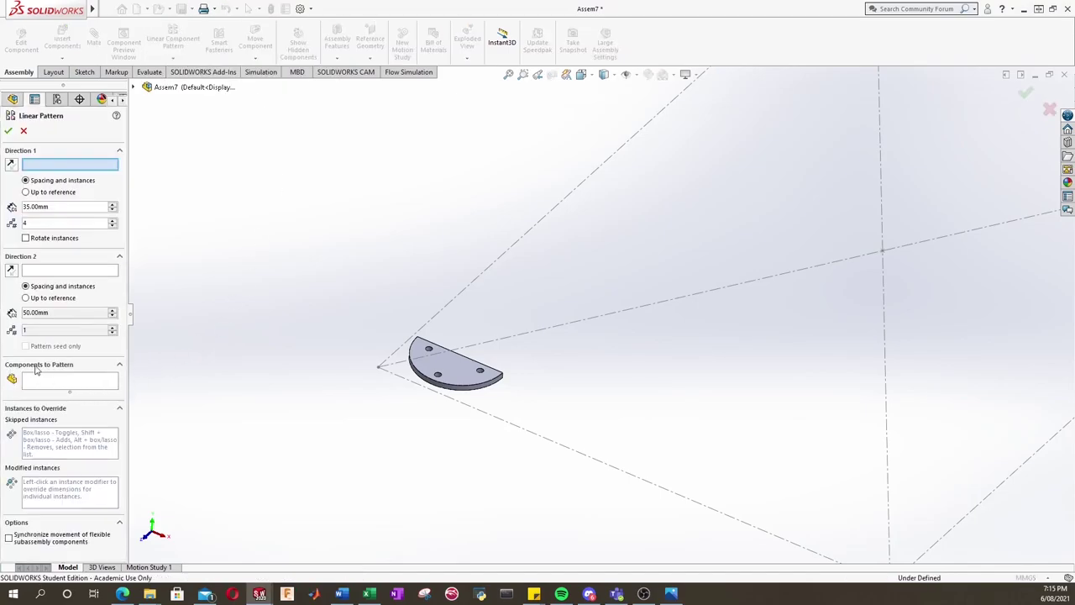
left_click(67, 382)
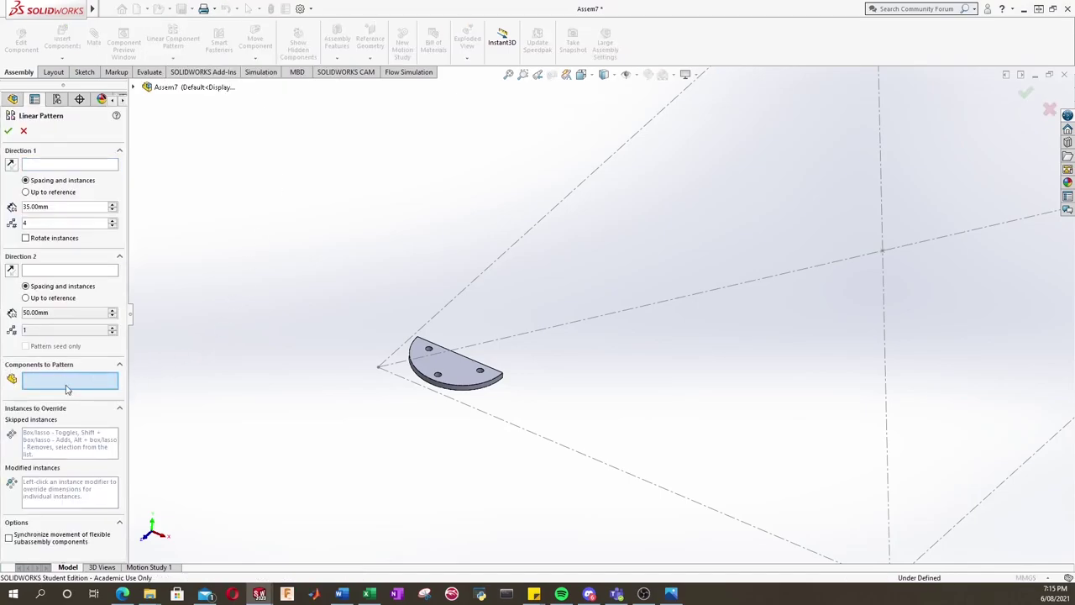
left_click(133, 86)
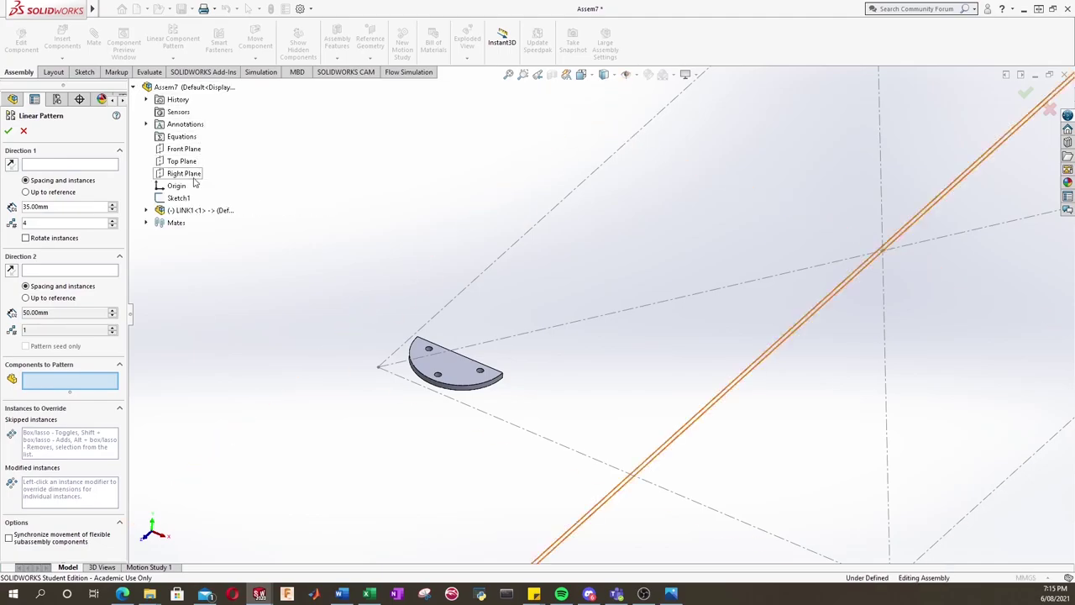
left_click(185, 210)
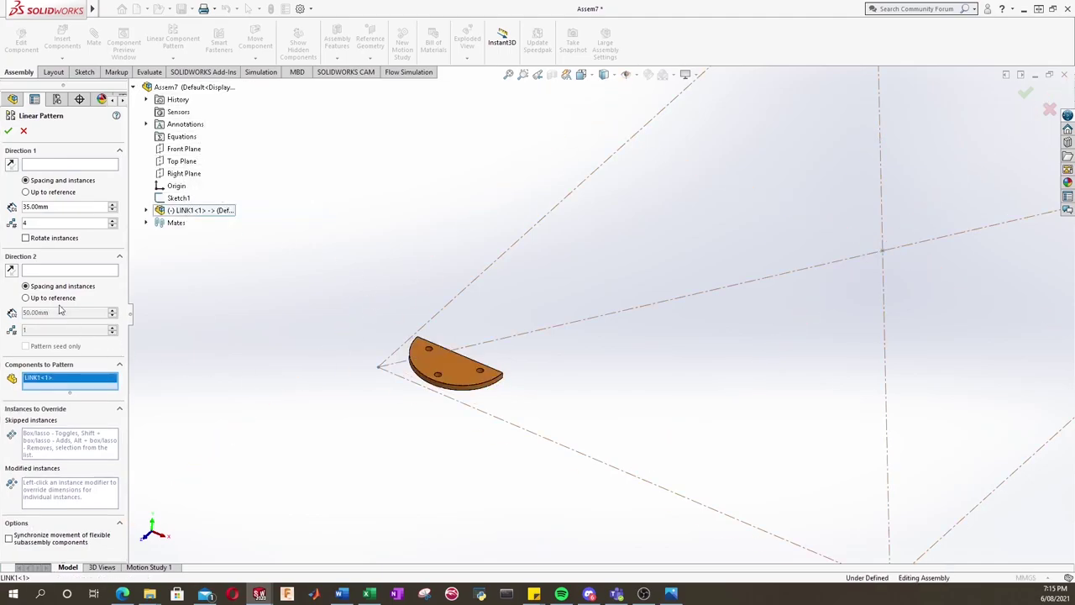
Set Direction 1 to LINK1's straight edge instead of the sketch line.
left_click(74, 167)
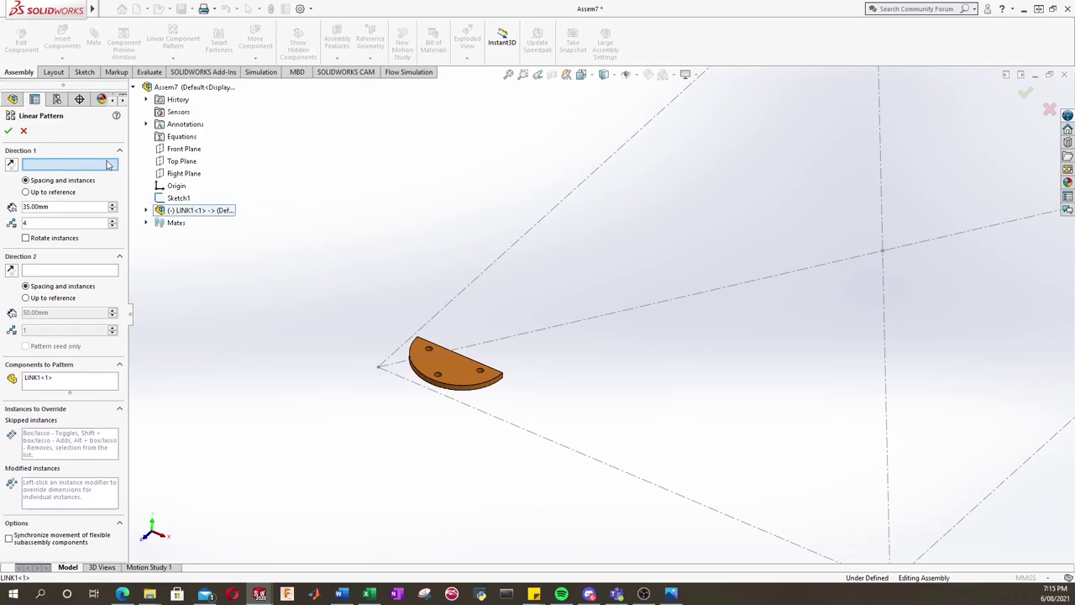
scroll(664, 364, "down", 1)
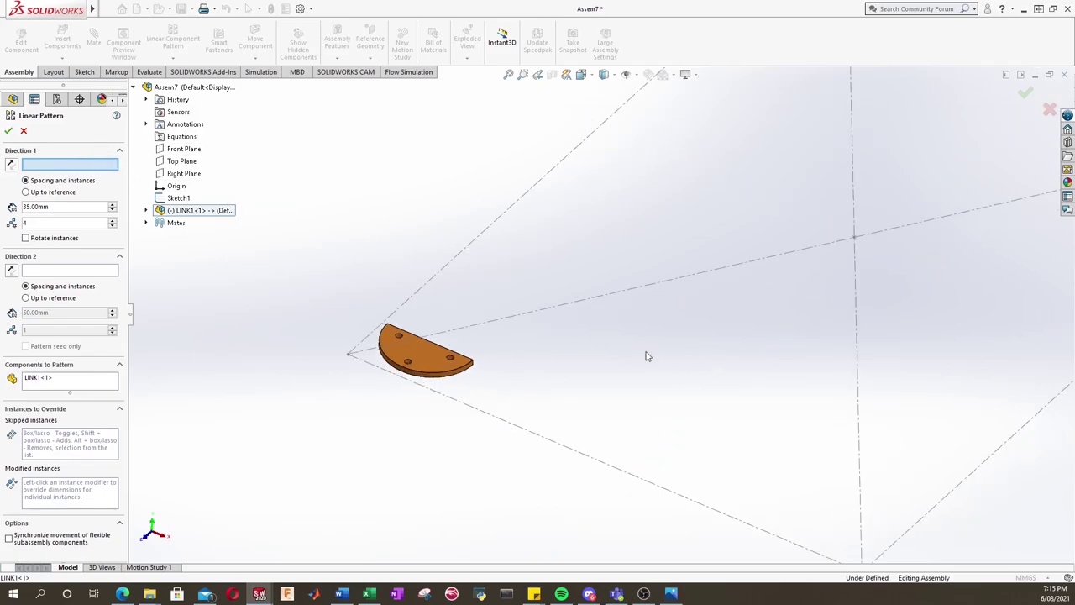
scroll(508, 321, "down", 1)
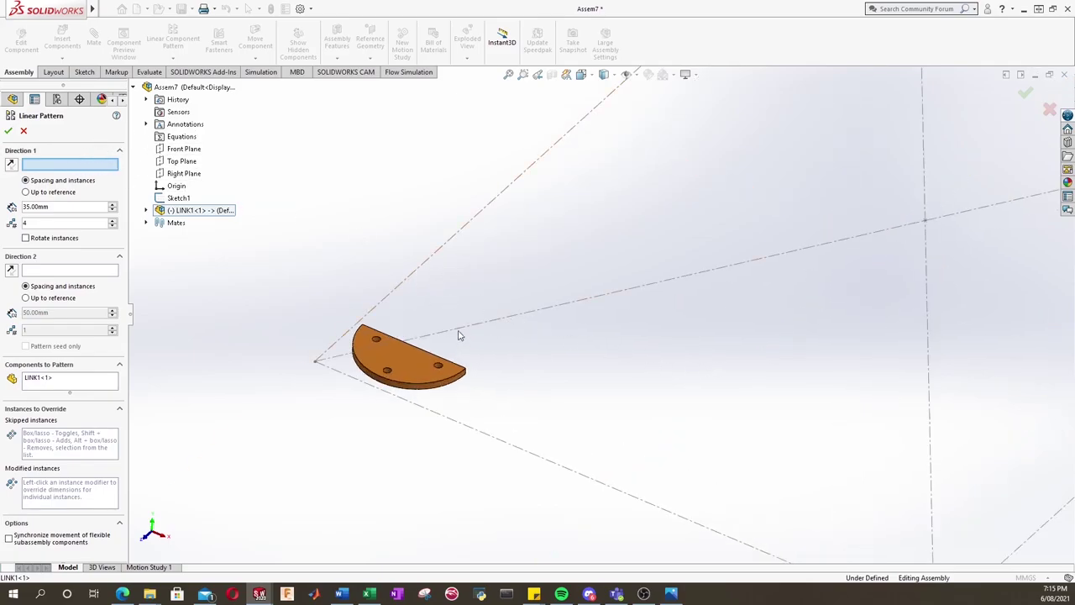
left_click(414, 276)
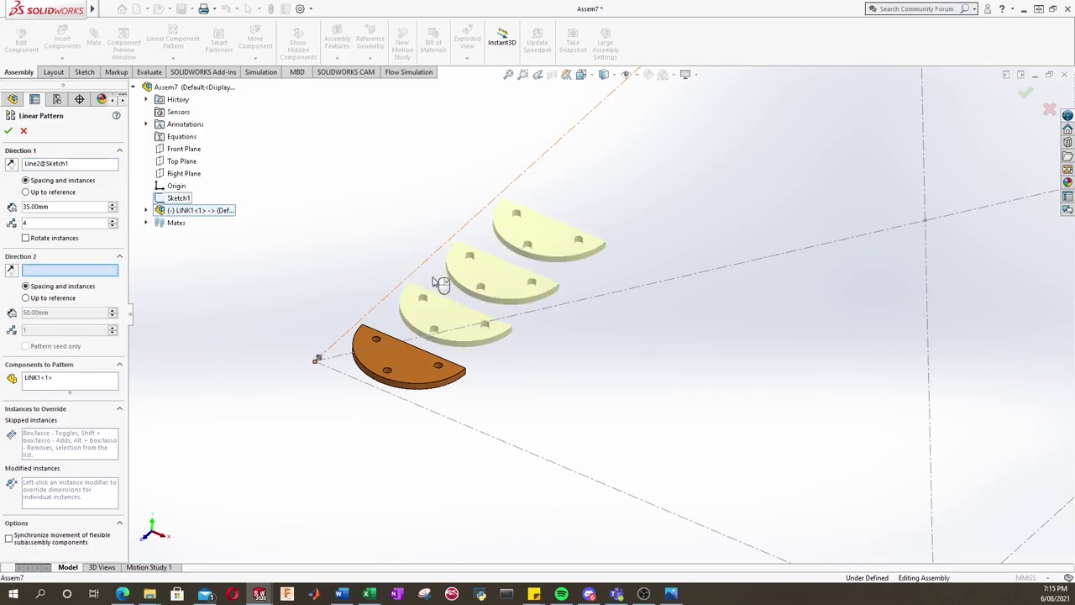
scroll(283, 365, "down", 2)
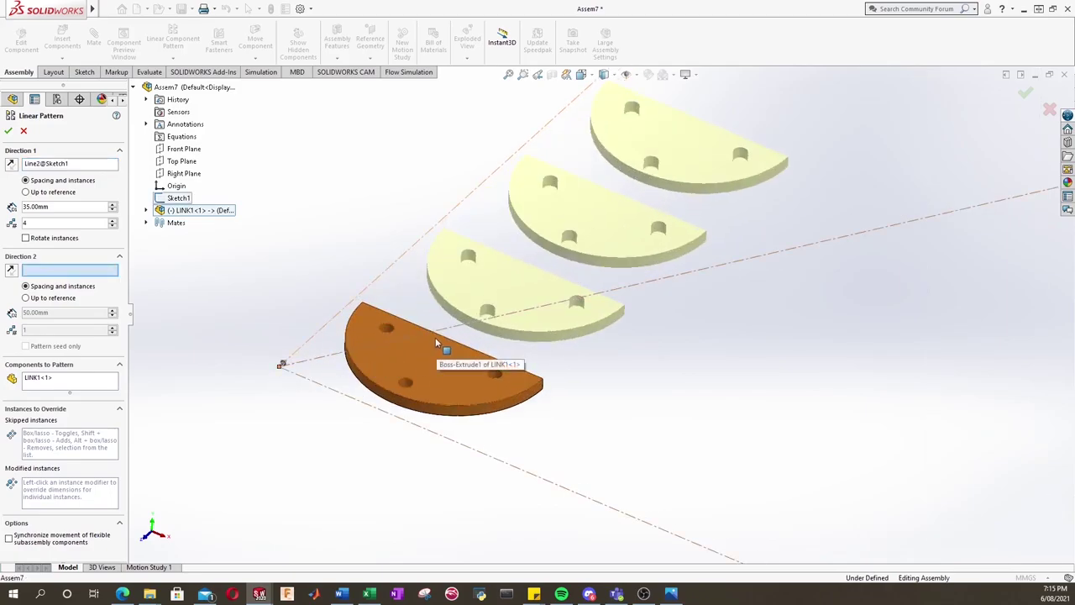
right_click(106, 166)
left_click(107, 173)
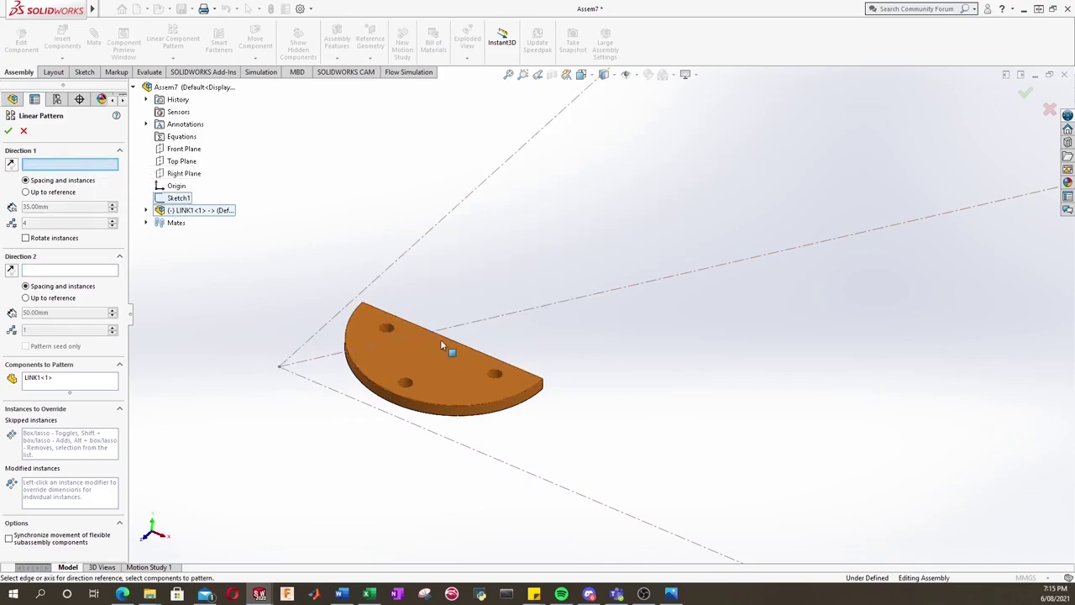
left_click(450, 339)
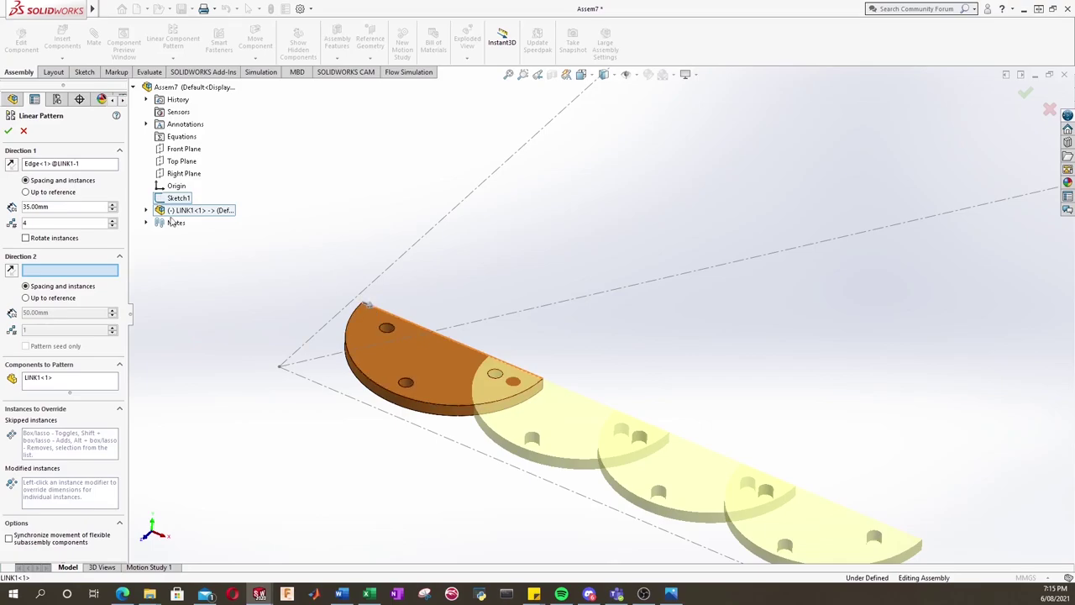
left_click(12, 167)
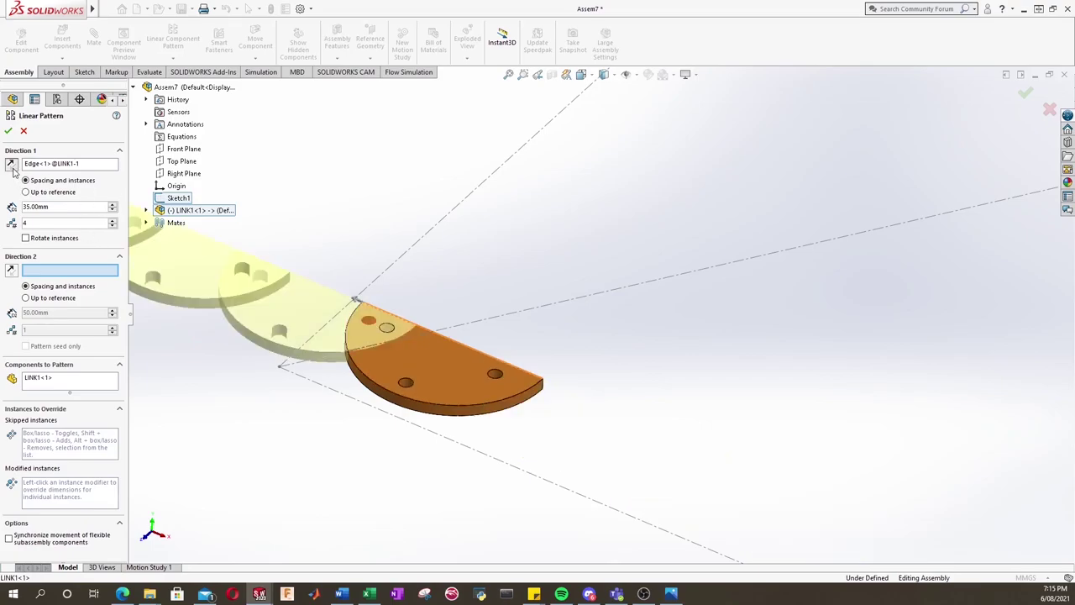
left_click(12, 166)
left_click(12, 167)
left_click(12, 167)
middle_click_drag(781, 471, 844, 437)
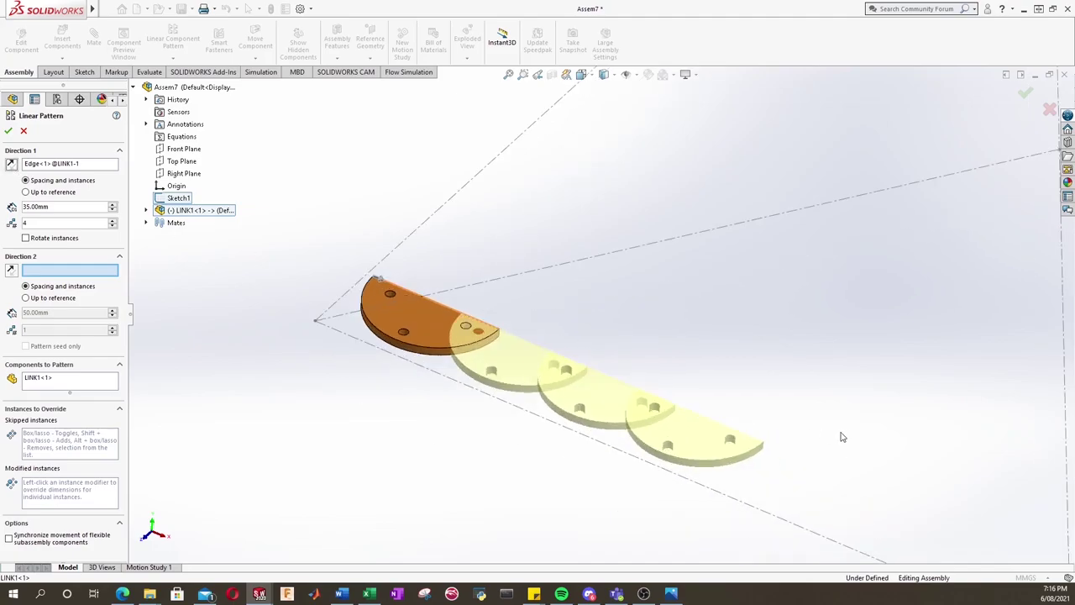
scroll(815, 426, "down", 1)
scroll(692, 331, "up", 1)
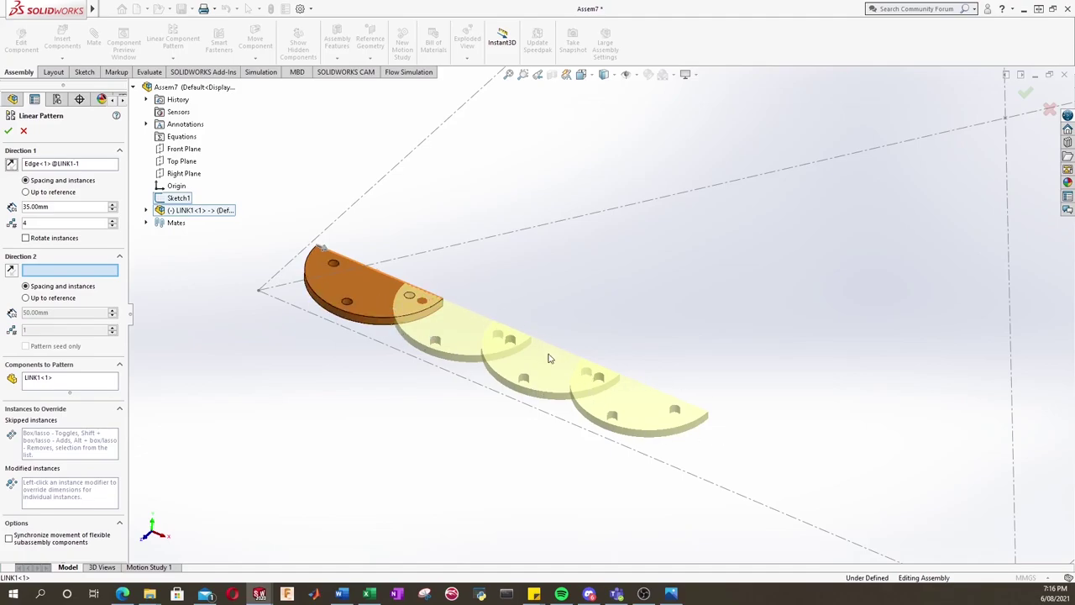
Change the pattern spacing from 35 mm to 55 mm.
left_click(47, 211)
left_click_drag(52, 207, 25, 207)
type("50")
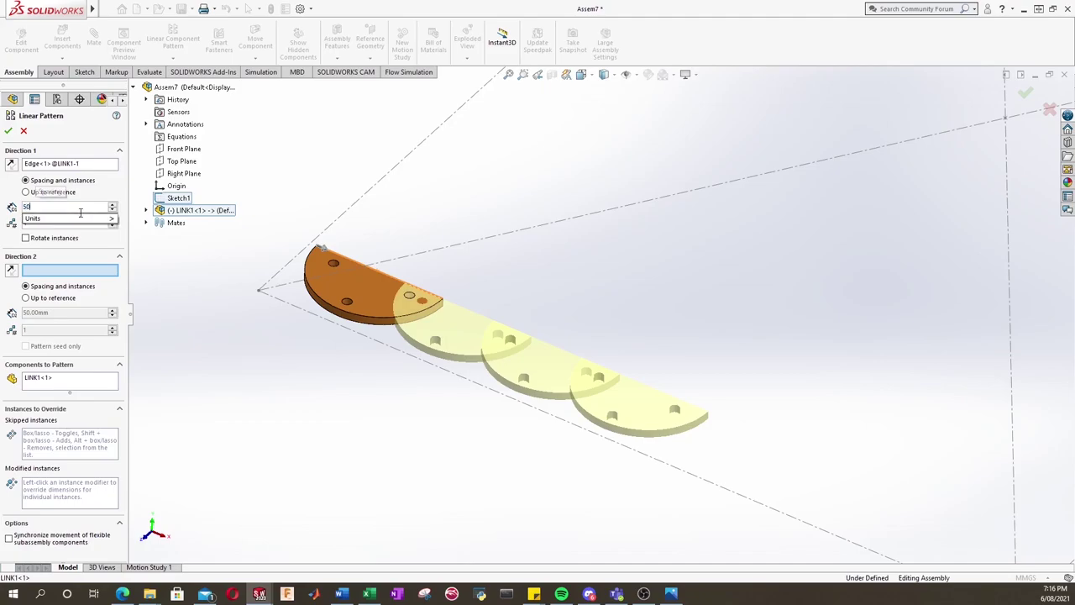
key("Return")
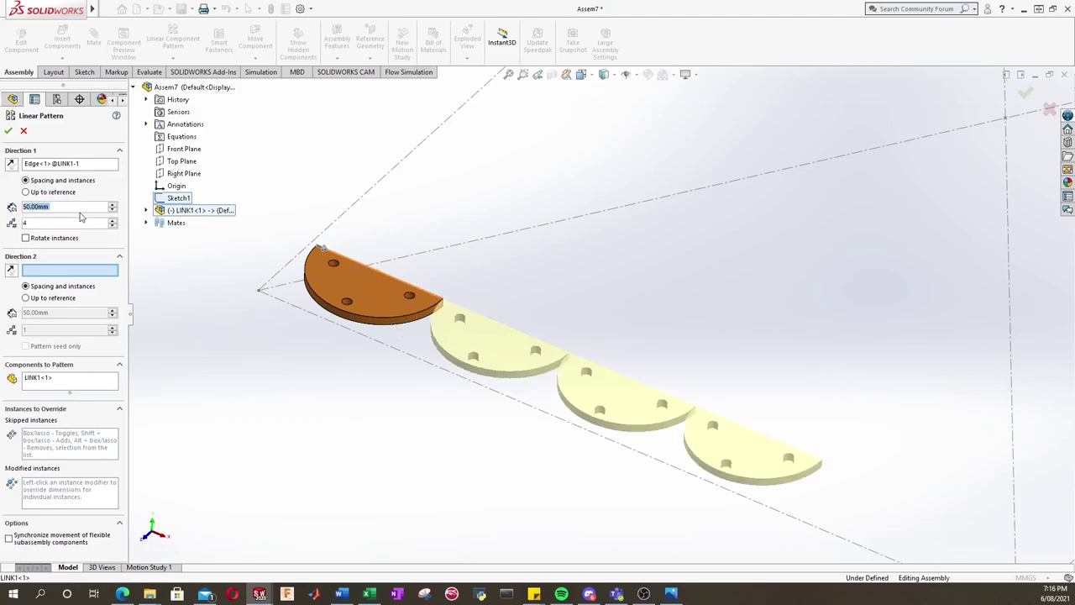
type("55")
key("Return")
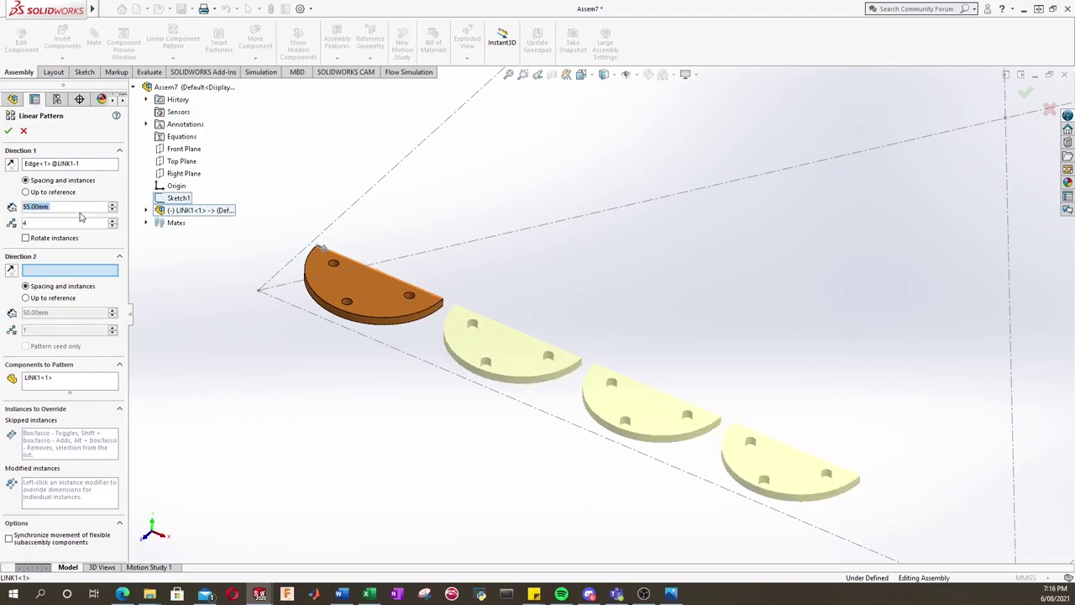
Set the number of pattern instances to 4.
left_click(35, 222)
left_click(112, 219)
scroll(747, 423, "down", 2)
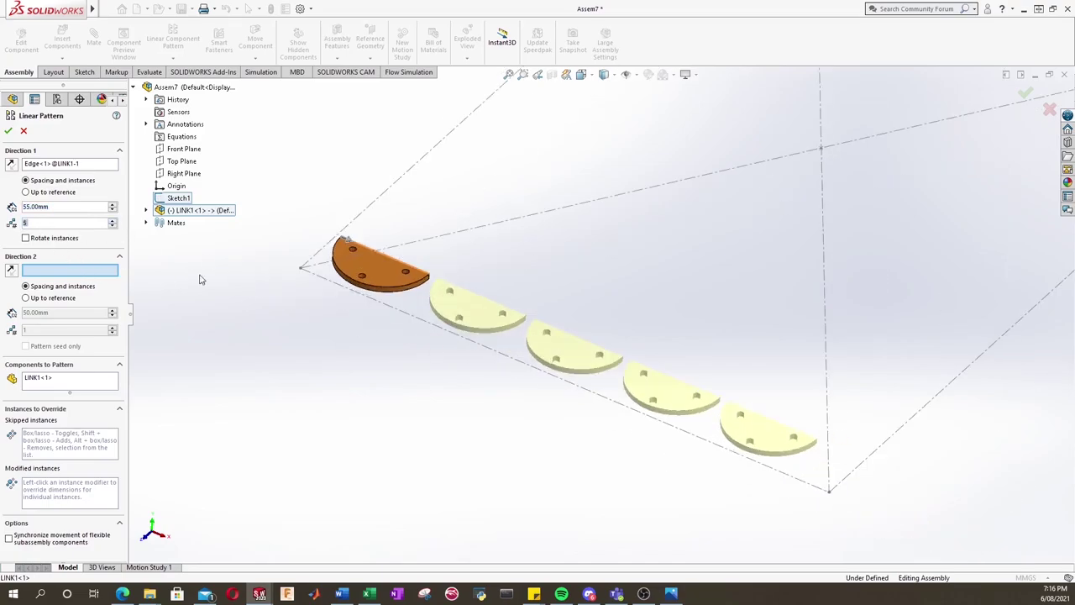
left_click(112, 226)
left_click(111, 226)
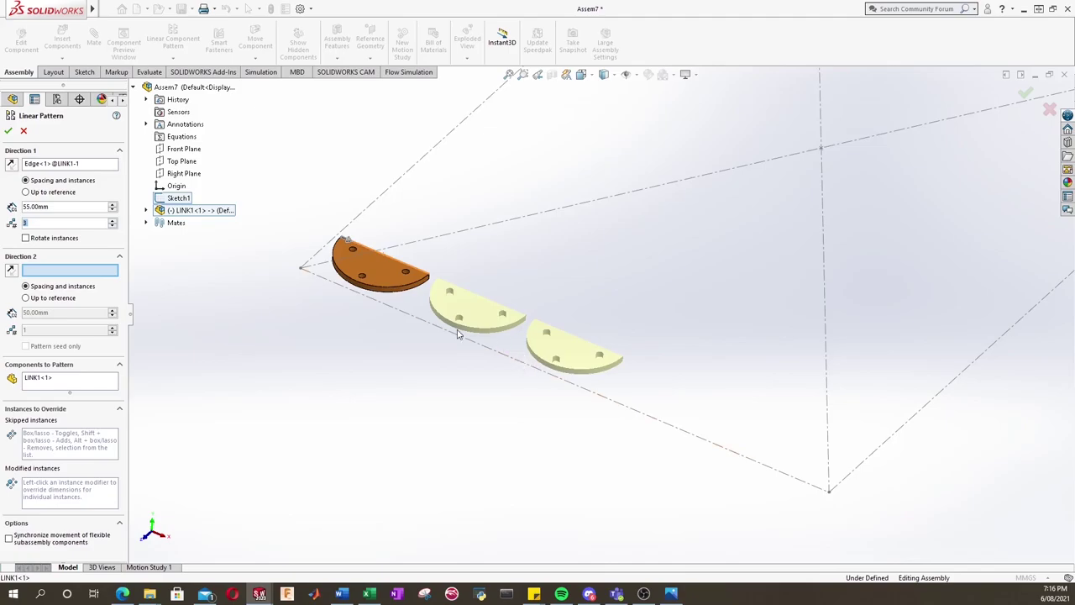
left_click(112, 221)
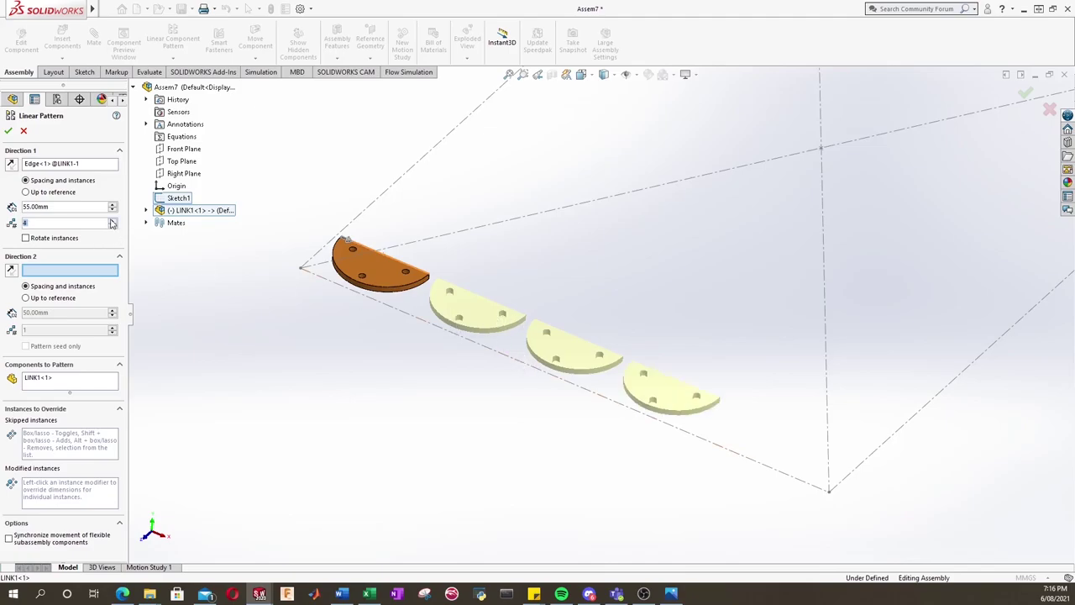
Confirm the four-instance LINK1 linear pattern.
left_click(8, 131)
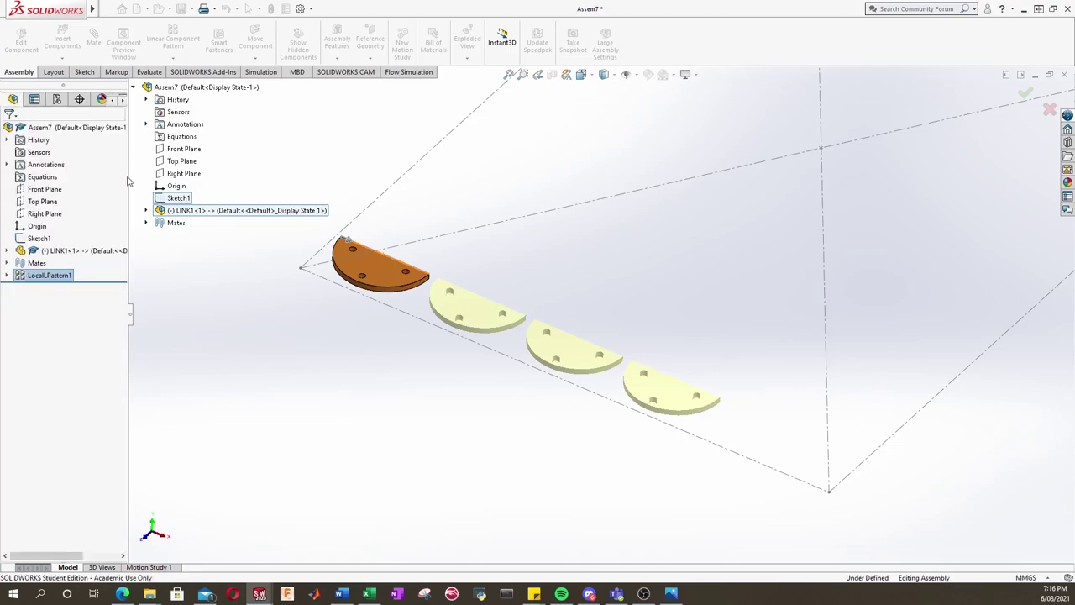
middle_click_drag(449, 437, 799, 257)
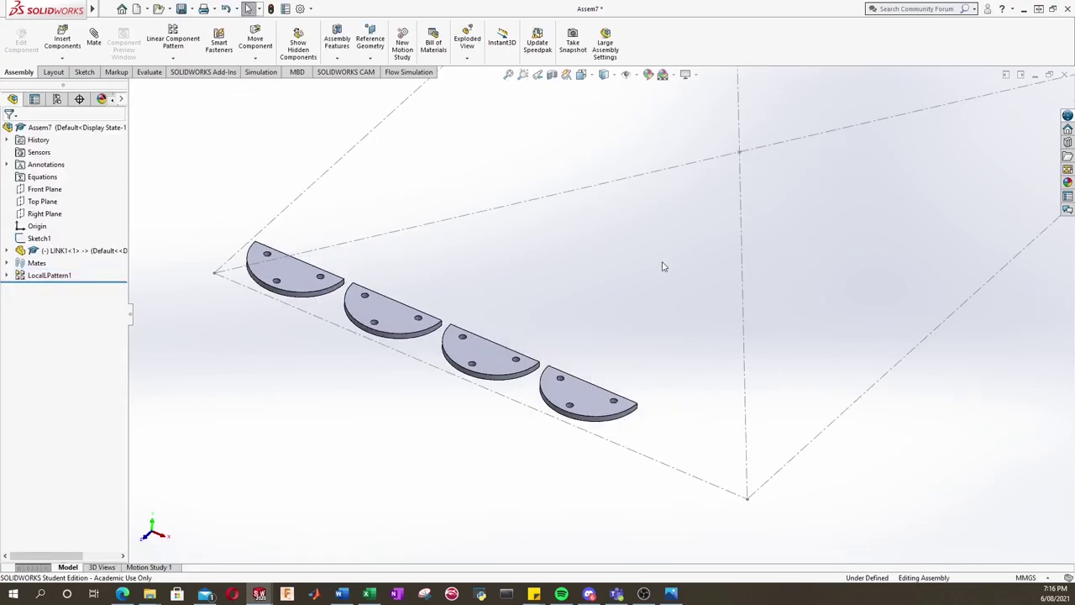
middle_click_drag(581, 280, 495, 238)
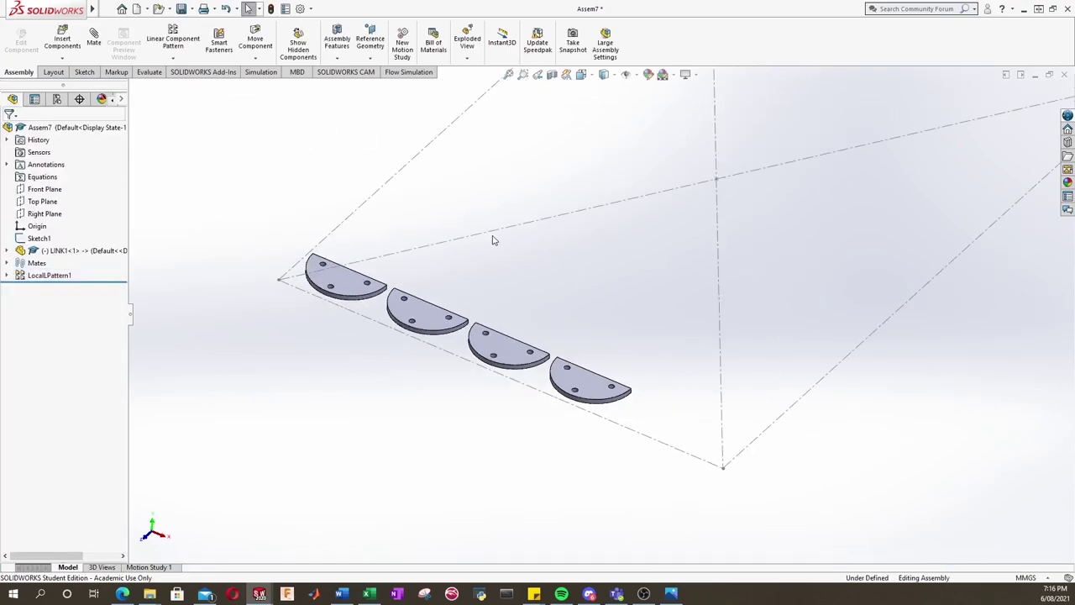
Move the link row to start at the build plate's corner, checking it from the top view.
left_click(258, 38)
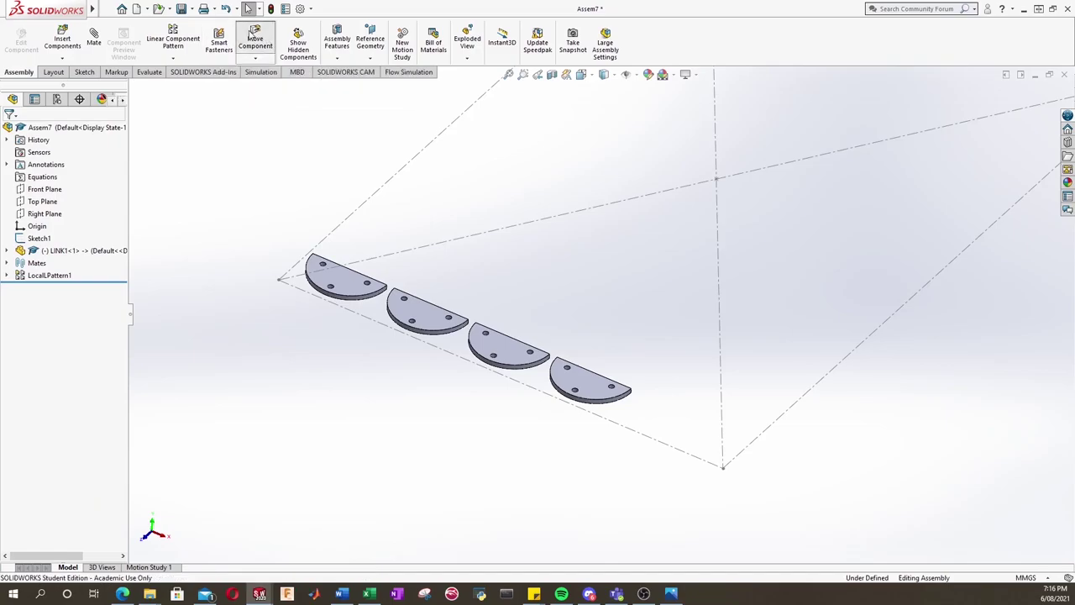
mouse_move(357, 276)
left_mouse_down()
mouse_move(356, 255)
mouse_move(412, 263)
mouse_move(366, 249)
mouse_move(352, 282)
left_mouse_up()
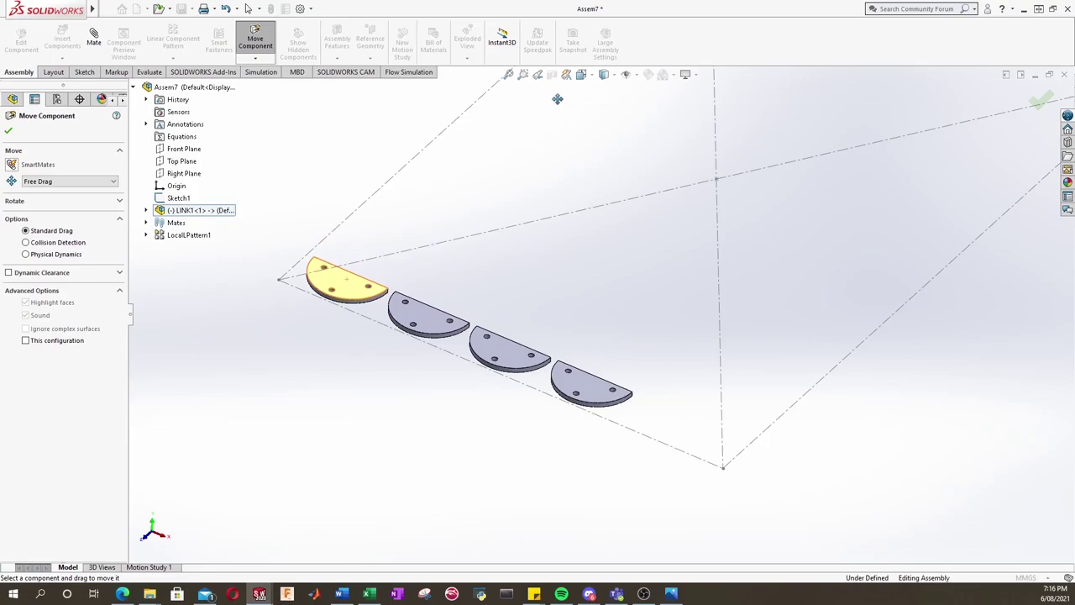
left_click(580, 75)
left_click(479, 267)
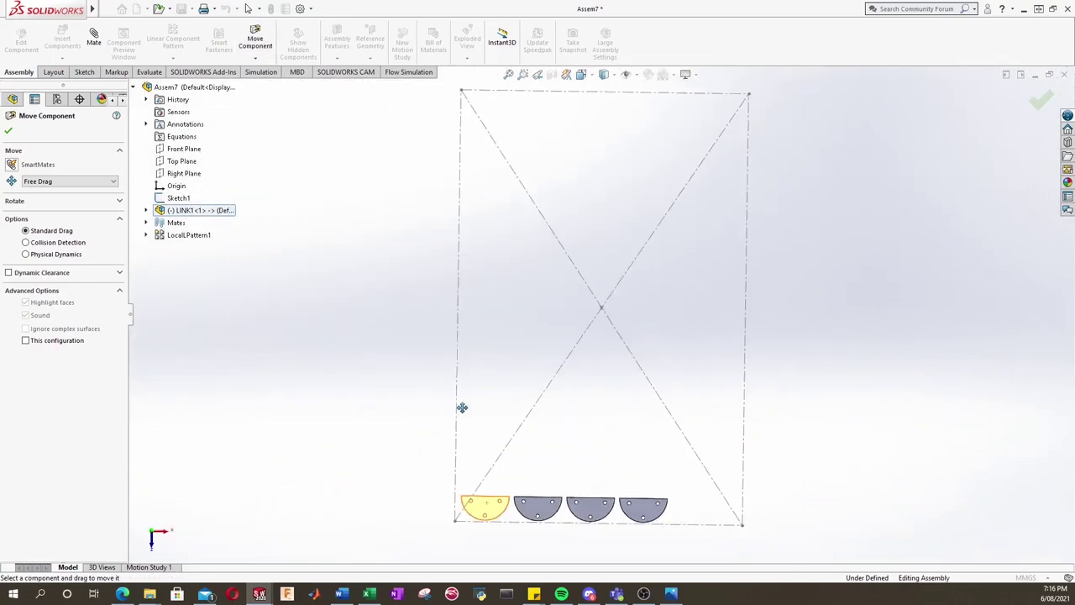
scroll(496, 508, "down", 5)
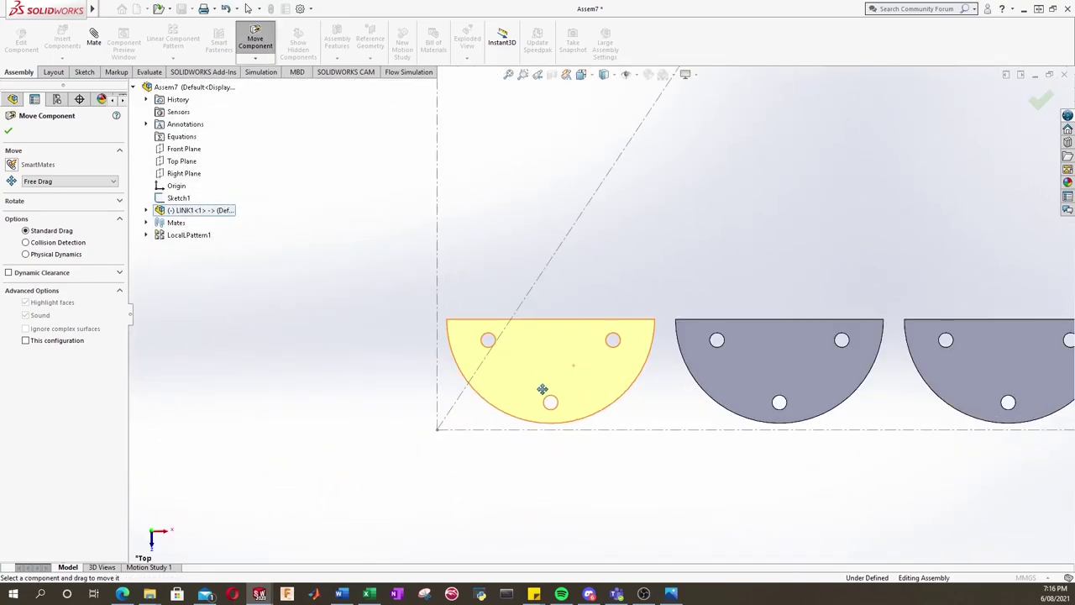
scroll(617, 280, "up", 5)
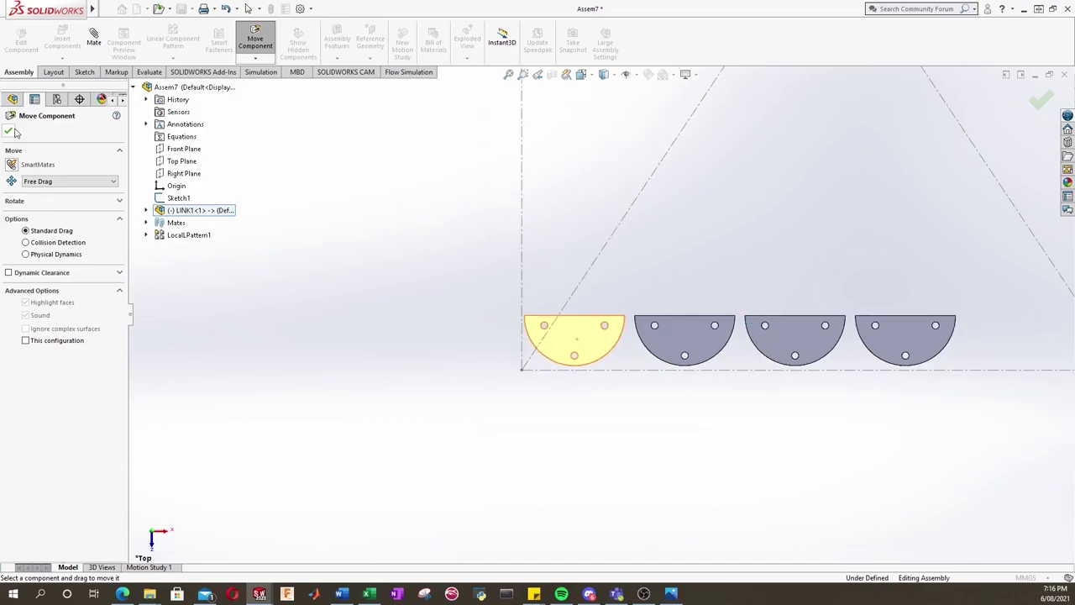
key("Escape")
mouse_move(745, 391)
middle_mouse_down()
mouse_move(734, 192)
mouse_move(647, 200)
mouse_move(815, 299)
mouse_move(982, 327)
mouse_move(455, 307)
mouse_move(435, 319)
mouse_move(569, 300)
mouse_move(573, 329)
mouse_move(443, 189)
middle_mouse_up()
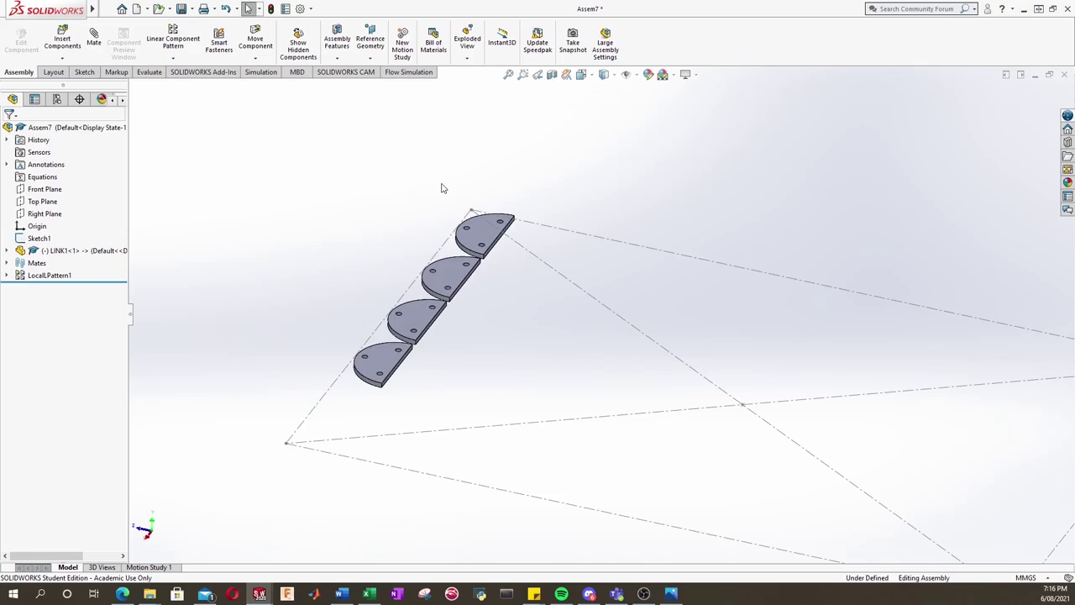
Rename the LocalLPattern1 feature to LINK1.
right_click(42, 279)
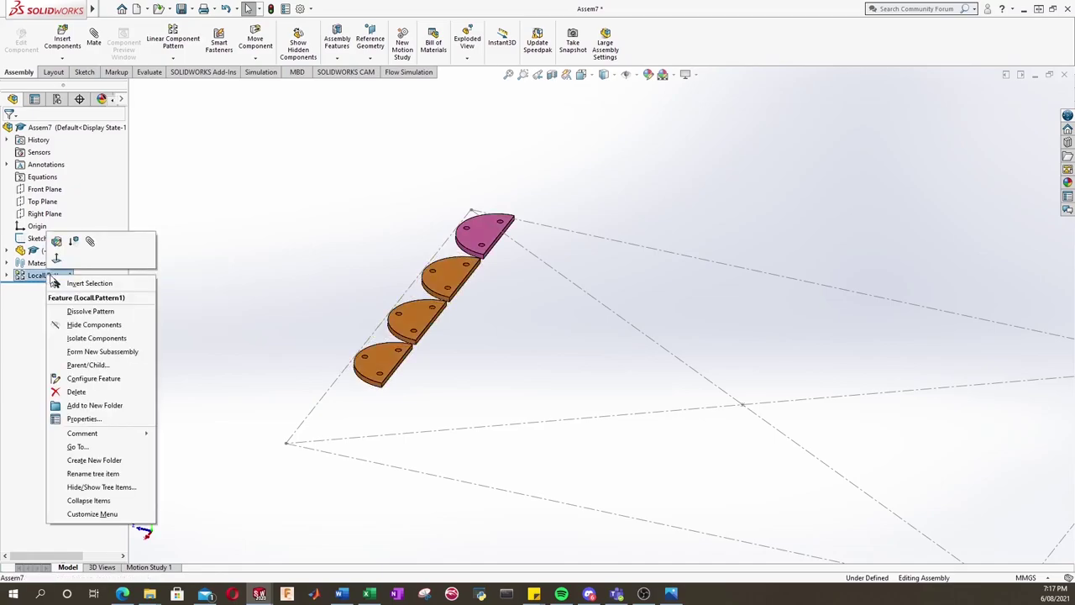
left_click(92, 473)
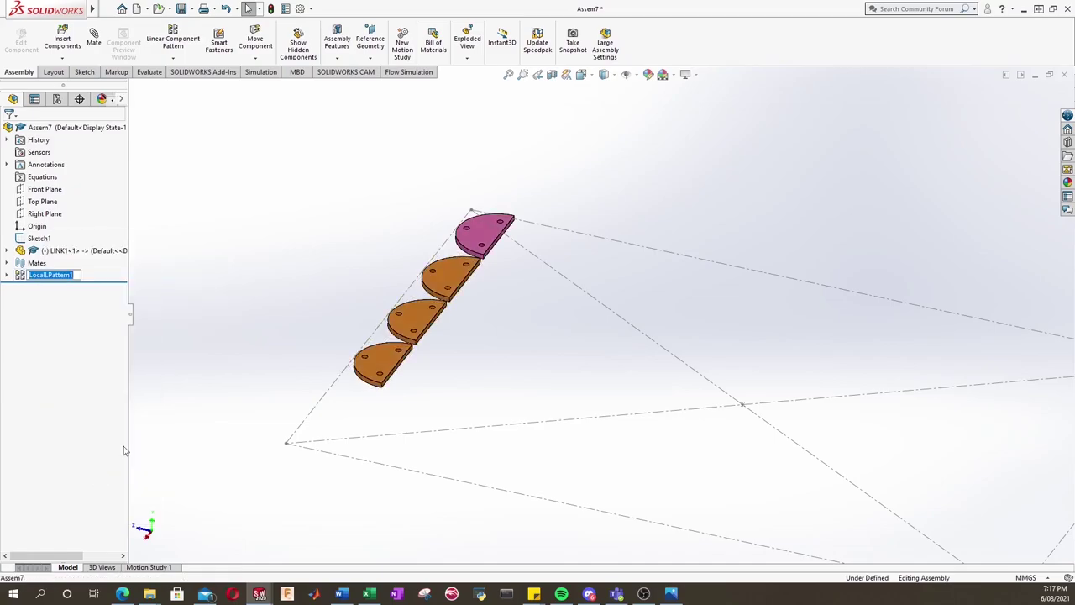
type("LINK1")
key("Return")
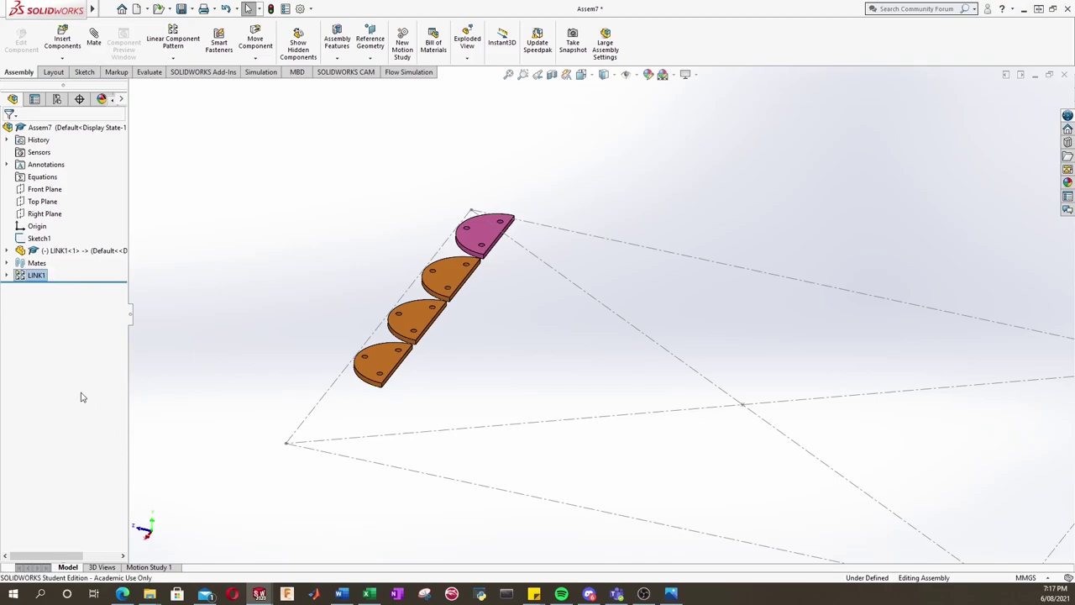
Check the LINK1 pattern selection, then reframe the view so the build plate lies flatter.
left_click(151, 311)
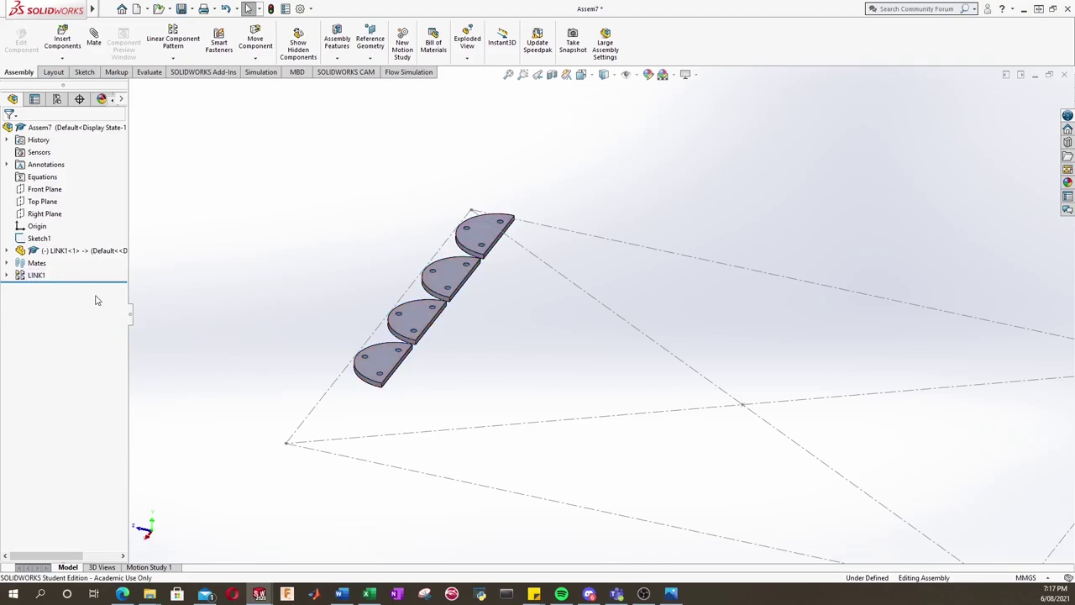
left_click(35, 276)
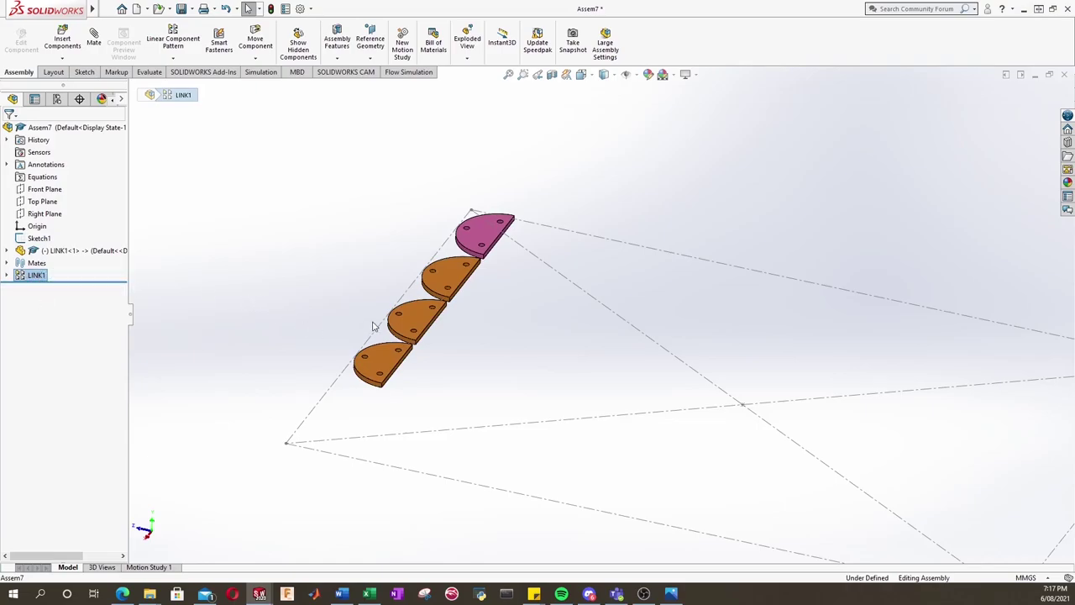
left_click(268, 302)
scroll(676, 303, "up", 1)
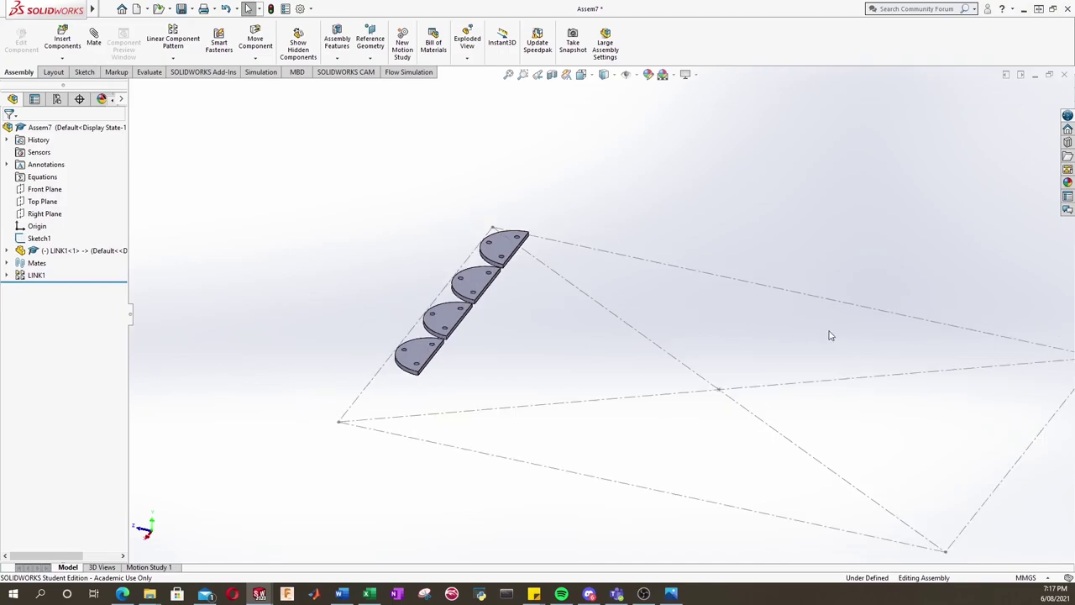
middle_click_drag(706, 395, 848, 392, "ctrl")
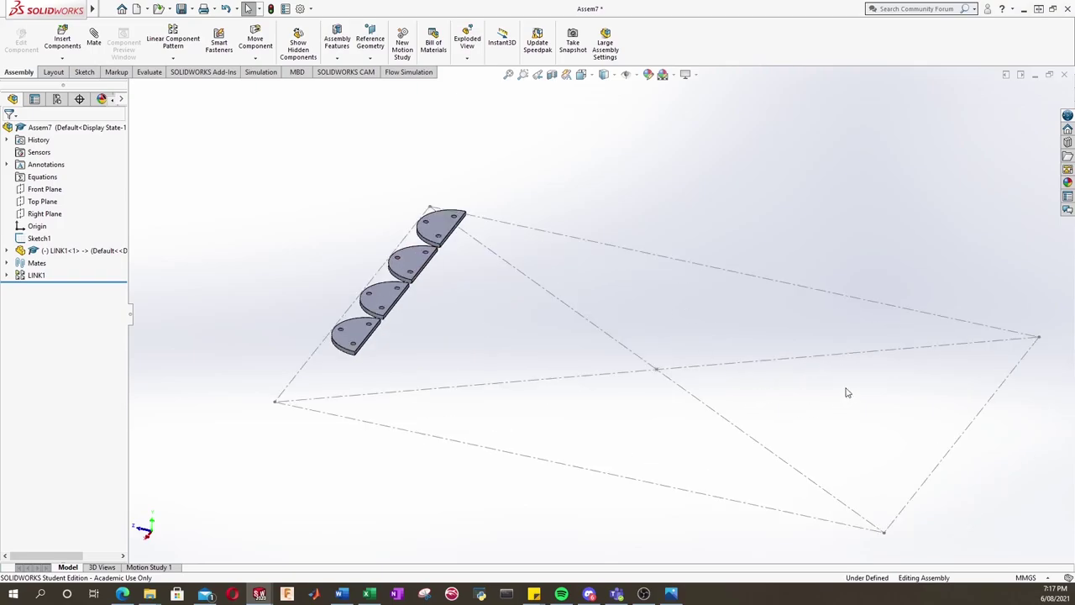
mouse_move(468, 233)
middle_mouse_down()
mouse_move(466, 336)
mouse_move(505, 339)
mouse_move(491, 330)
mouse_move(493, 343)
middle_mouse_up()
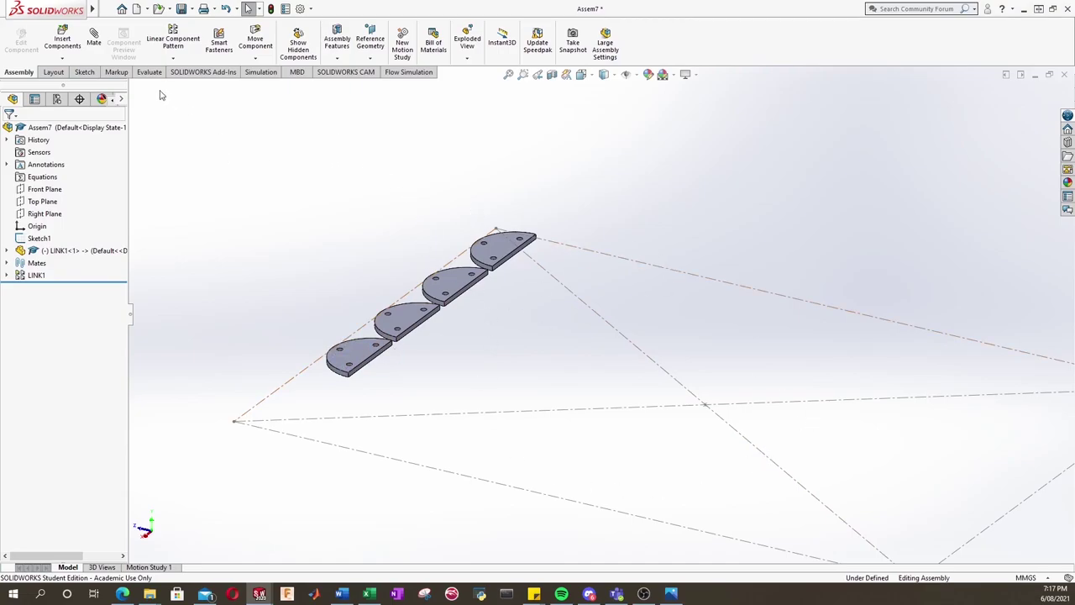
Rebuild the assembly and save it as '3D Print' in the Bridge folder.
left_click(107, 9)
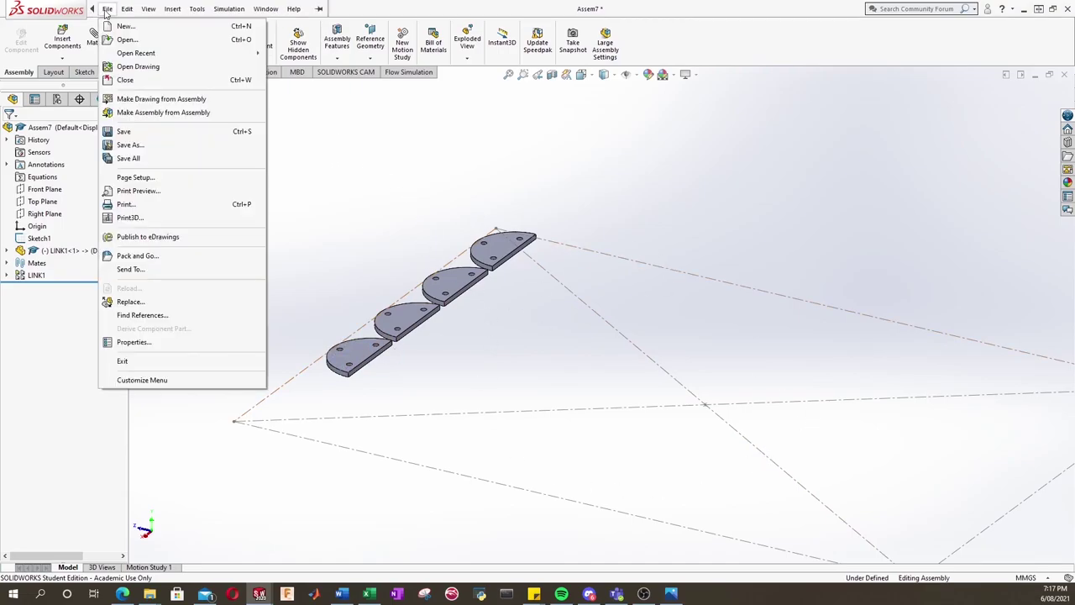
left_click(106, 9)
left_click(107, 10)
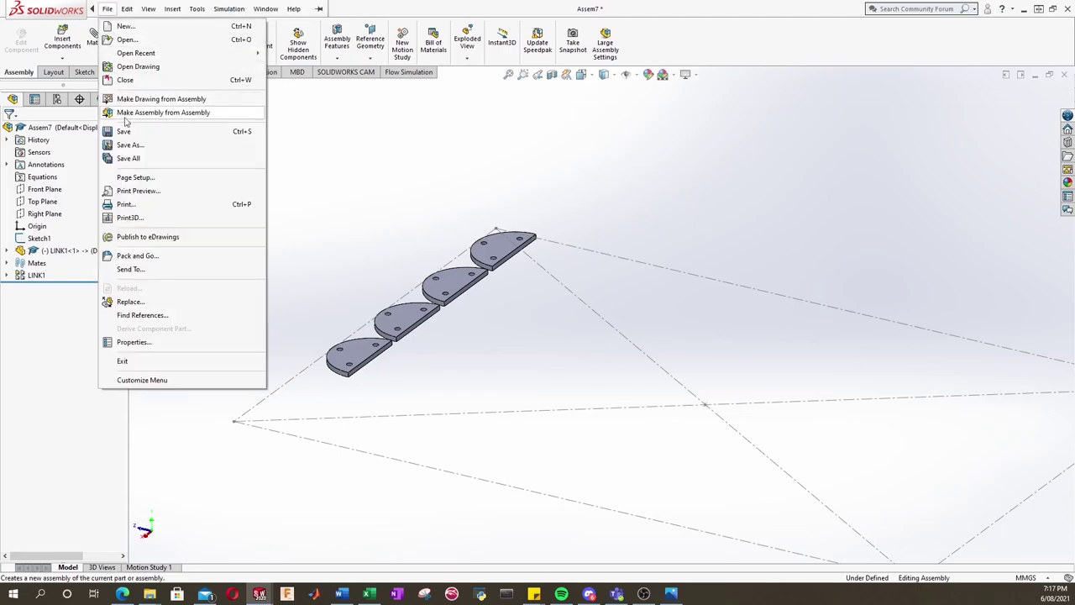
left_click(133, 146)
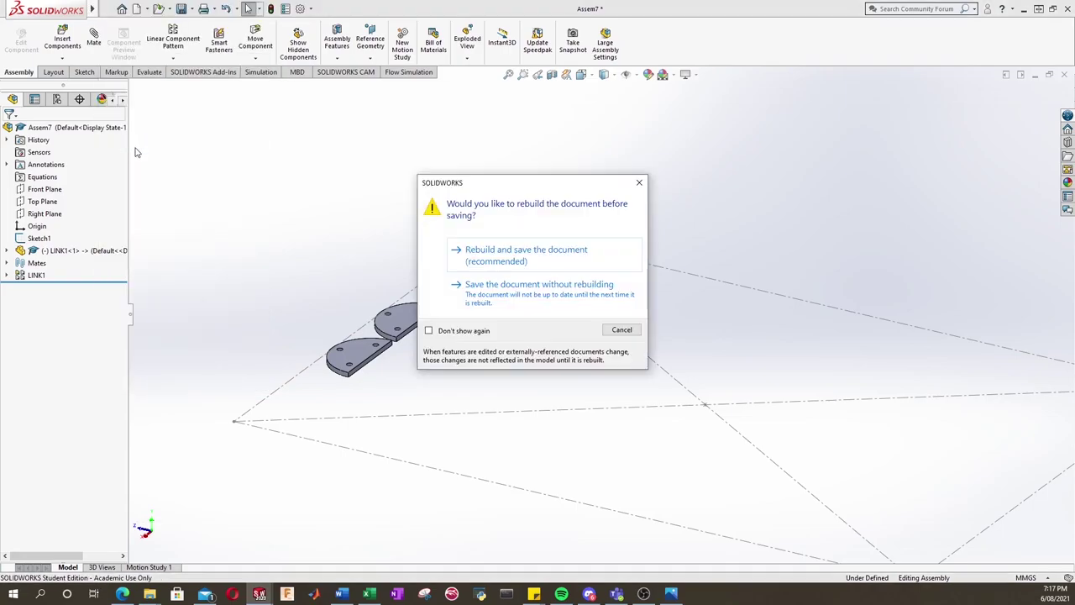
left_click(495, 257)
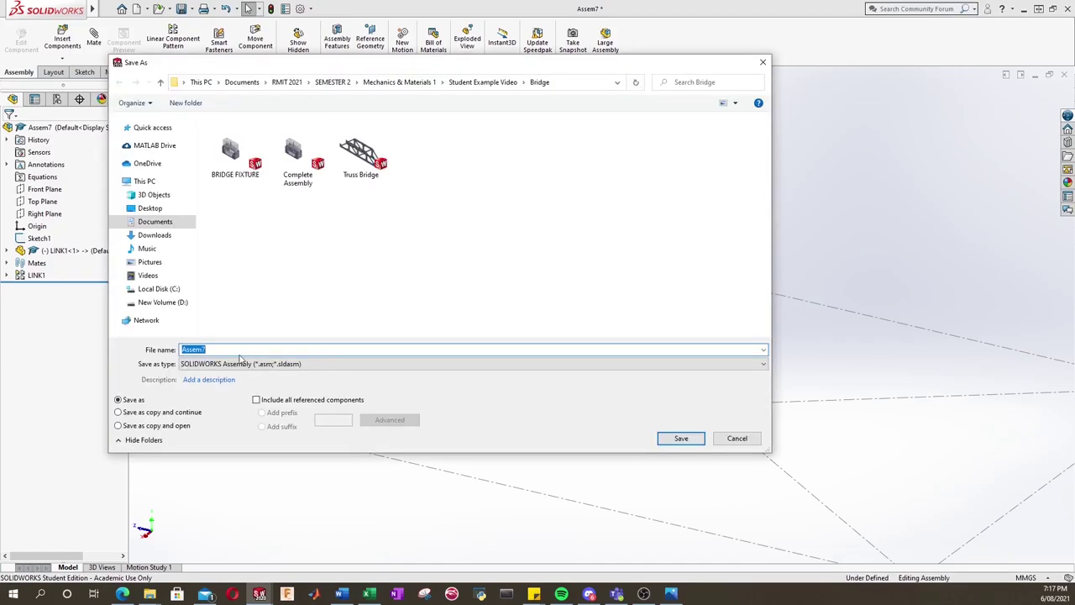
type("3D Print")
left_click(692, 444)
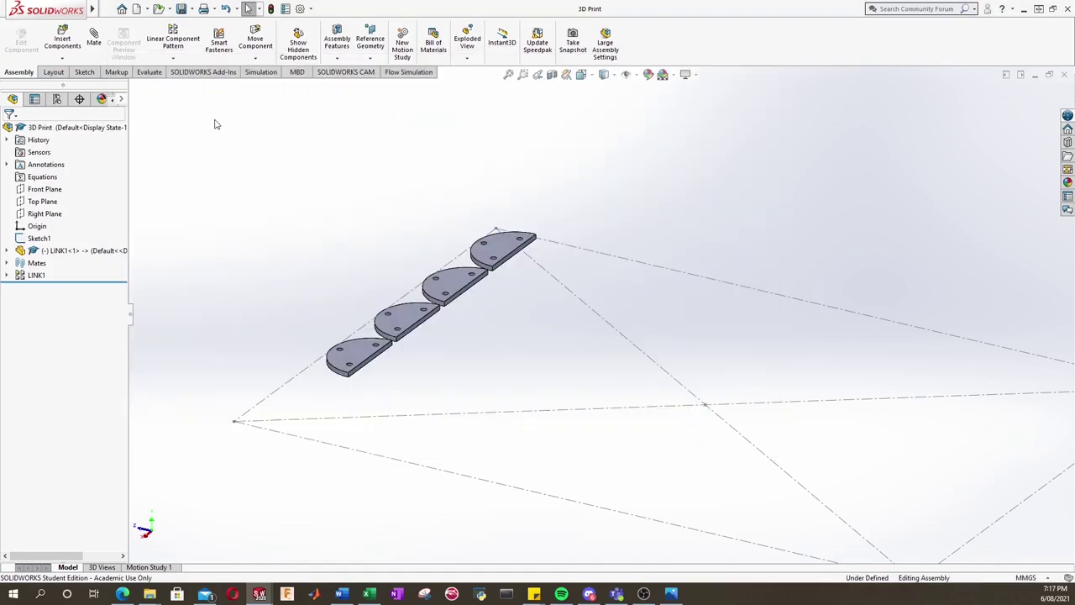
Choose STL (*.stl) as the Save as type and bring up the STL export options.
left_click(108, 8)
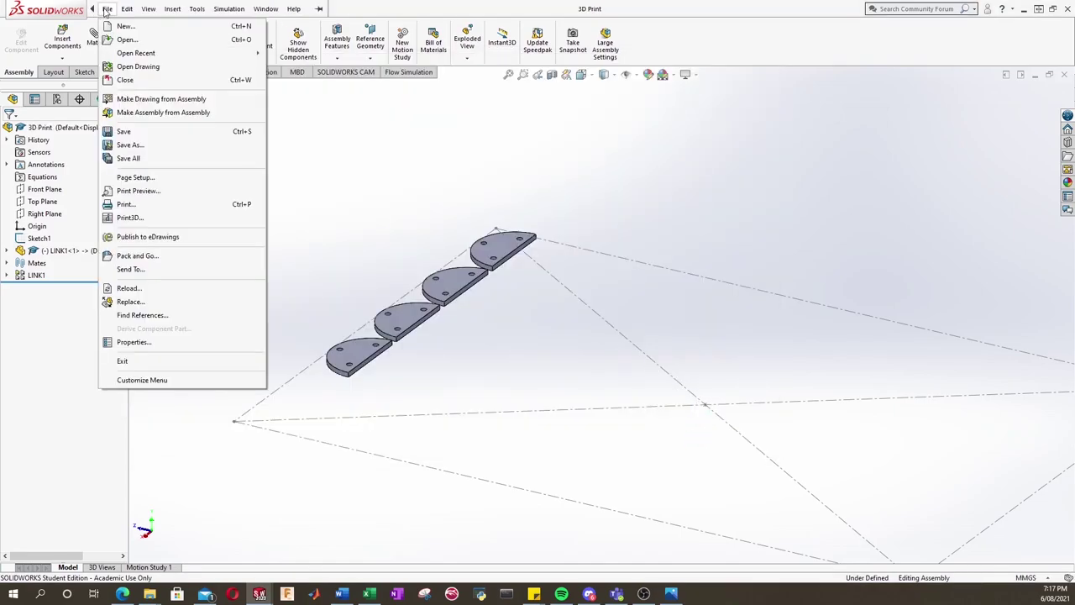
left_click(130, 146)
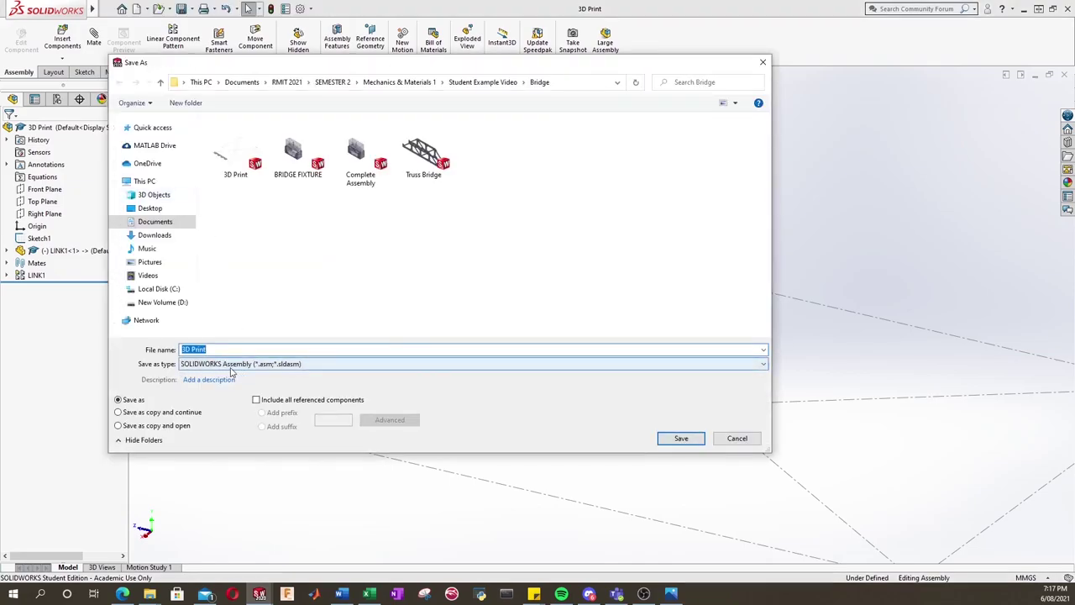
left_click(233, 366)
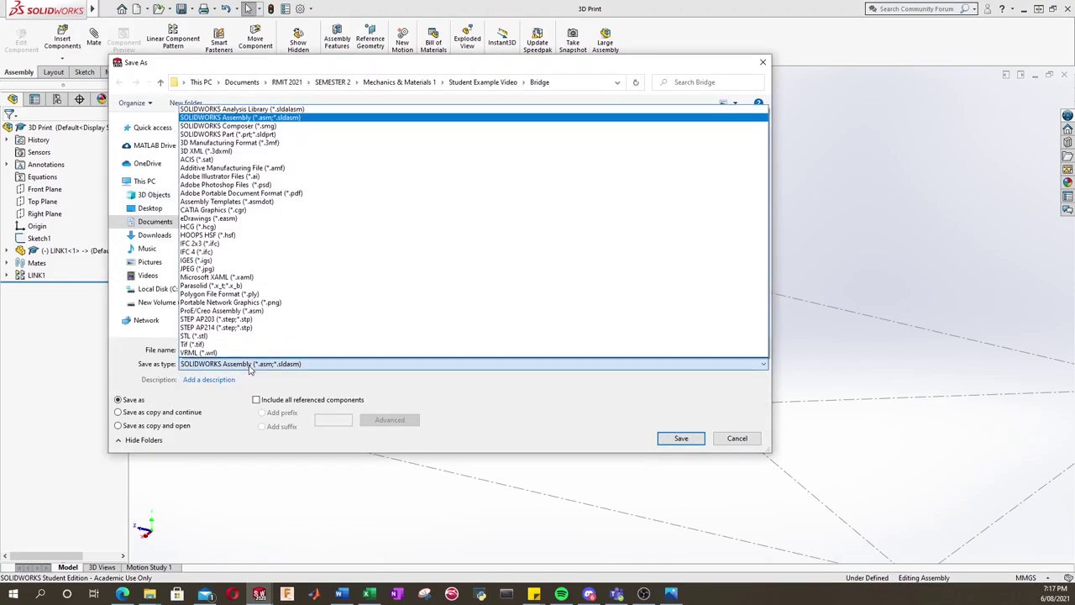
left_click(202, 336)
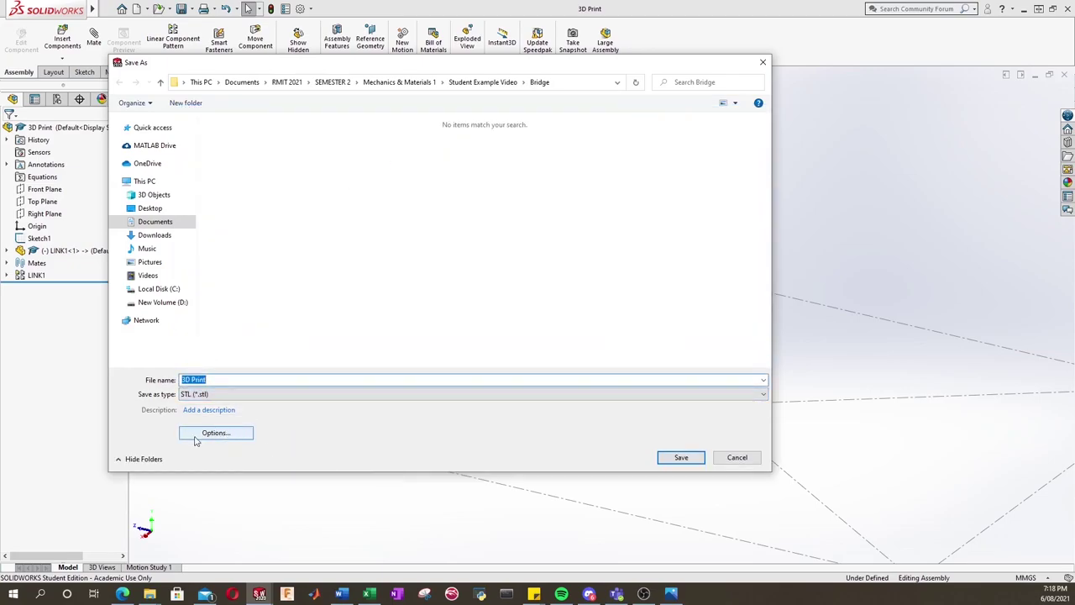
left_click(221, 436)
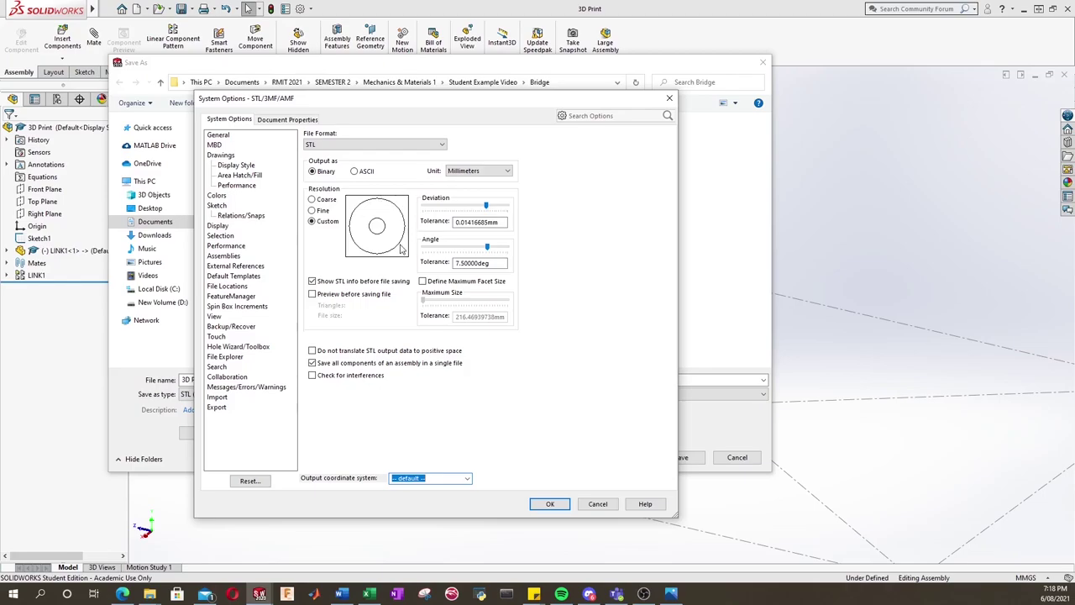
Set the STL deviation and angle tolerances to their finest values and save 3D Print as STL.
left_click_drag(487, 247, 423, 250)
left_click_drag(485, 205, 422, 205)
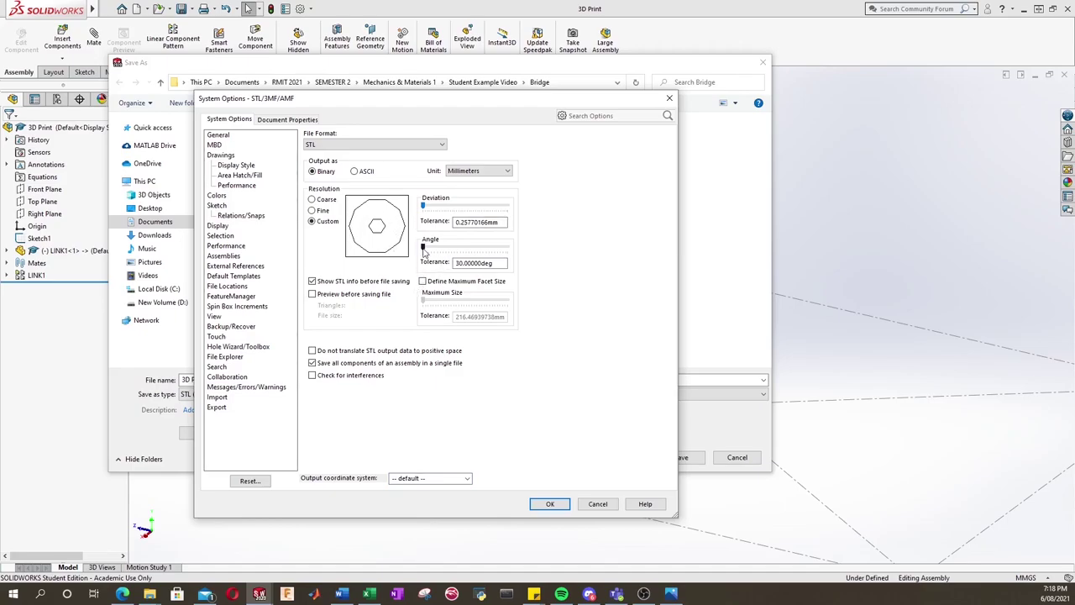
left_click_drag(425, 250, 495, 253)
left_click_drag(425, 207, 496, 212)
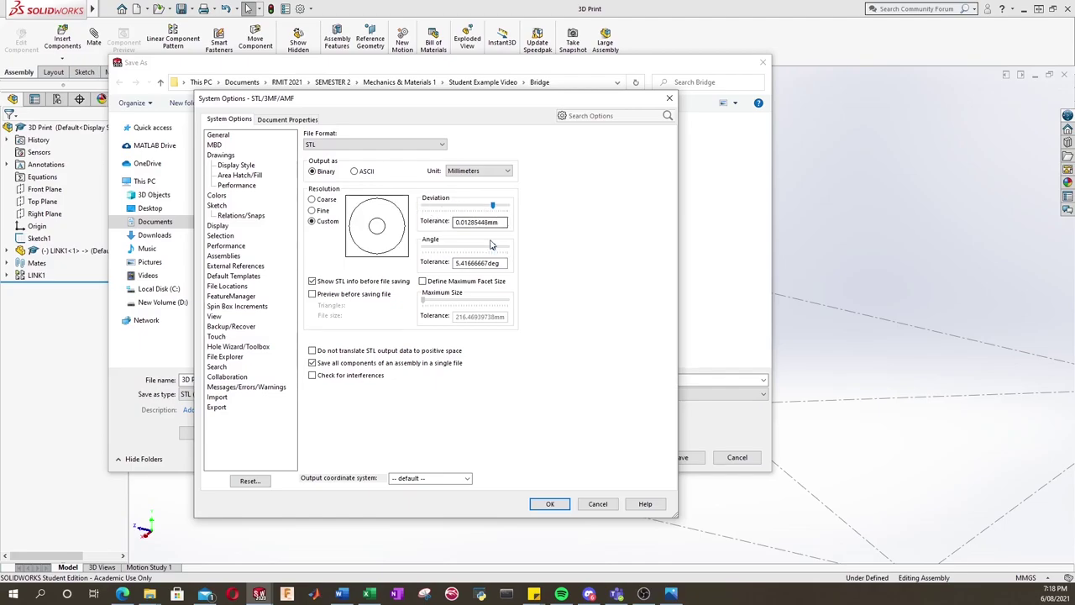
mouse_move(494, 249)
left_mouse_down()
mouse_move(511, 252)
mouse_move(494, 249)
left_mouse_up()
left_click(550, 505)
left_click(664, 459)
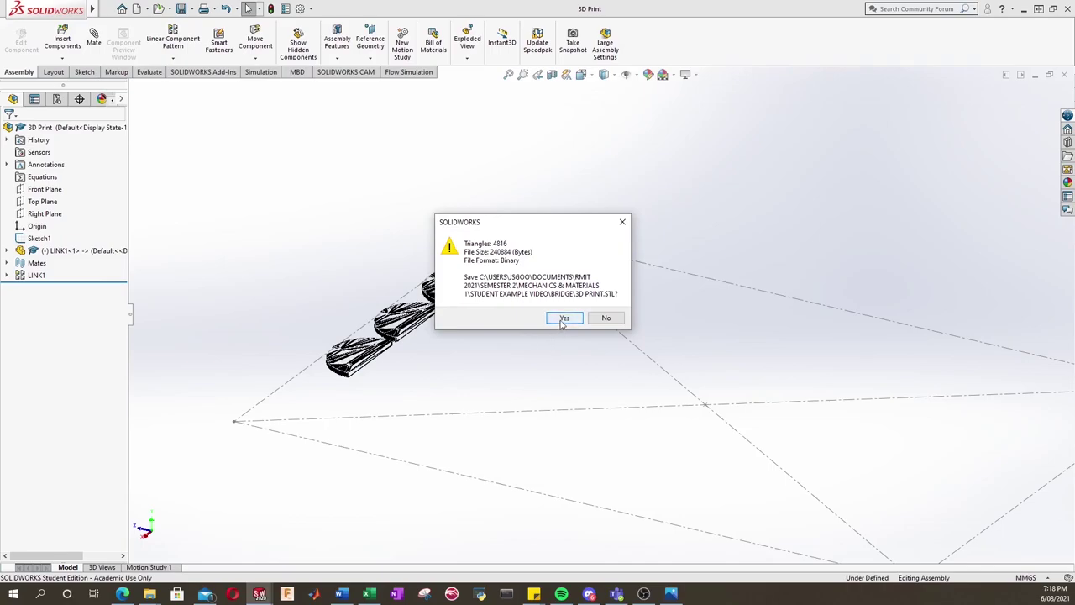
left_click(563, 318)
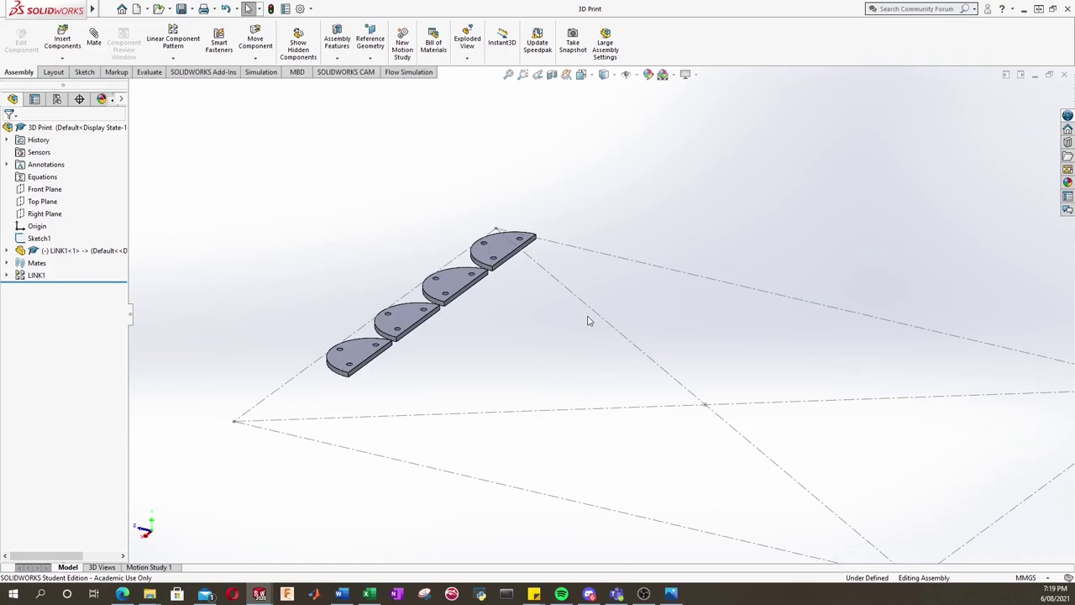
left_click(463, 278)
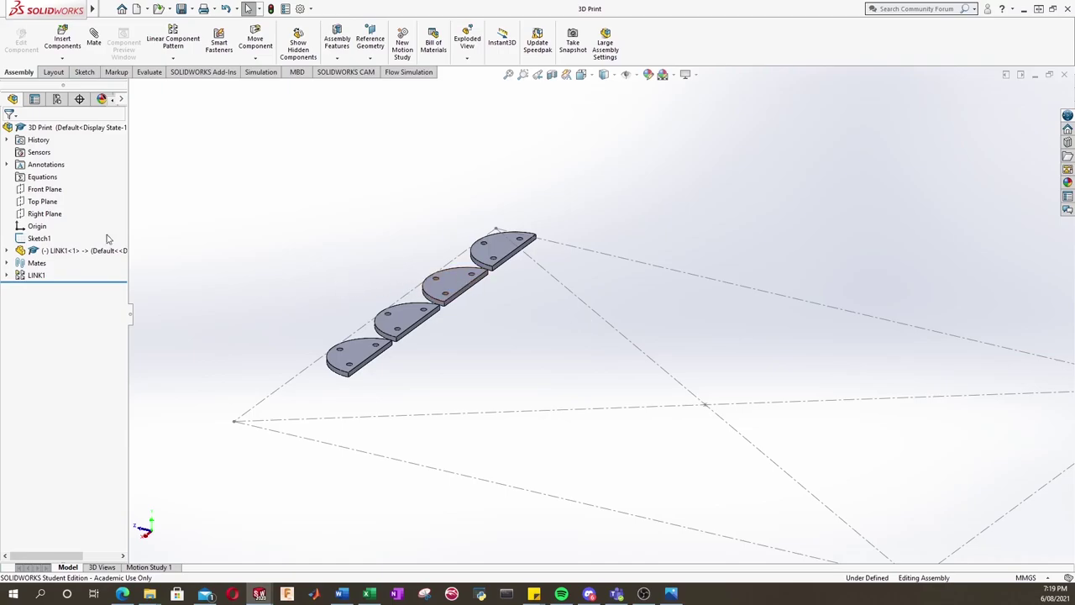